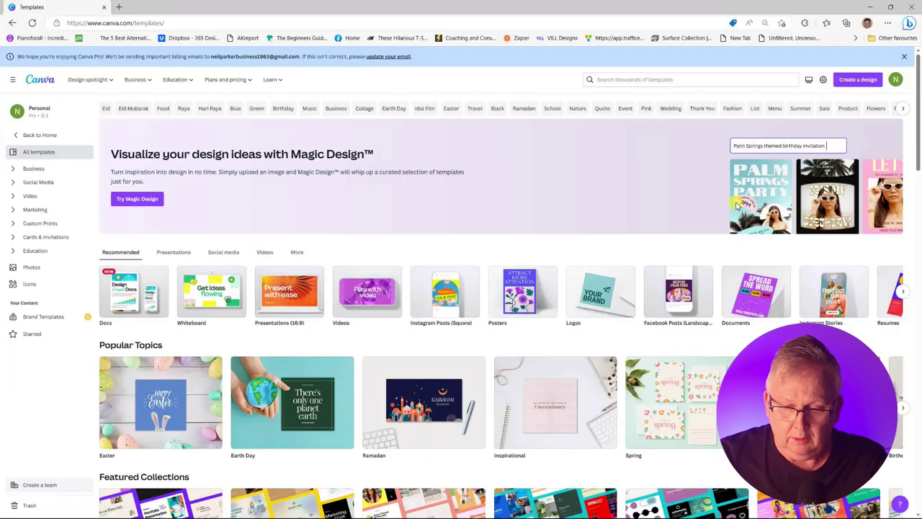
Create a new blank design at the recent 8.5 × 11 in custom size
{"action": "left_click", "coordinate": [859, 80]}
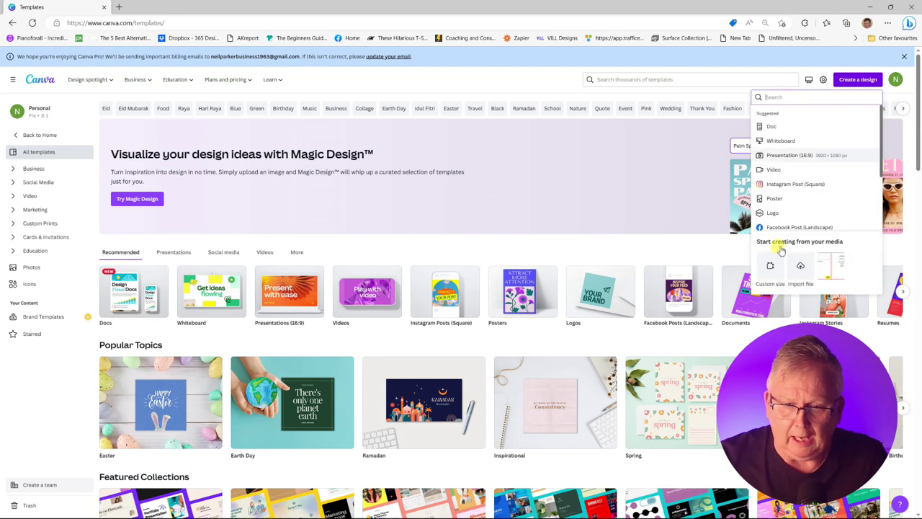
{"action": "left_click", "coordinate": [770, 268]}
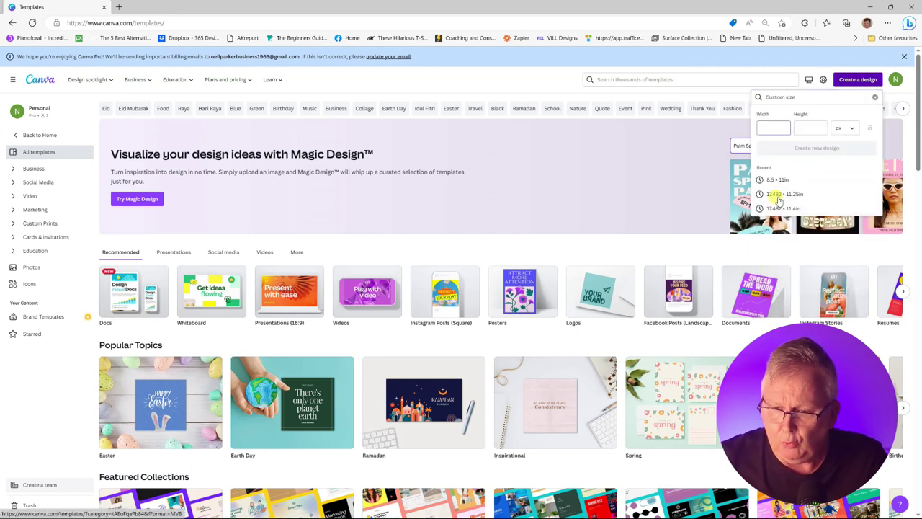
{"action": "left_click", "coordinate": [779, 182]}
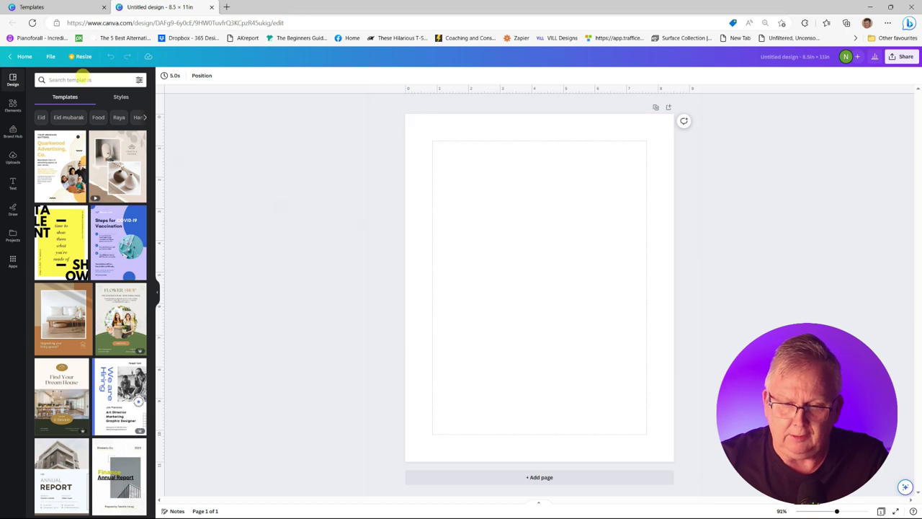
{"action": "left_click", "coordinate": [82, 78]}
Apply the floral-corner template from the 'frame' search's Frame border results
{"action": "type", "text": "frame"}
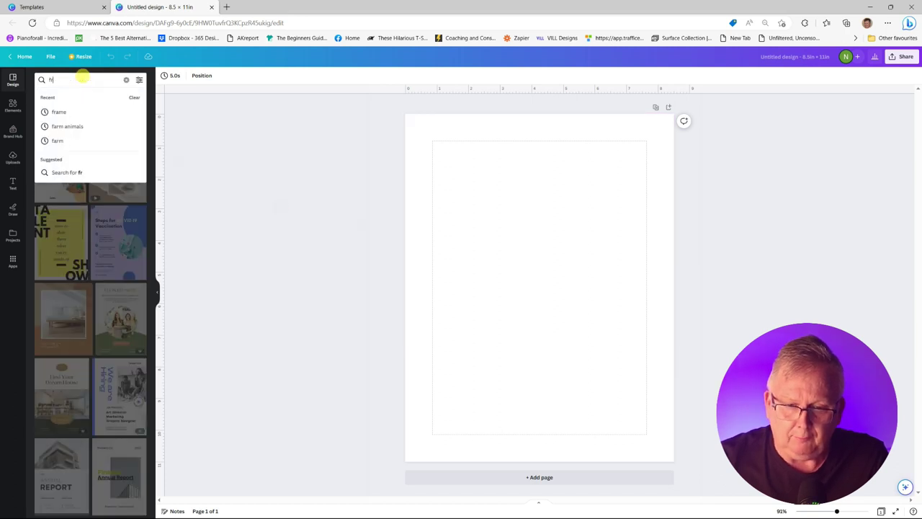
{"action": "key", "text": "Return"}
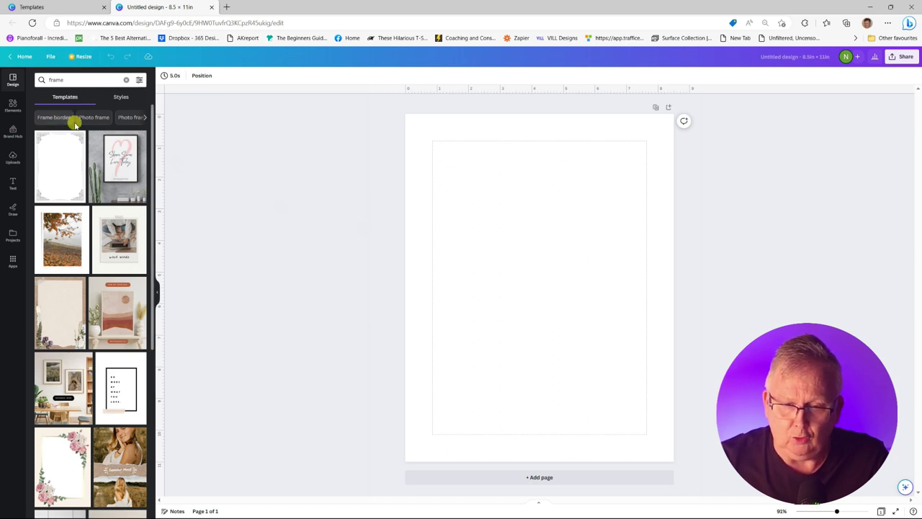
{"action": "left_click", "coordinate": [50, 117]}
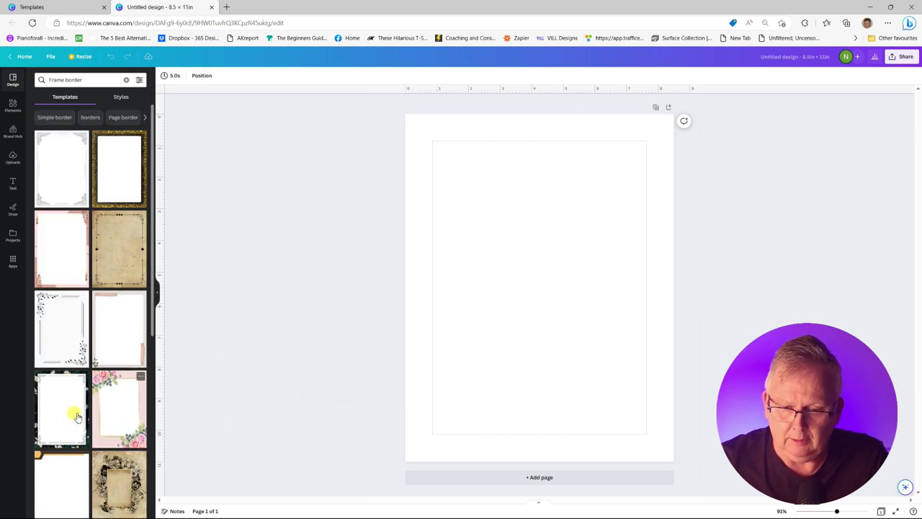
{"action": "left_click", "coordinate": [65, 343]}
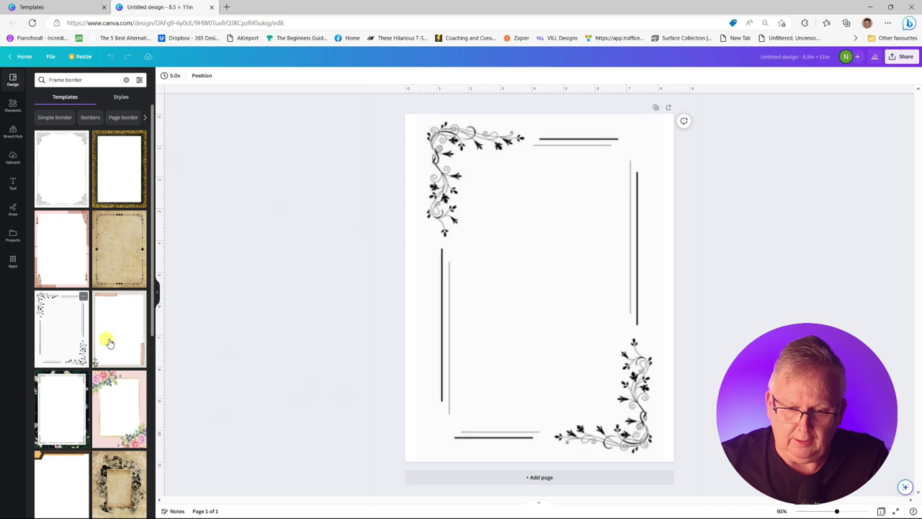
Add the subheading 'This book belongs to' and move it near the top of the page
{"action": "left_click", "coordinate": [12, 186]}
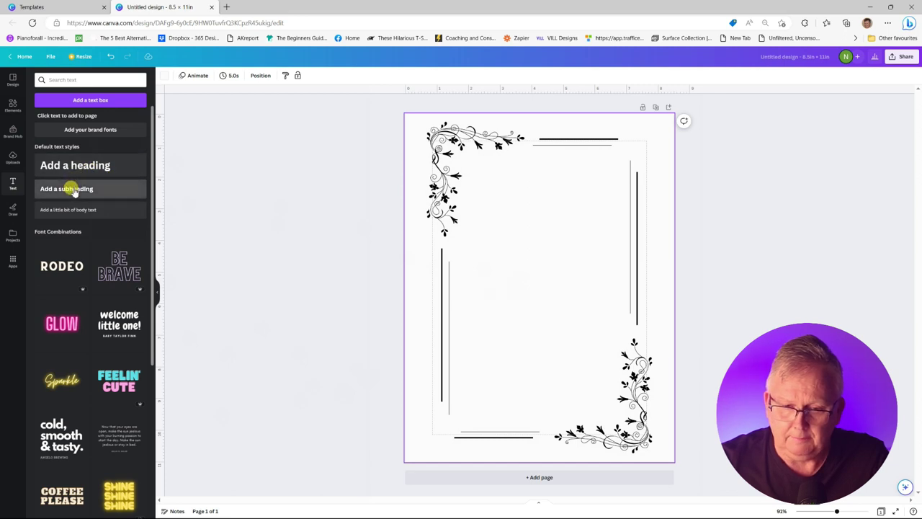
{"action": "left_click", "coordinate": [74, 188]}
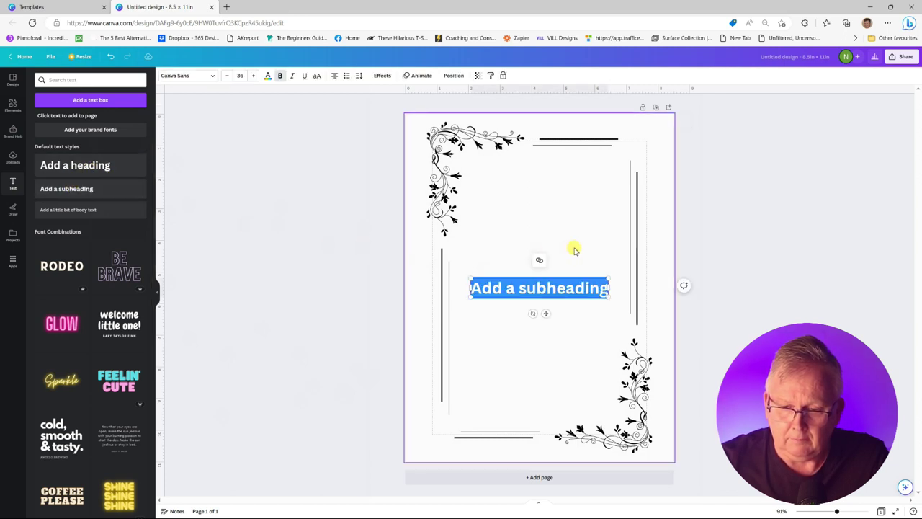
{"action": "type", "text": "This b"}
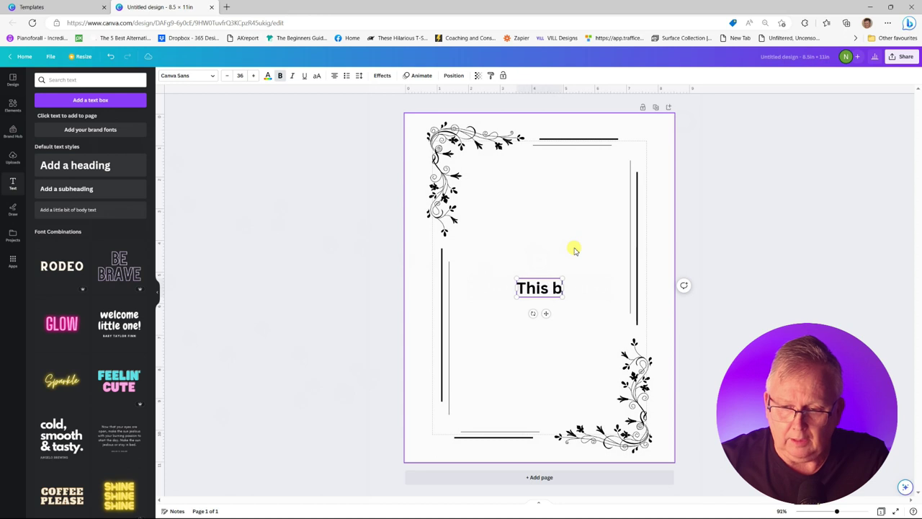
{"action": "type", "text": "ook"}
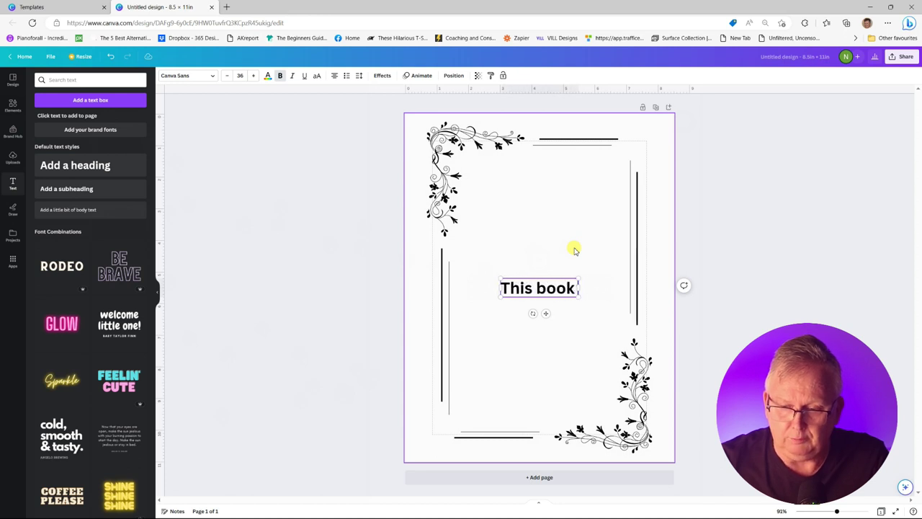
{"action": "type", "text": " belongs"}
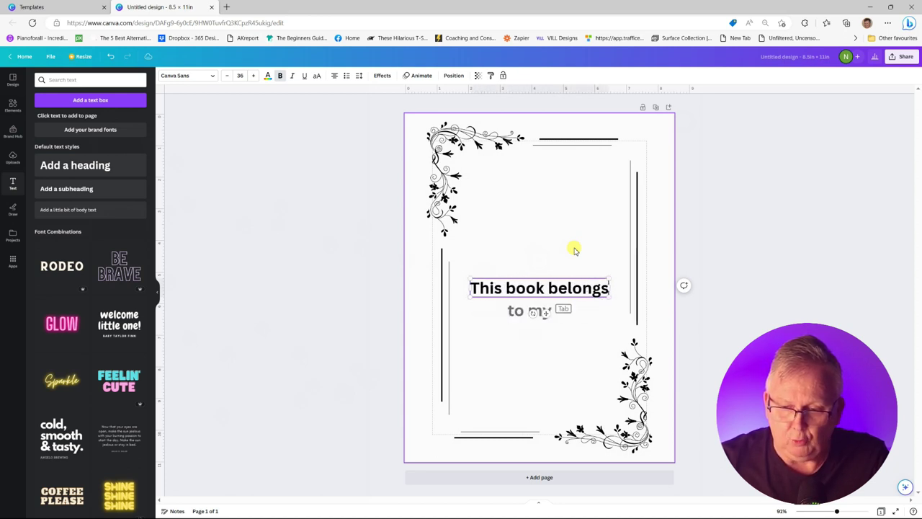
{"action": "type", "text": " to"}
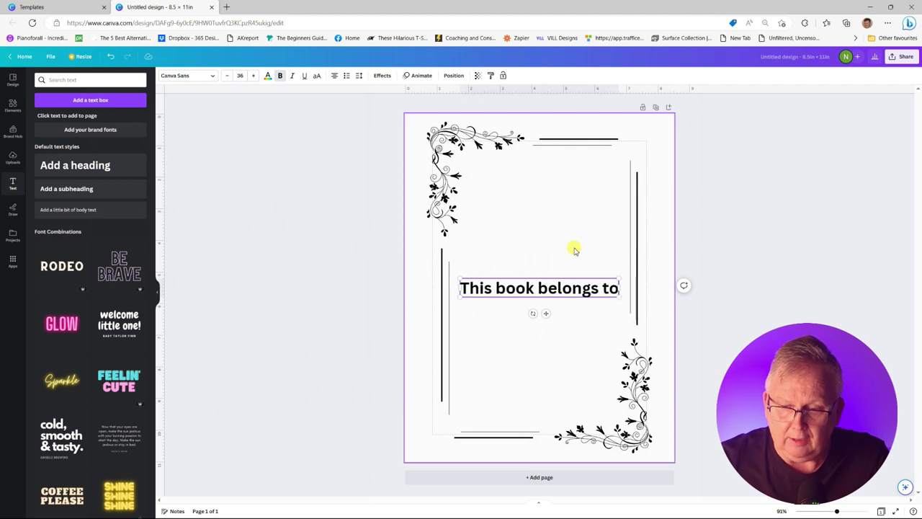
{"action": "left_click_drag", "start_coordinate": [573, 276], "coordinate": [574, 193]}
{"action": "left_click", "coordinate": [547, 285]}
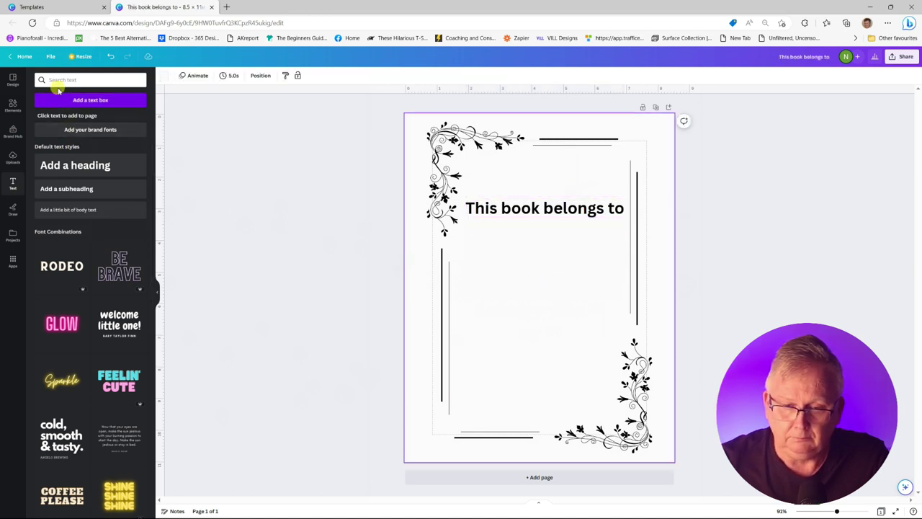
Add a fancy flourish line graphic, widen it, and place it below the heading
{"action": "left_click", "coordinate": [13, 105]}
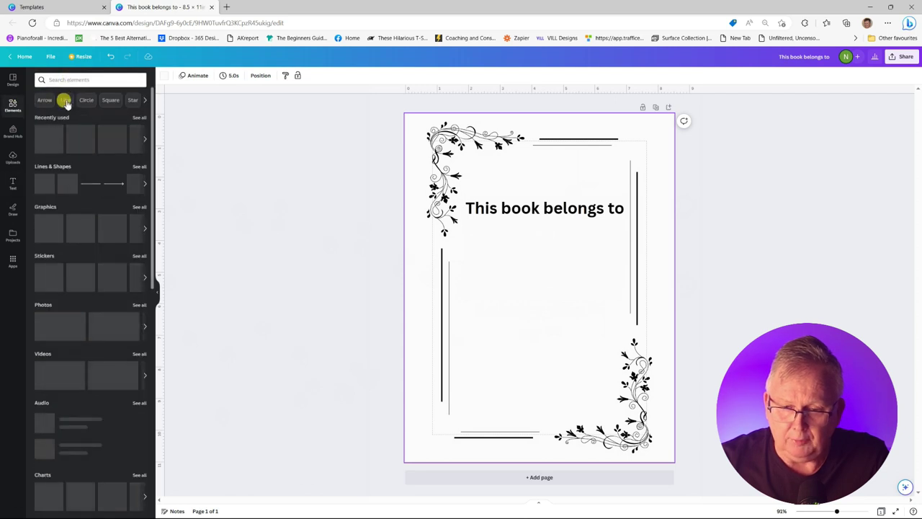
{"action": "left_click", "coordinate": [64, 101]}
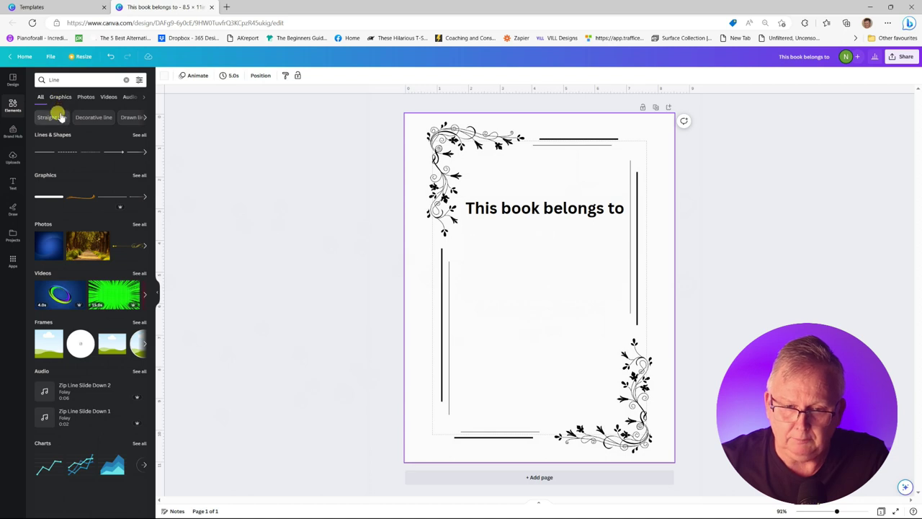
{"action": "left_click", "coordinate": [61, 98]}
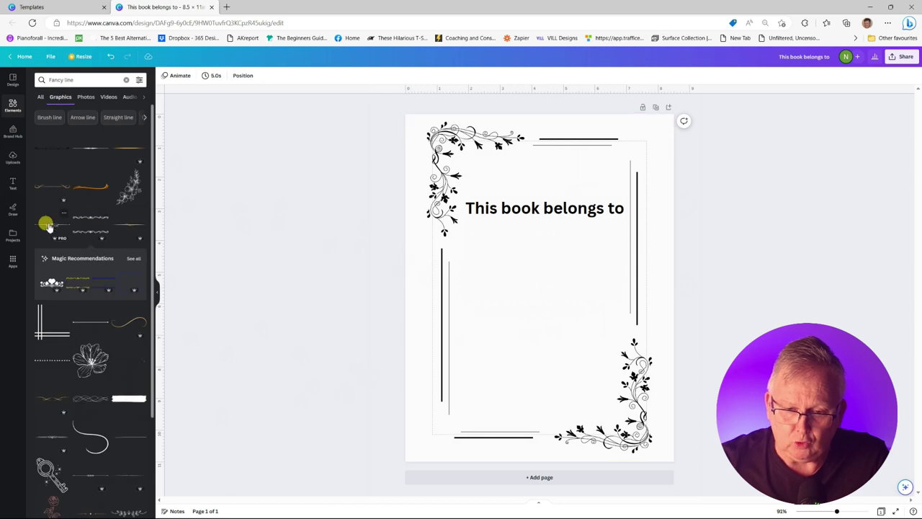
{"action": "left_click", "coordinate": [46, 226]}
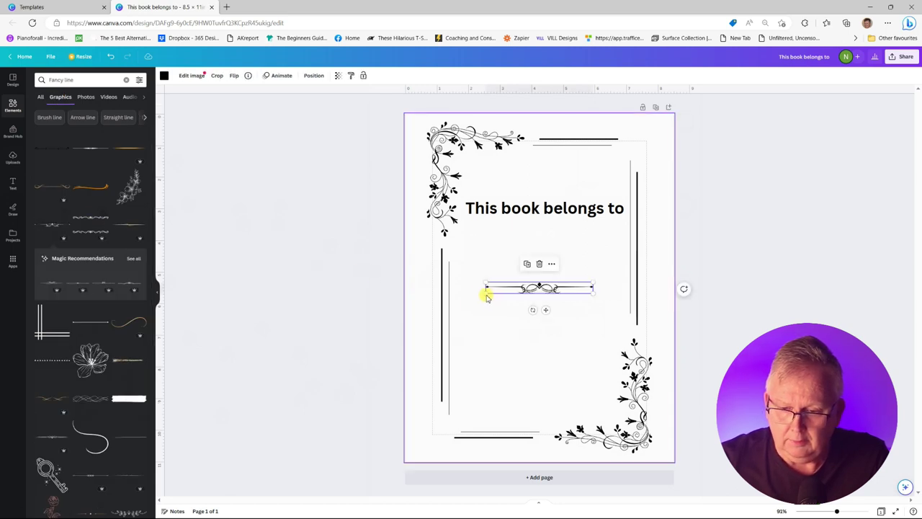
{"action": "left_click_drag", "start_coordinate": [486, 290], "coordinate": [449, 310]}
{"action": "left_click_drag", "start_coordinate": [541, 297], "coordinate": [559, 304]}
{"action": "left_click", "coordinate": [735, 337]}
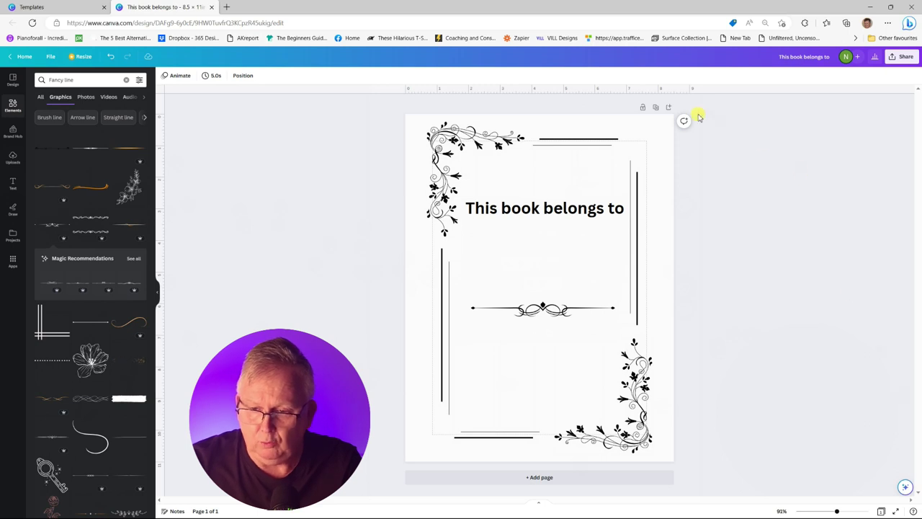
Add a new page with a square stretched to cover most of it
{"action": "left_click", "coordinate": [670, 108]}
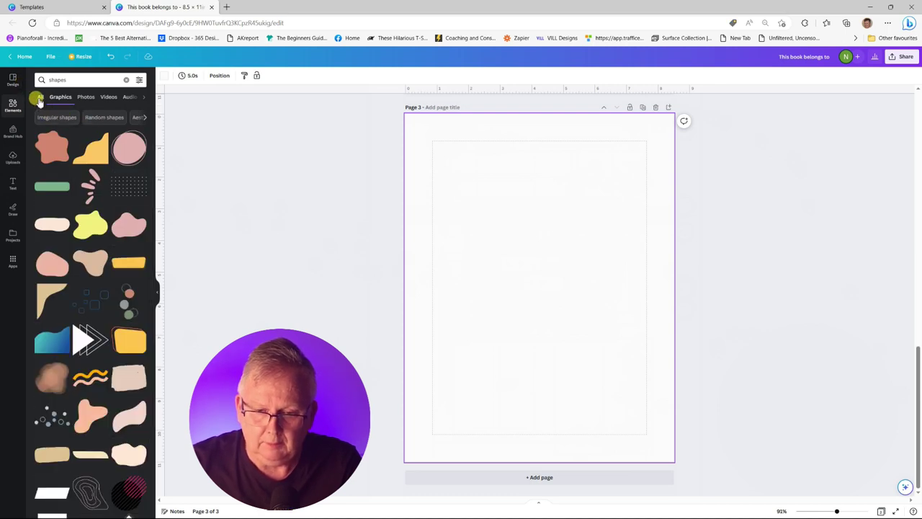
{"action": "left_click", "coordinate": [40, 99]}
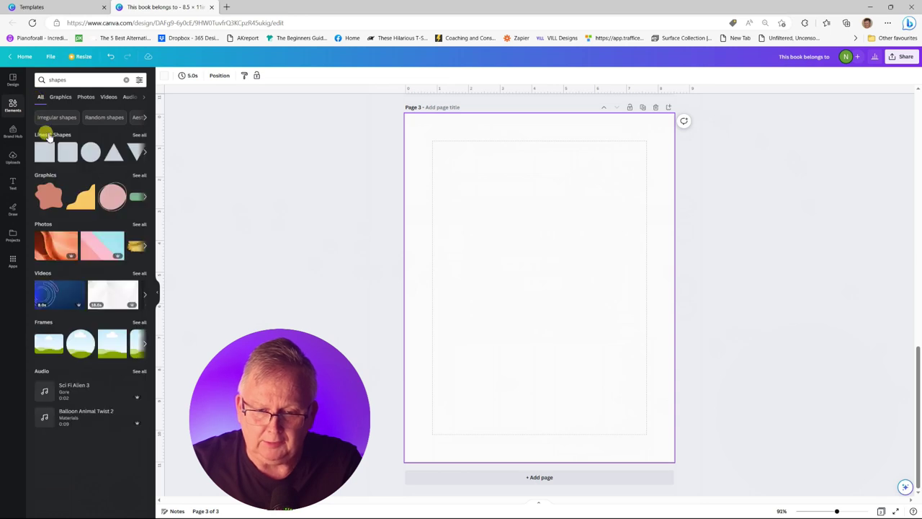
{"action": "left_click", "coordinate": [43, 151]}
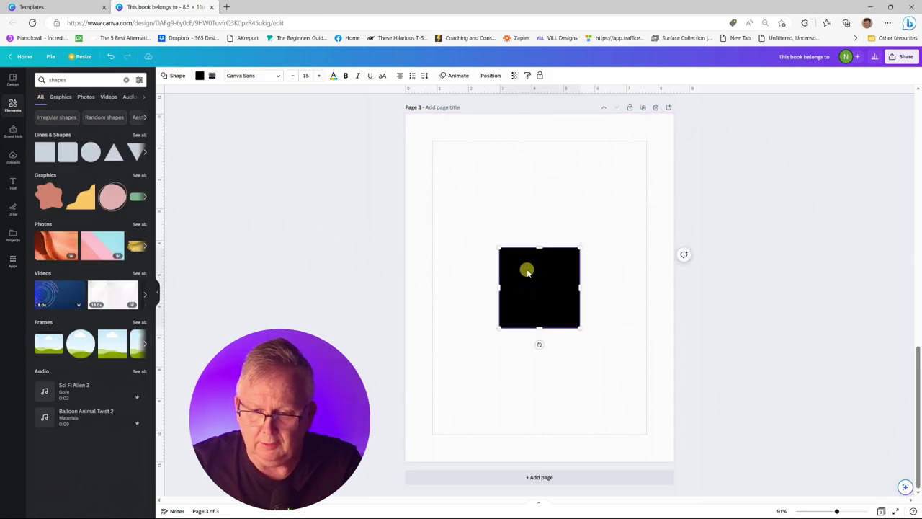
{"action": "left_click_drag", "start_coordinate": [527, 271], "coordinate": [460, 164]}
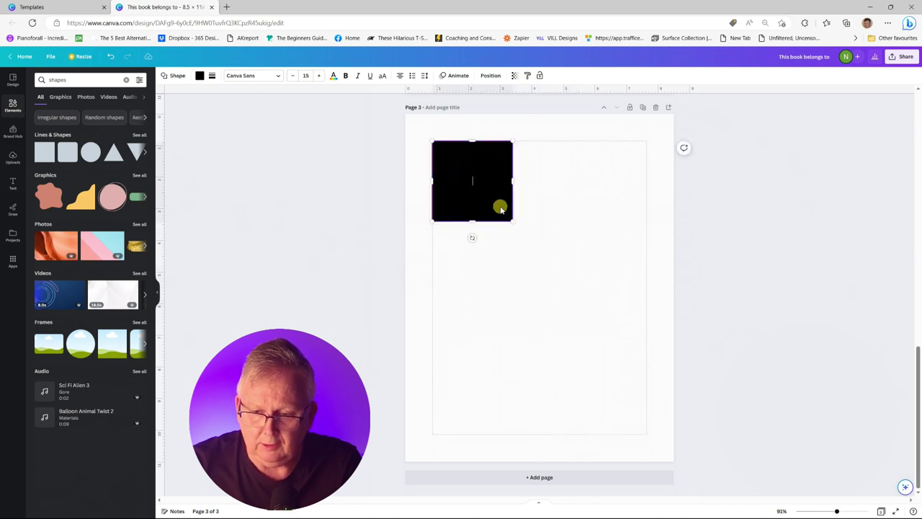
{"action": "left_click_drag", "start_coordinate": [510, 218], "coordinate": [647, 434]}
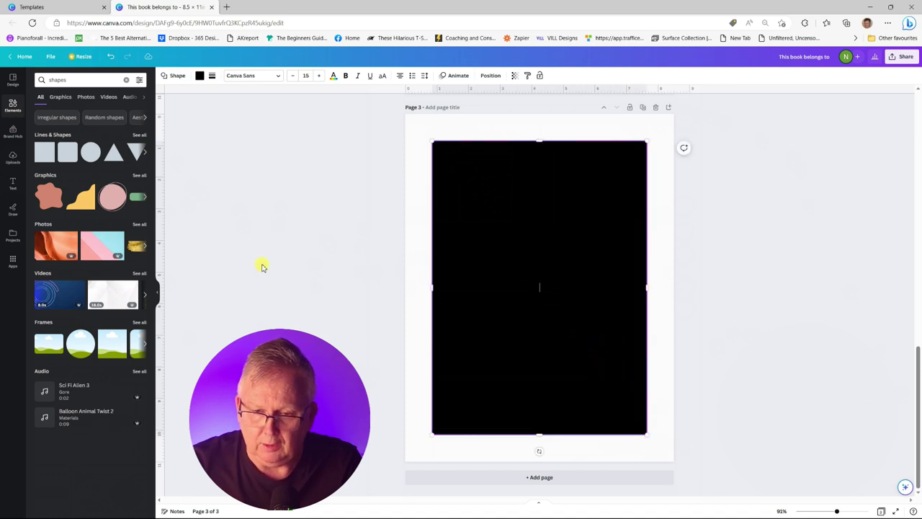
Remove the rectangle's fill and give it a solid black border
{"action": "left_click", "coordinate": [200, 76]}
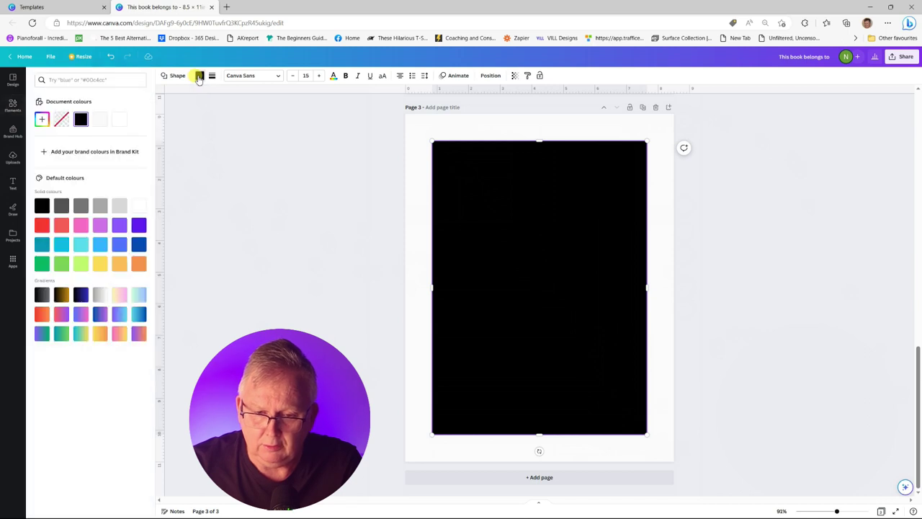
{"action": "left_click", "coordinate": [61, 122]}
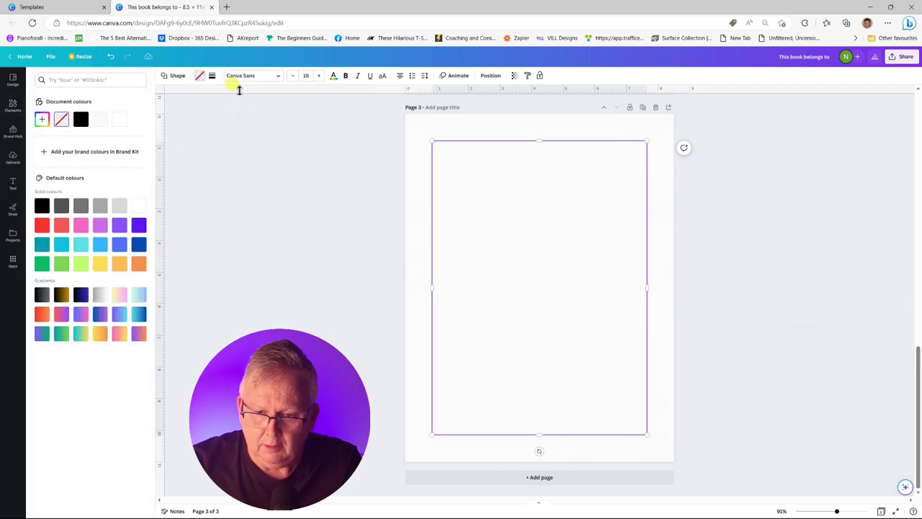
{"action": "left_click", "coordinate": [212, 77]}
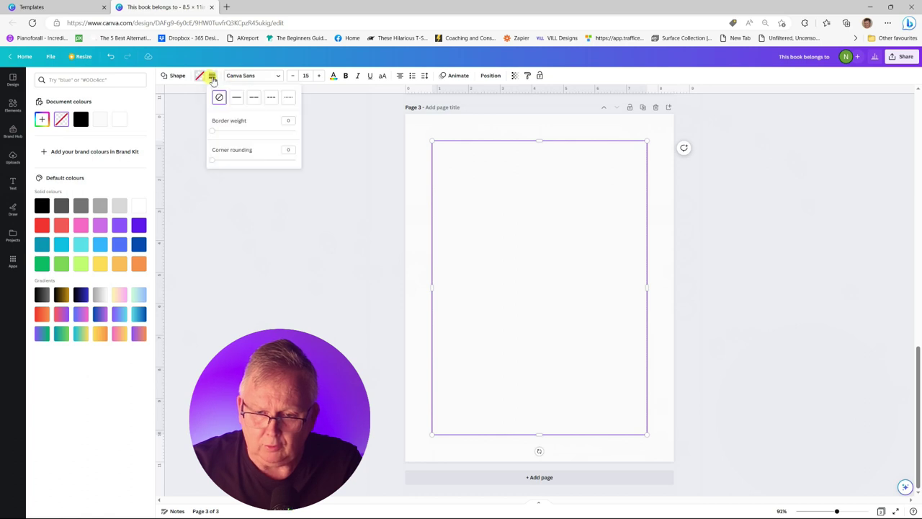
{"action": "left_click", "coordinate": [237, 98]}
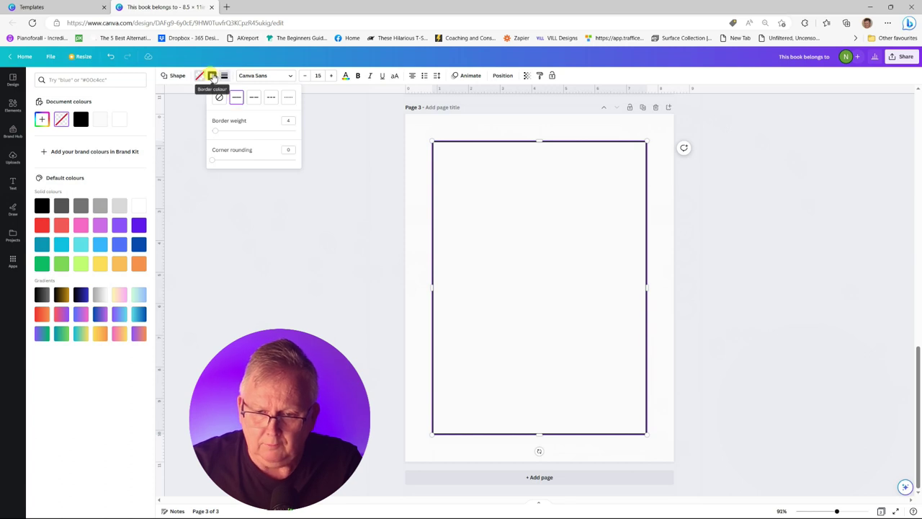
{"action": "left_click", "coordinate": [213, 75]}
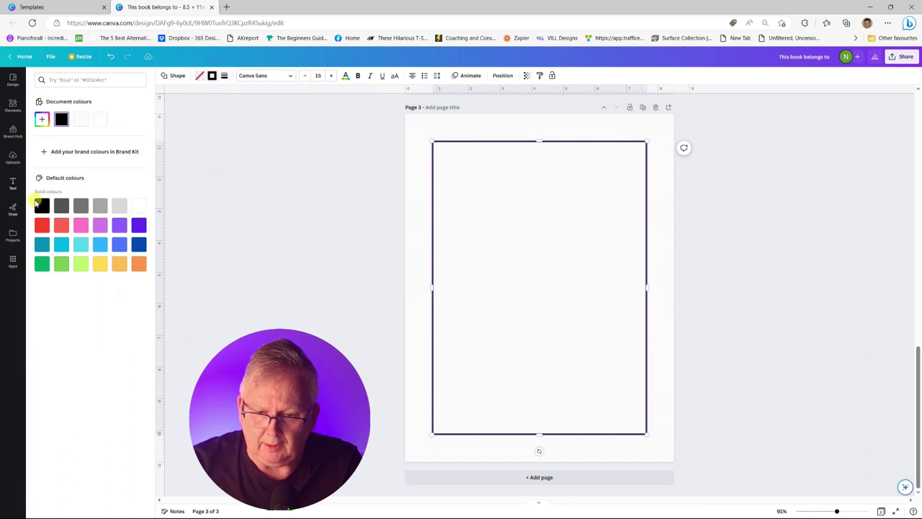
{"action": "left_click", "coordinate": [42, 206]}
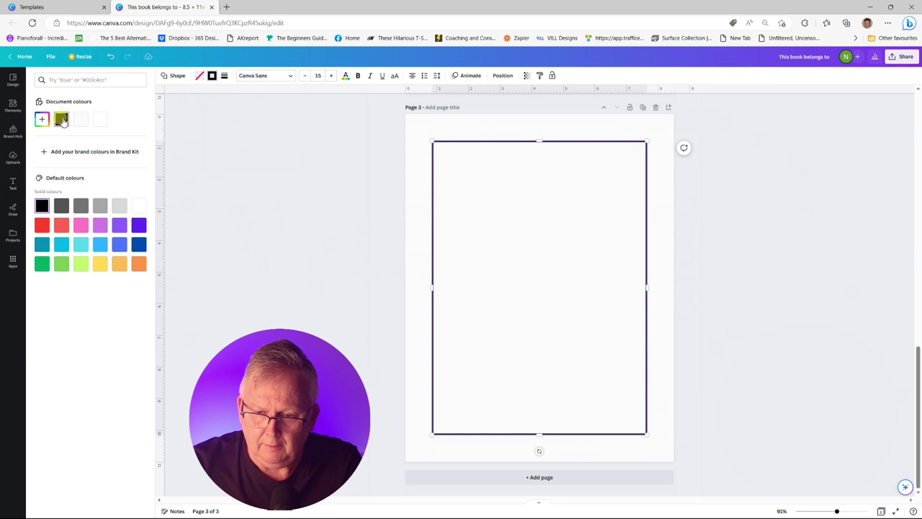
{"action": "left_click", "coordinate": [420, 281]}
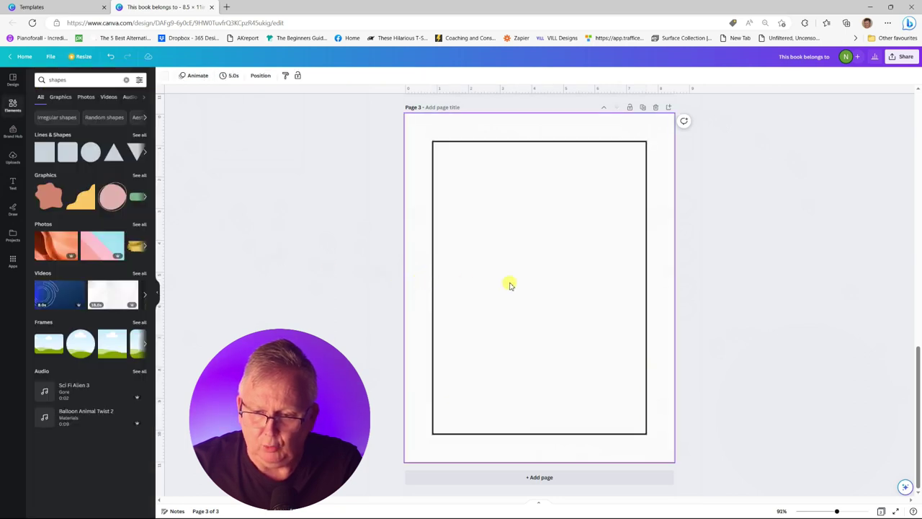
Duplicate the bordered page three times, then reselect page 3's rectangle
{"action": "left_click", "coordinate": [644, 108]}
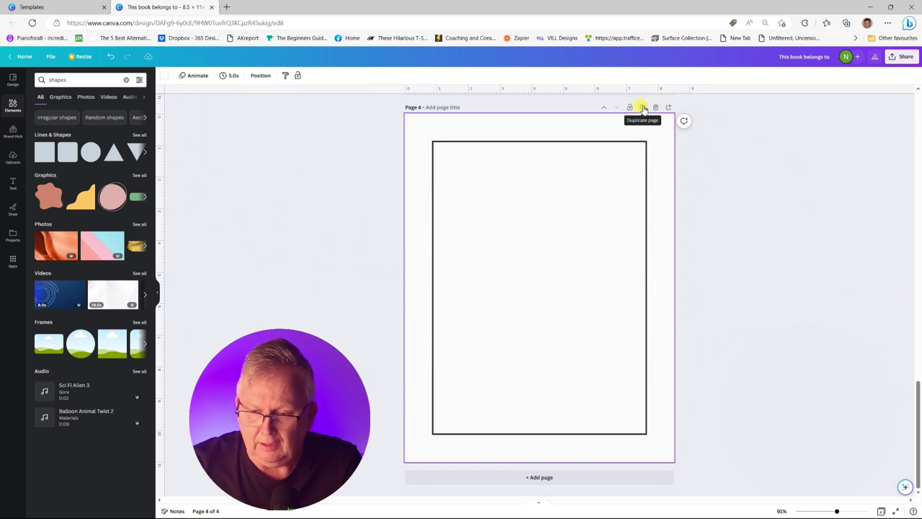
{"action": "left_click", "coordinate": [643, 109]}
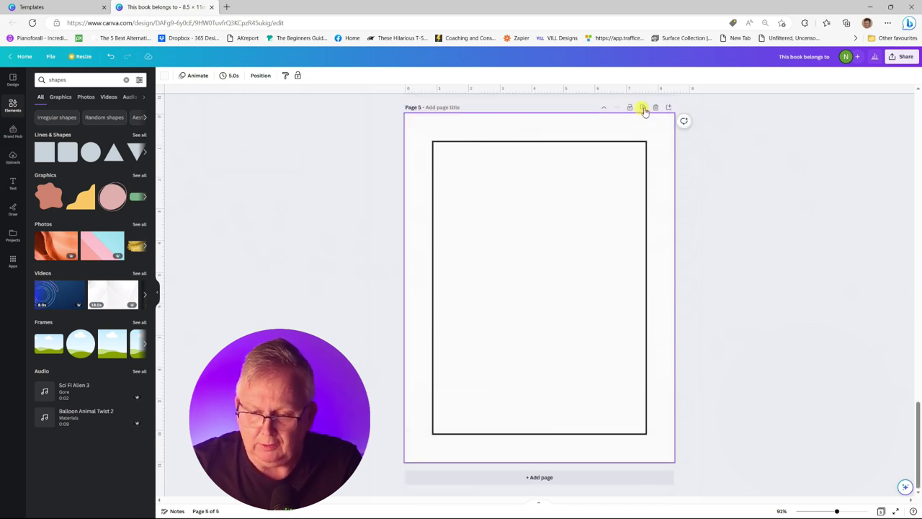
{"action": "left_click", "coordinate": [643, 108]}
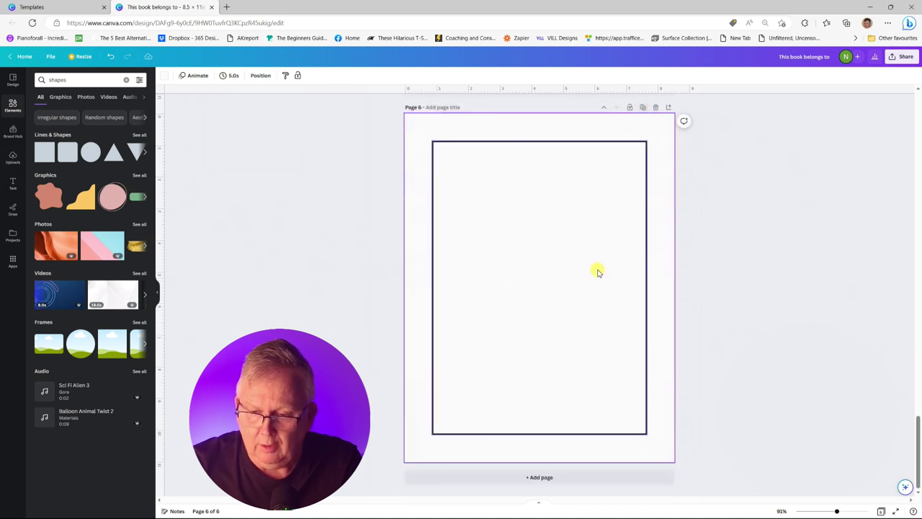
{"action": "scroll", "coordinate": [586, 271], "scroll_direction": "up", "scroll_amount": 15}
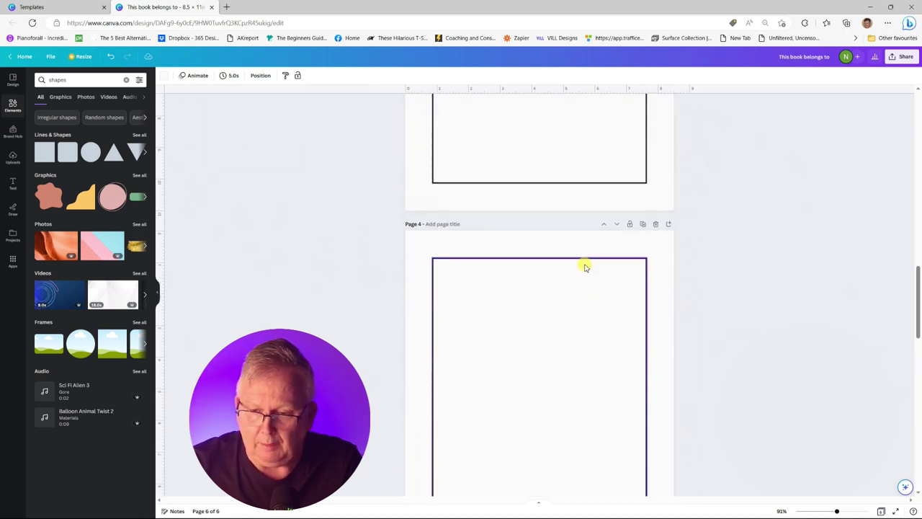
{"action": "scroll", "coordinate": [585, 266], "scroll_direction": "up", "scroll_amount": 10}
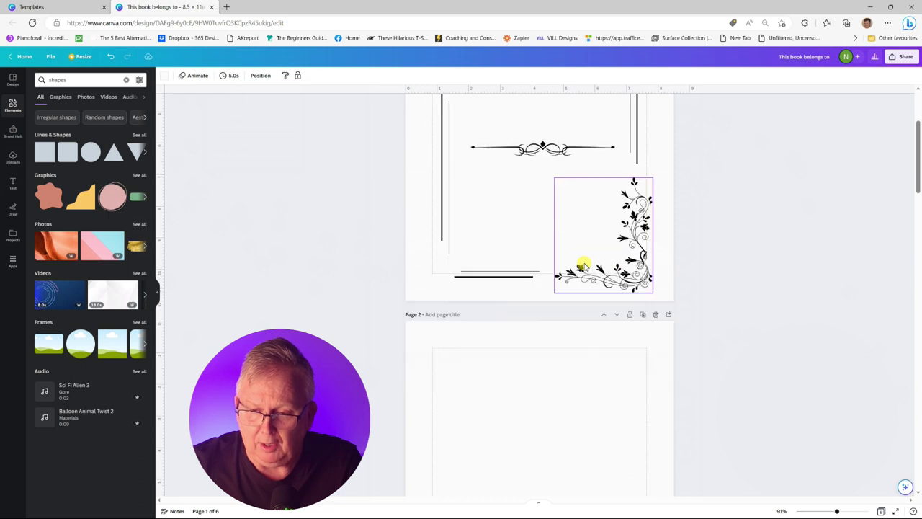
{"action": "scroll", "coordinate": [584, 266], "scroll_direction": "down", "scroll_amount": 5}
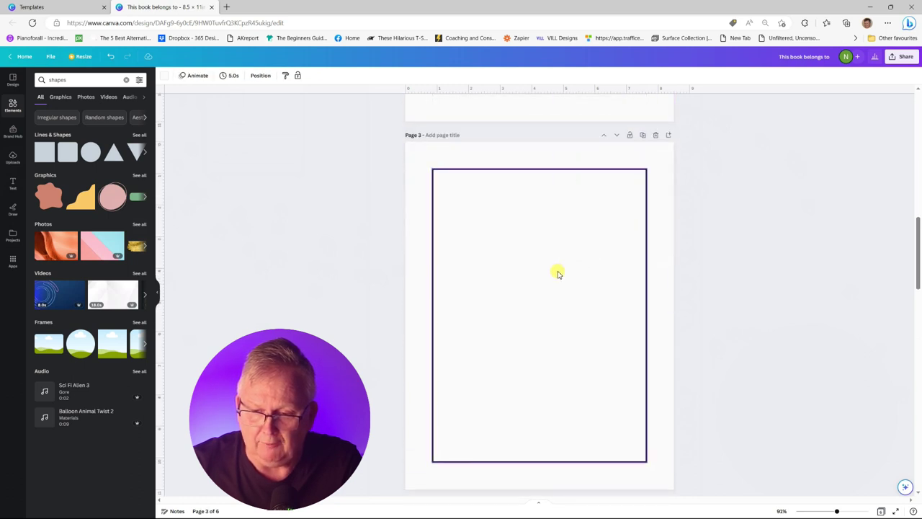
{"action": "left_click", "coordinate": [558, 273]}
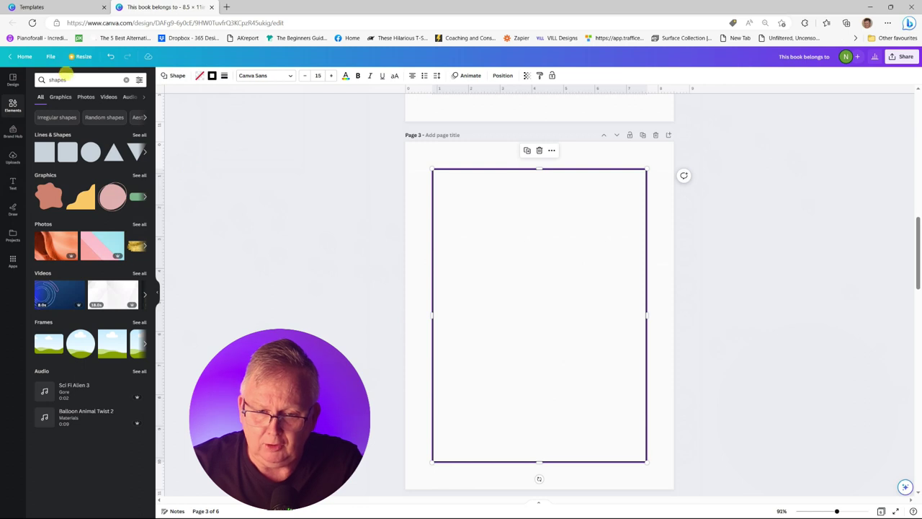
Search Graphics for 'farm animal outline' and add the cow-and-calf outline to page 3
{"action": "left_click", "coordinate": [14, 108]}
{"action": "left_click", "coordinate": [92, 78]}
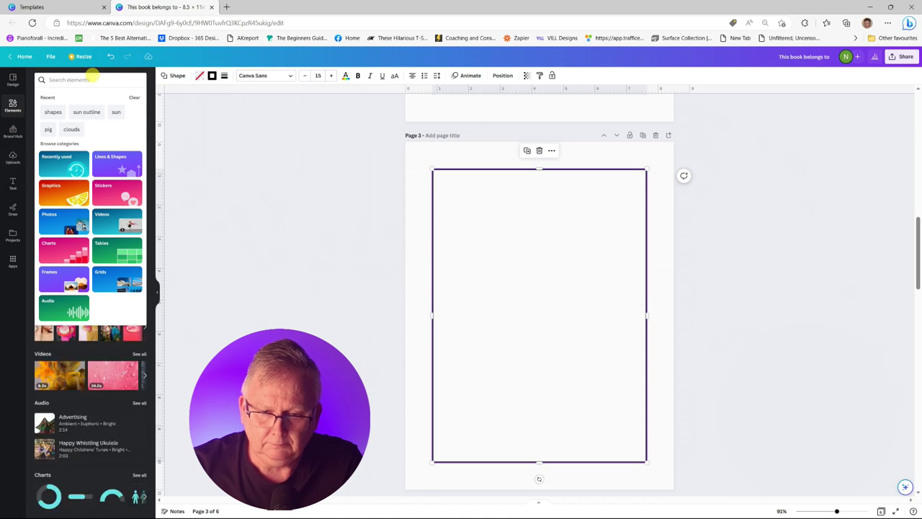
{"action": "type", "text": "far"}
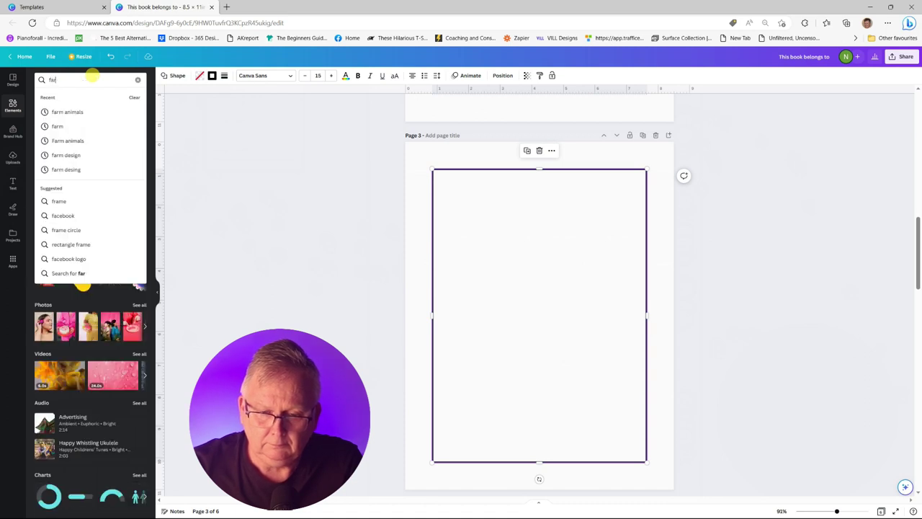
{"action": "type", "text": "m a"}
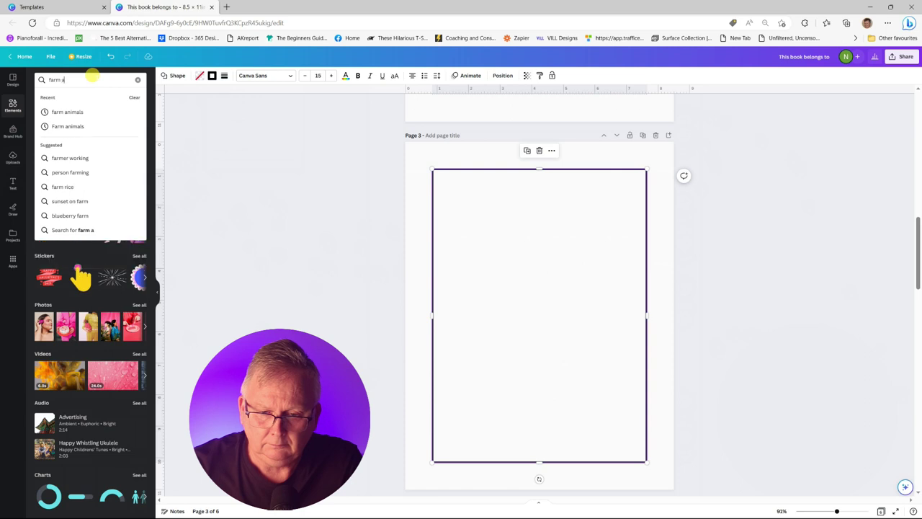
{"action": "type", "text": "nimal"}
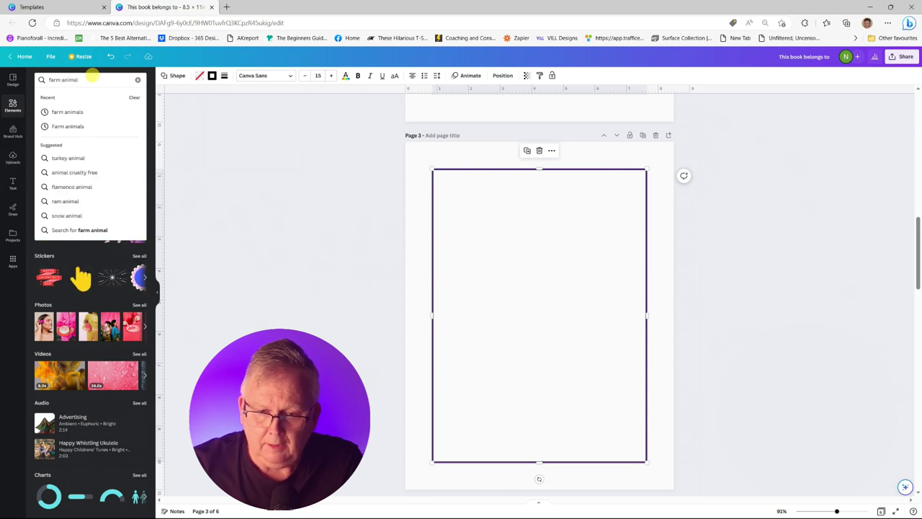
{"action": "type", "text": "outline"}
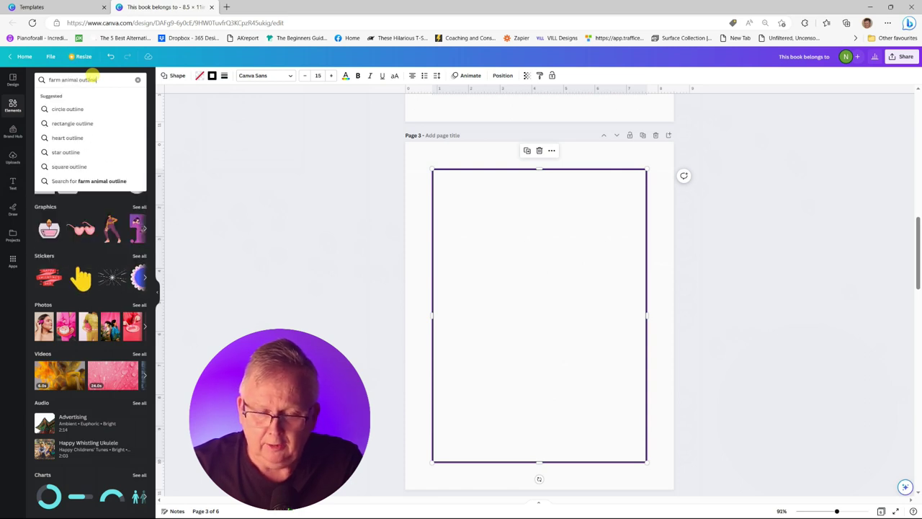
{"action": "key", "text": "Return"}
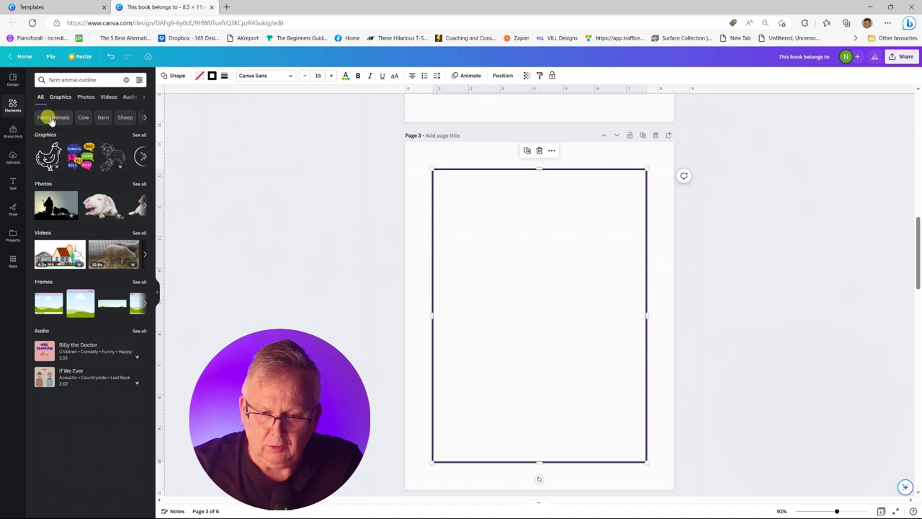
{"action": "left_click", "coordinate": [60, 98]}
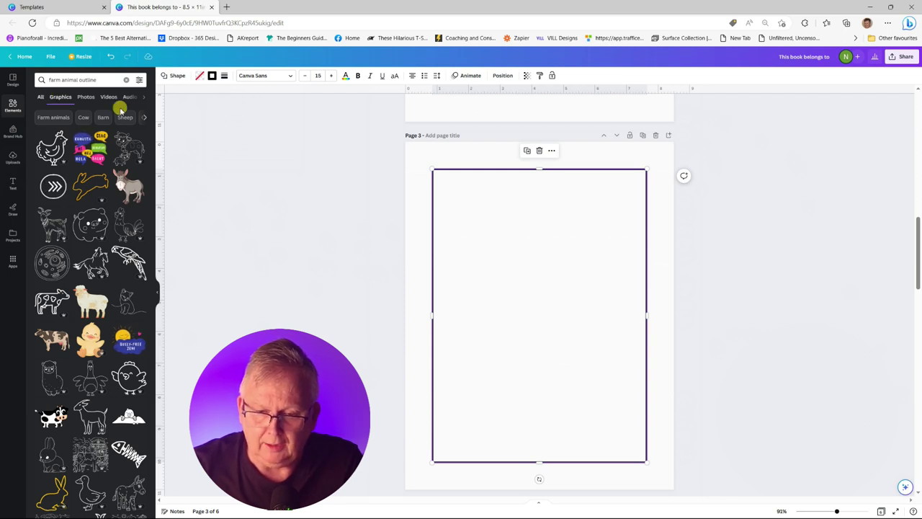
{"action": "left_click", "coordinate": [126, 148]}
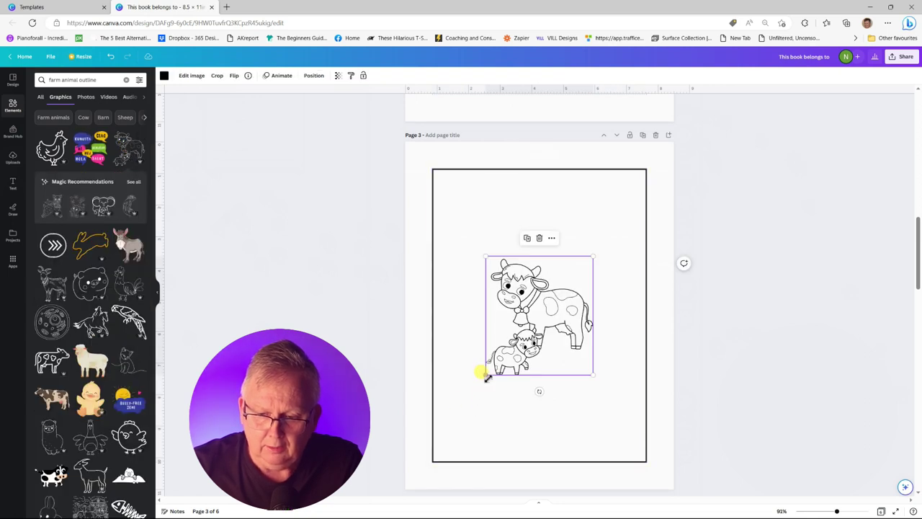
Enlarge the cow drawing to fill the border and nudge it slightly upward
{"action": "left_click_drag", "start_coordinate": [484, 374], "coordinate": [449, 417]}
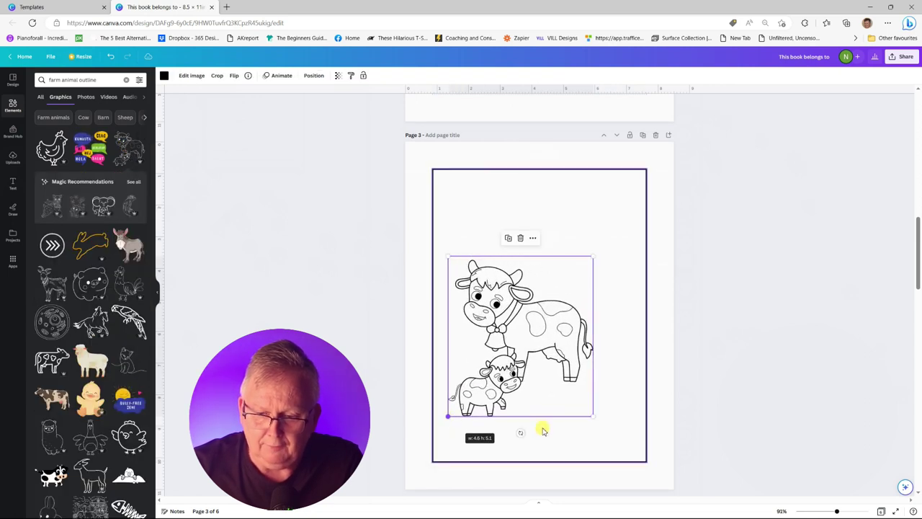
{"action": "left_click_drag", "start_coordinate": [593, 416], "coordinate": [615, 418]}
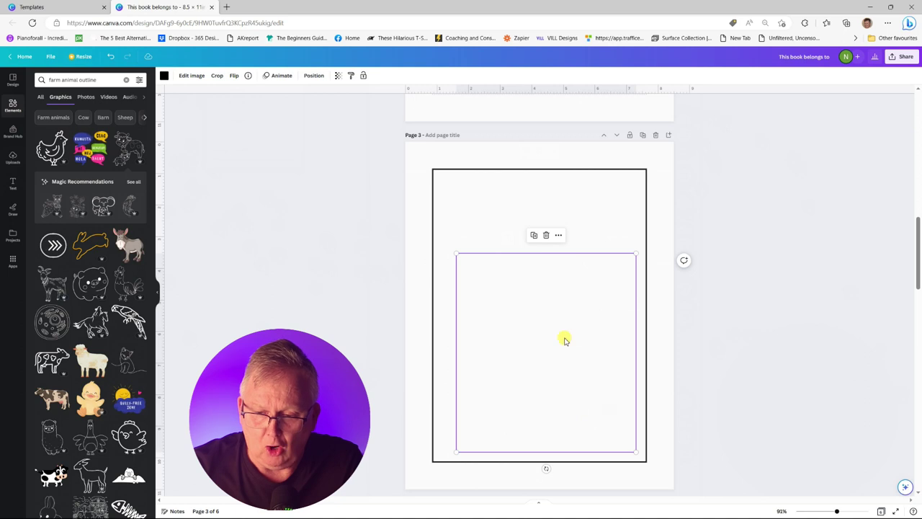
{"action": "mouse_move", "coordinate": [603, 335]}
{"action": "left_mouse_down"}
{"action": "mouse_move", "coordinate": [609, 330]}
{"action": "mouse_move", "coordinate": [598, 325]}
{"action": "left_mouse_up"}
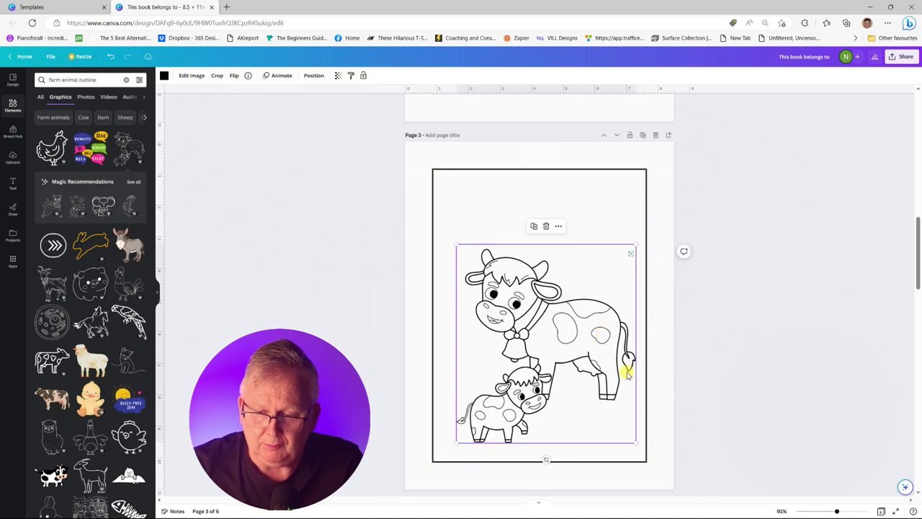
{"action": "left_click", "coordinate": [666, 334]}
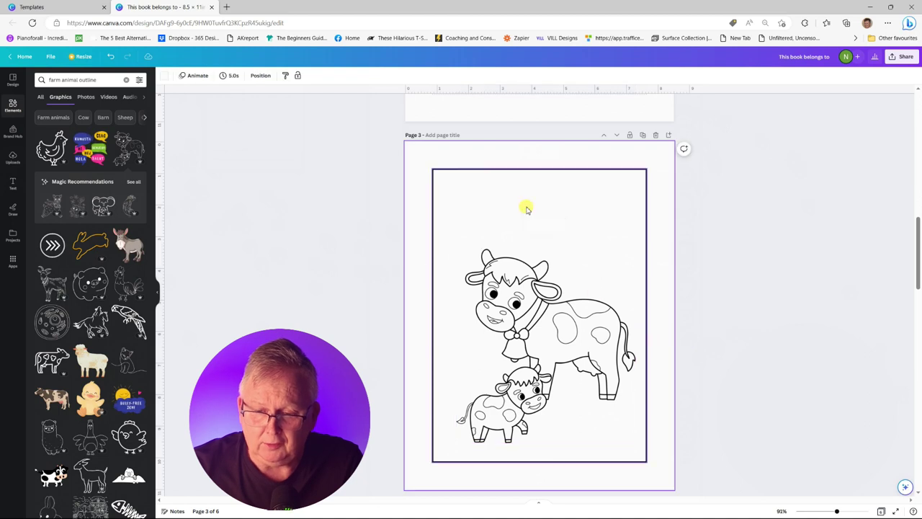
{"action": "left_click", "coordinate": [529, 220]}
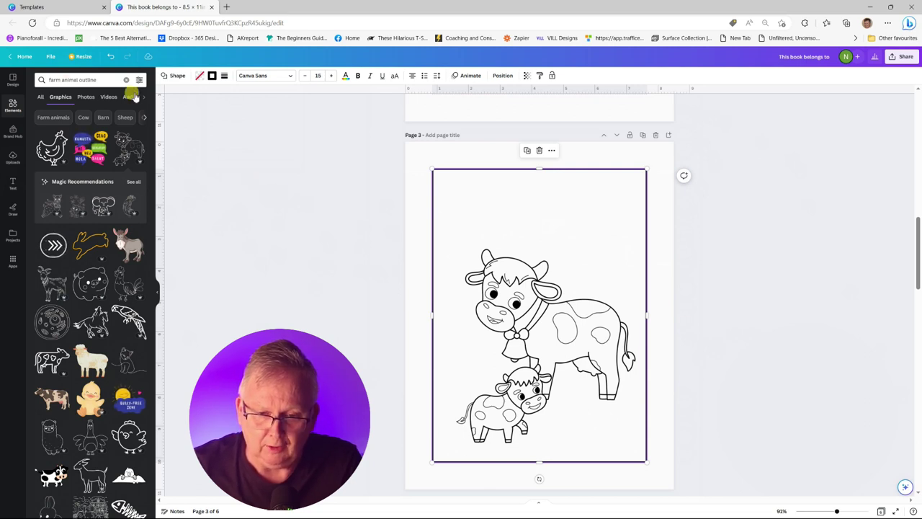
Search 'sun', add the smiling sun with heart glasses, and place it top-left, smaller
{"action": "left_click_drag", "start_coordinate": [73, 80], "coordinate": [32, 80]}
{"action": "key", "text": "BackSpace"}
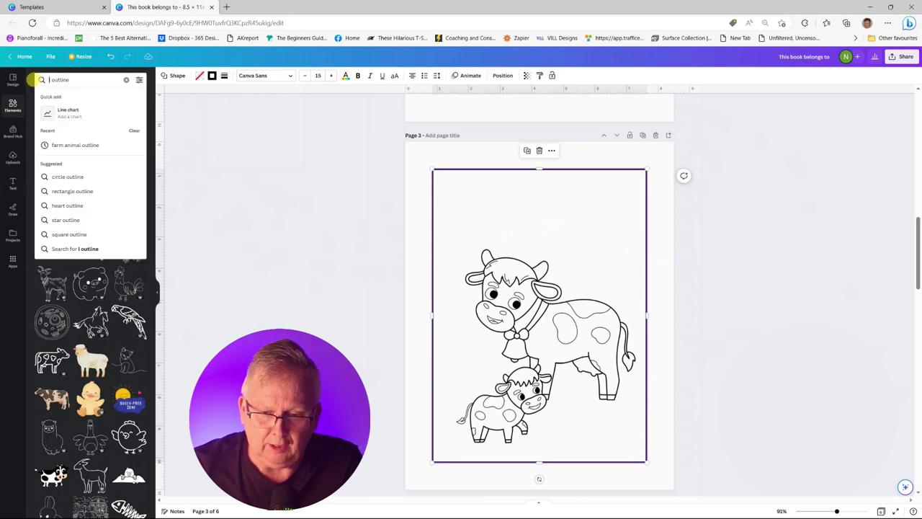
{"action": "key", "text": "Delete"}
{"action": "type", "text": "sun"}
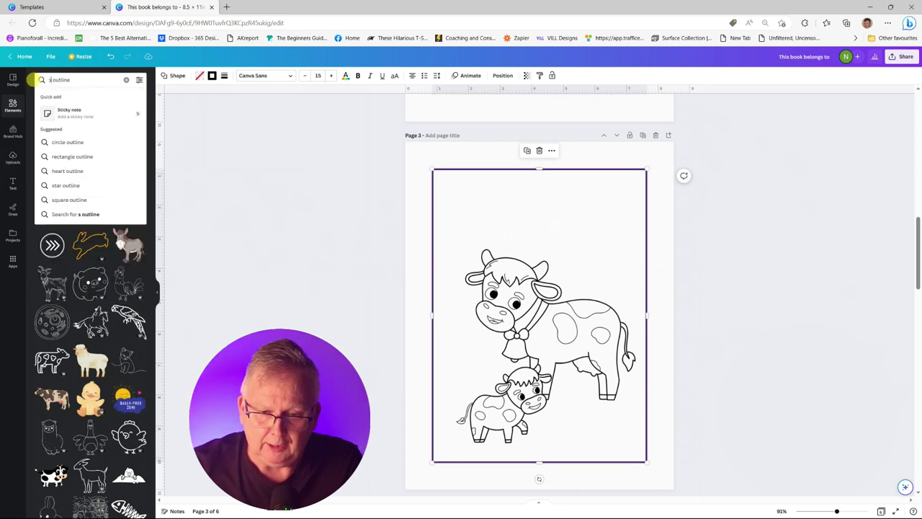
{"action": "key", "text": "Return"}
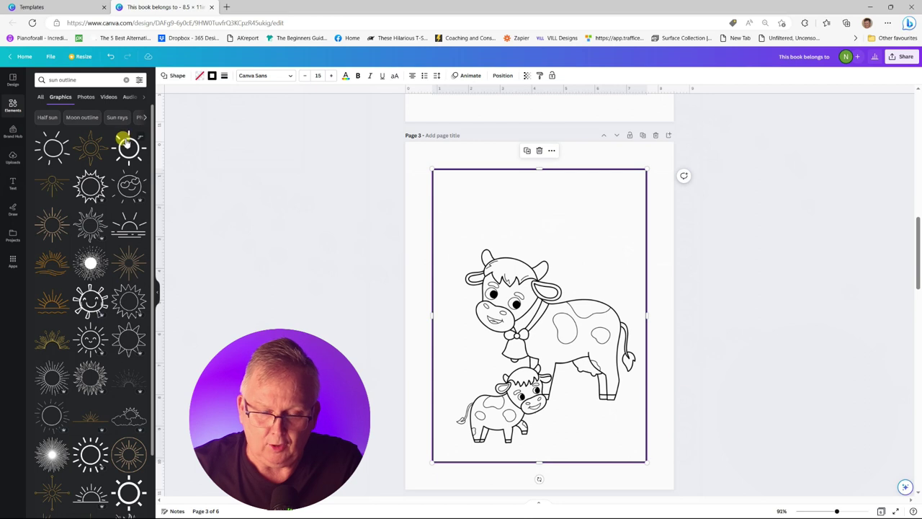
{"action": "left_click", "coordinate": [128, 185]}
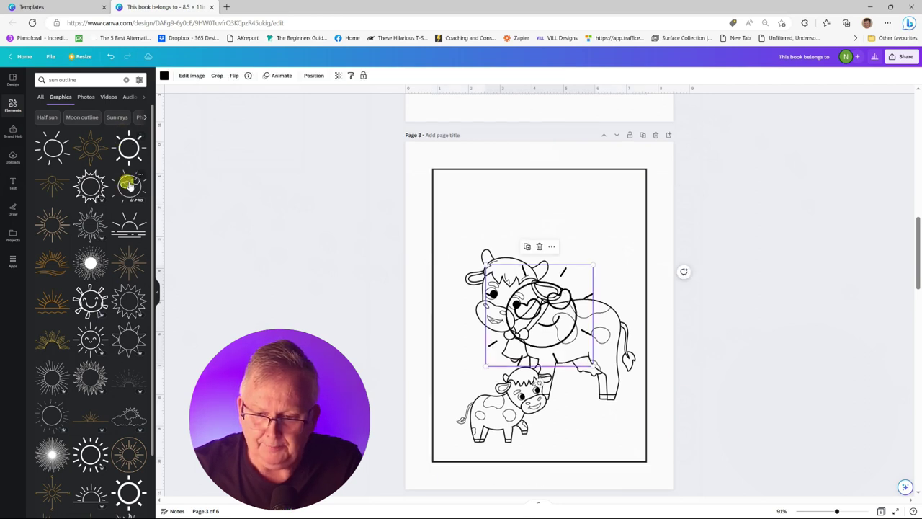
{"action": "left_click_drag", "start_coordinate": [587, 270], "coordinate": [627, 186]}
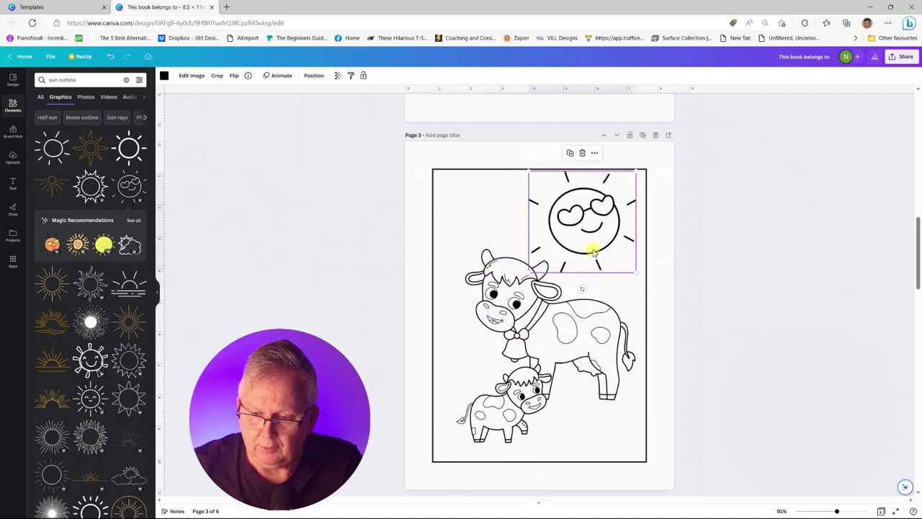
{"action": "left_click_drag", "start_coordinate": [530, 270], "coordinate": [540, 261]}
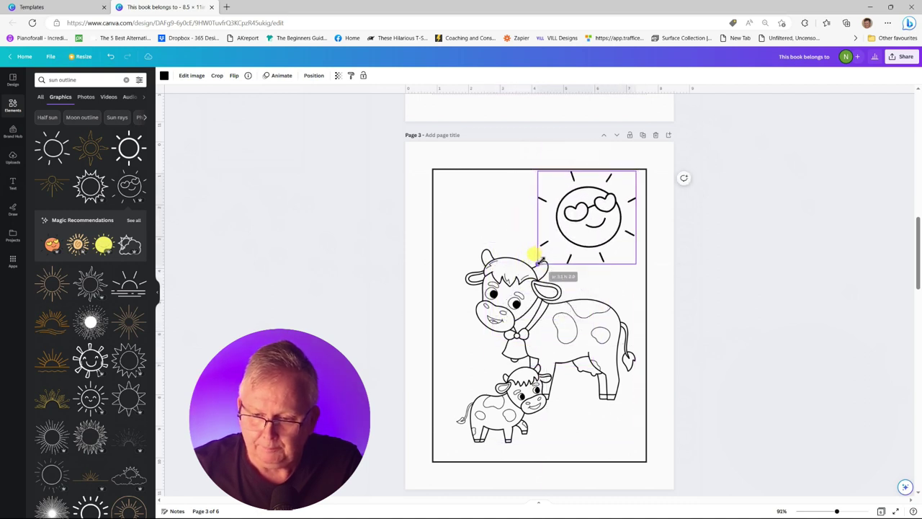
{"action": "left_click_drag", "start_coordinate": [602, 226], "coordinate": [493, 224]}
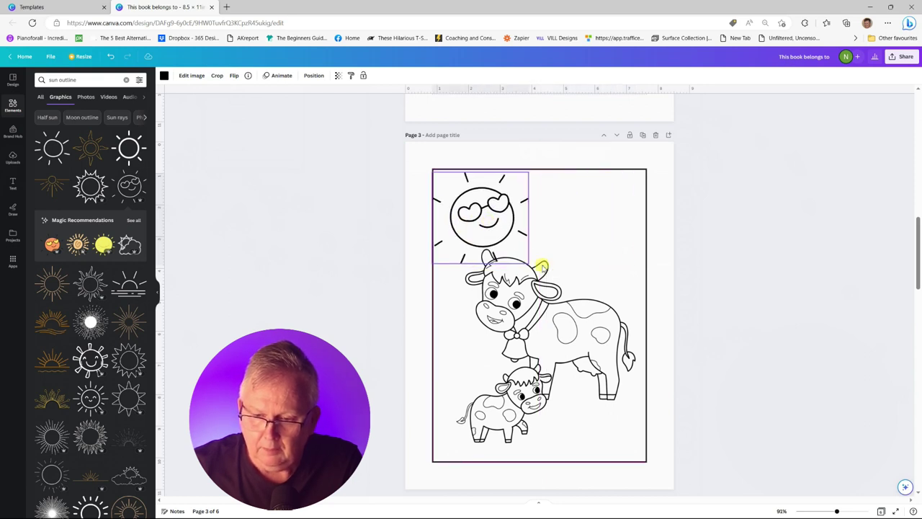
Move the cow drawing lower and enlarge it to fill the space below the sun
{"action": "left_click", "coordinate": [562, 319]}
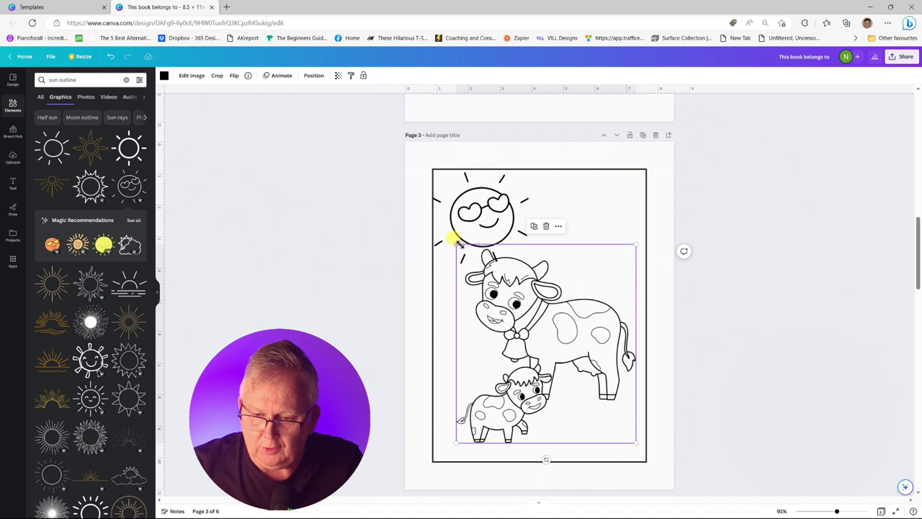
{"action": "left_click_drag", "start_coordinate": [458, 246], "coordinate": [474, 263]}
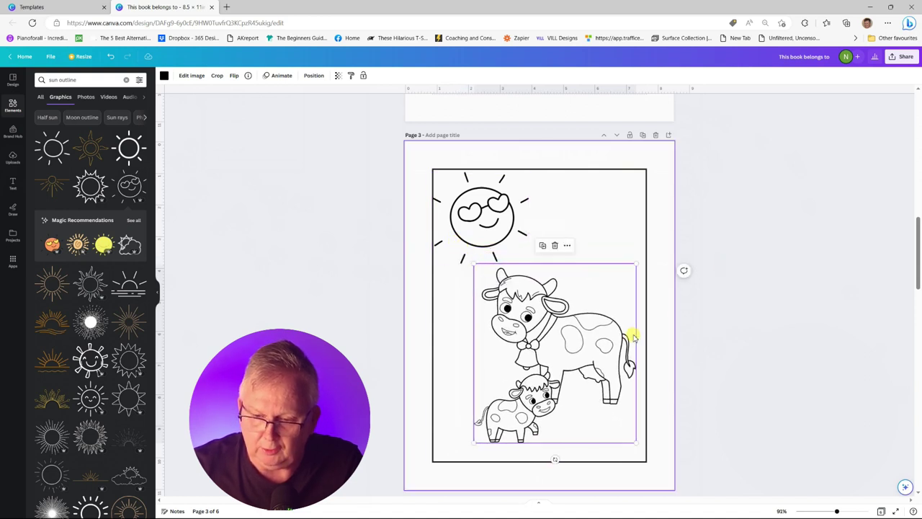
{"action": "left_click_drag", "start_coordinate": [620, 337], "coordinate": [616, 349]}
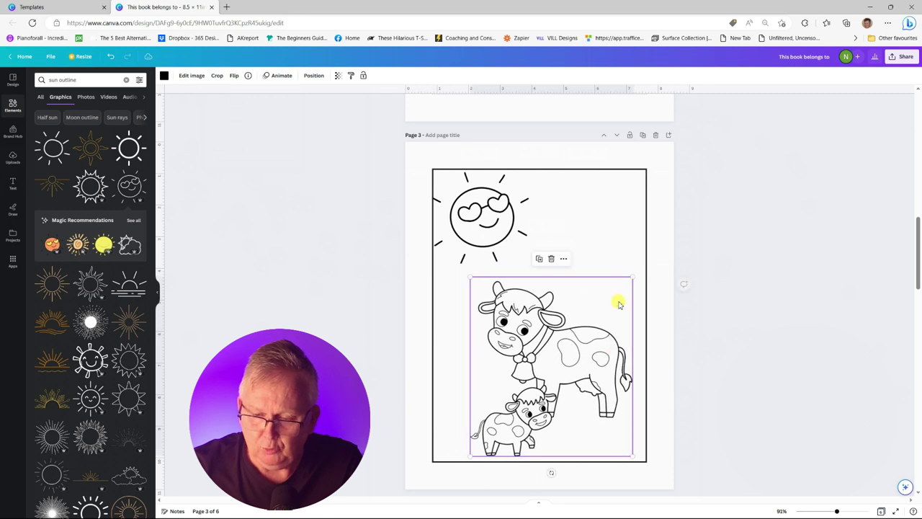
{"action": "left_click_drag", "start_coordinate": [634, 276], "coordinate": [646, 264]}
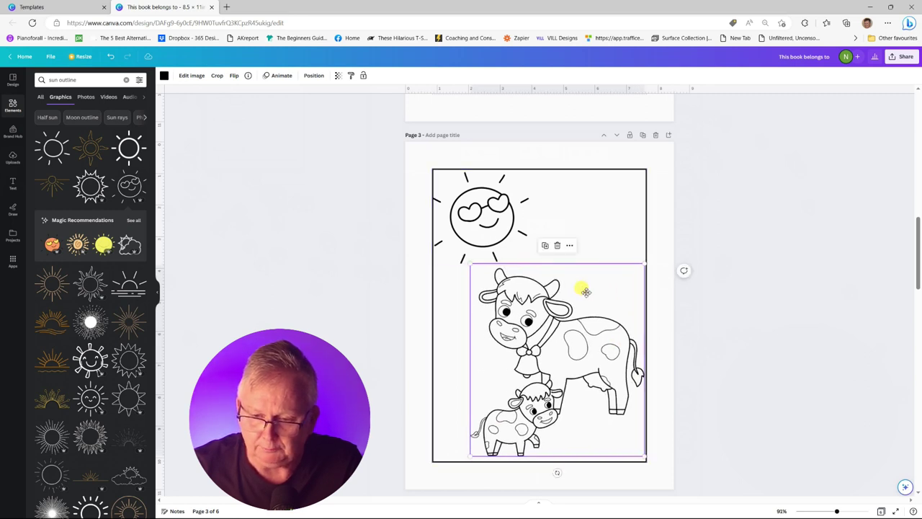
{"action": "left_click_drag", "start_coordinate": [585, 291], "coordinate": [574, 291]}
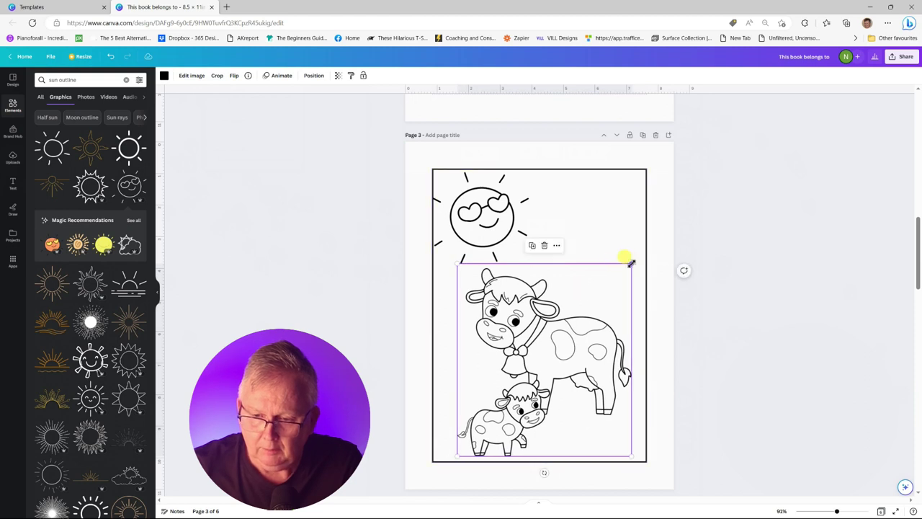
{"action": "left_click_drag", "start_coordinate": [634, 260], "coordinate": [671, 265]}
{"action": "left_click", "coordinate": [789, 298]}
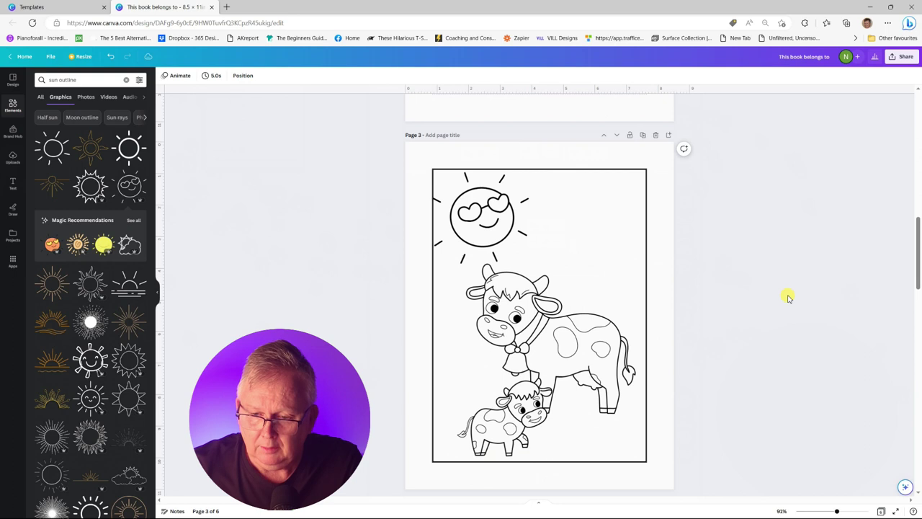
Nudge the sun slightly right and down
{"action": "left_click", "coordinate": [513, 222]}
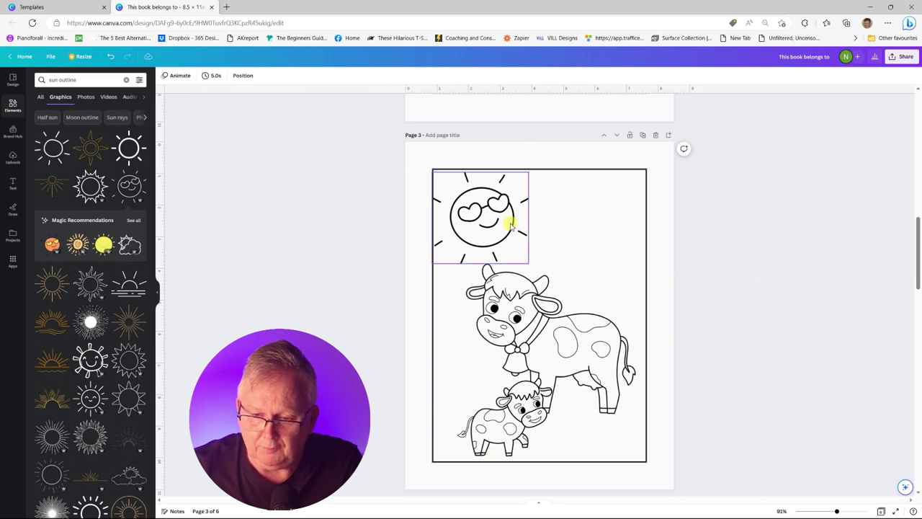
{"action": "left_click_drag", "start_coordinate": [512, 222], "coordinate": [517, 224]}
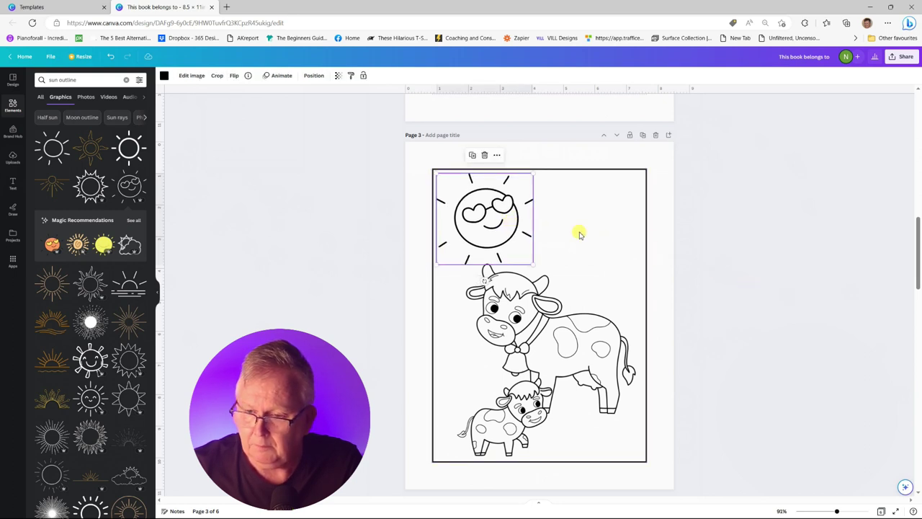
{"action": "left_click", "coordinate": [612, 244]}
{"action": "left_click", "coordinate": [756, 275]}
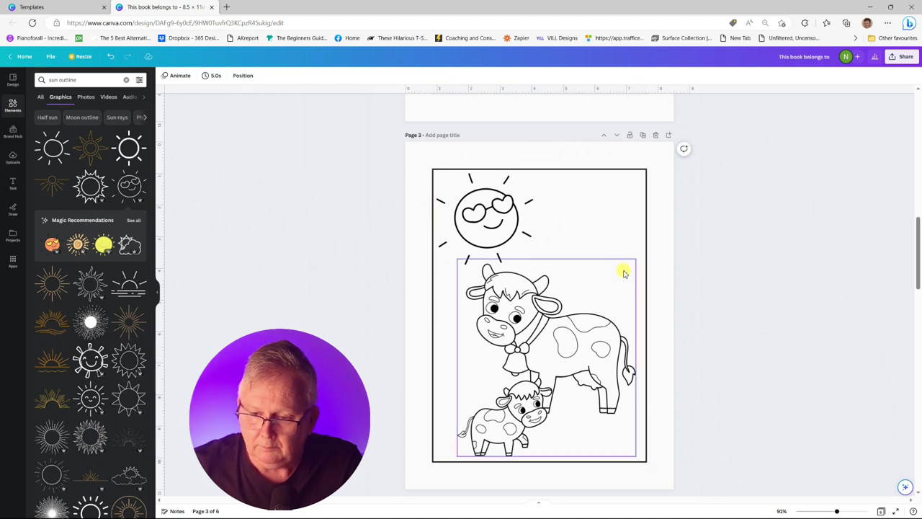
{"action": "scroll", "coordinate": [622, 289], "scroll_direction": "down", "scroll_amount": 4}
Insert a blank page after page 3 and select page 5's border frame
{"action": "scroll", "coordinate": [590, 350], "scroll_direction": "down", "scroll_amount": 1}
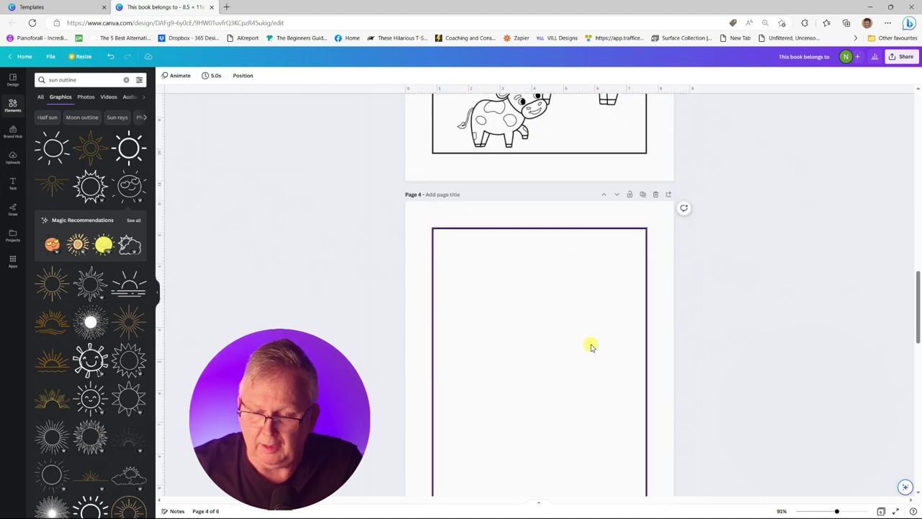
{"action": "scroll", "coordinate": [591, 348], "scroll_direction": "up", "scroll_amount": 4}
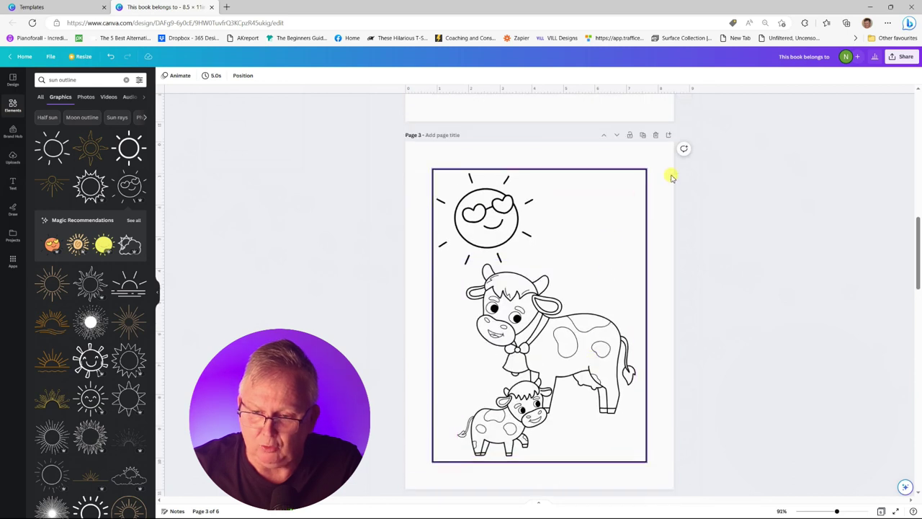
{"action": "left_click", "coordinate": [669, 137]}
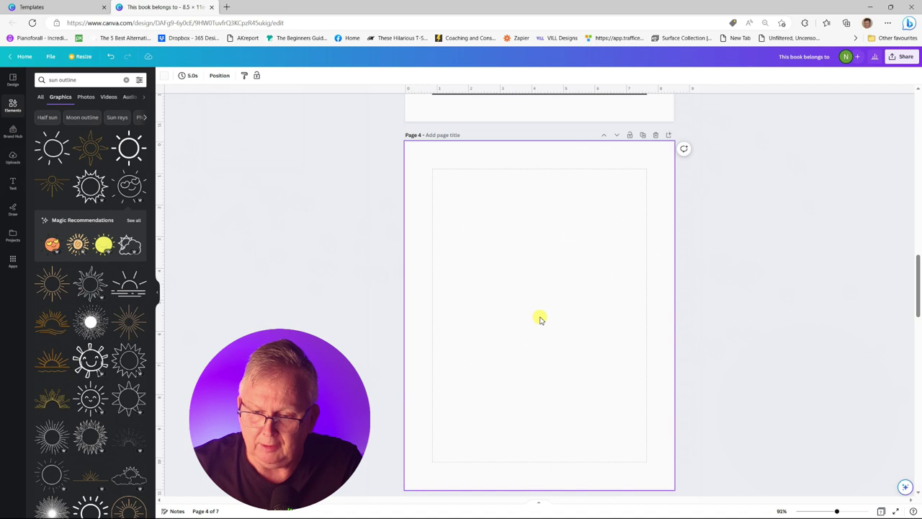
{"action": "scroll", "coordinate": [541, 319], "scroll_direction": "up", "scroll_amount": 3}
{"action": "scroll", "coordinate": [540, 319], "scroll_direction": "down", "scroll_amount": 3}
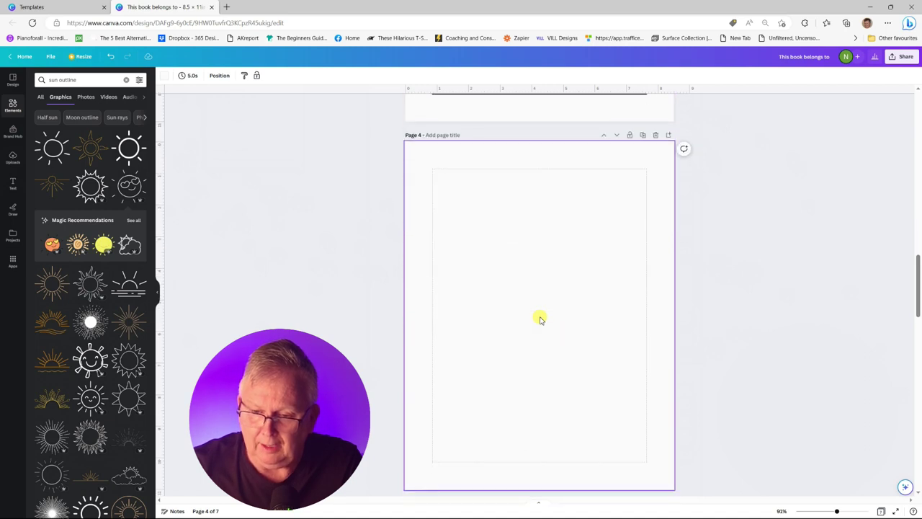
{"action": "scroll", "coordinate": [540, 320], "scroll_direction": "down", "scroll_amount": 5}
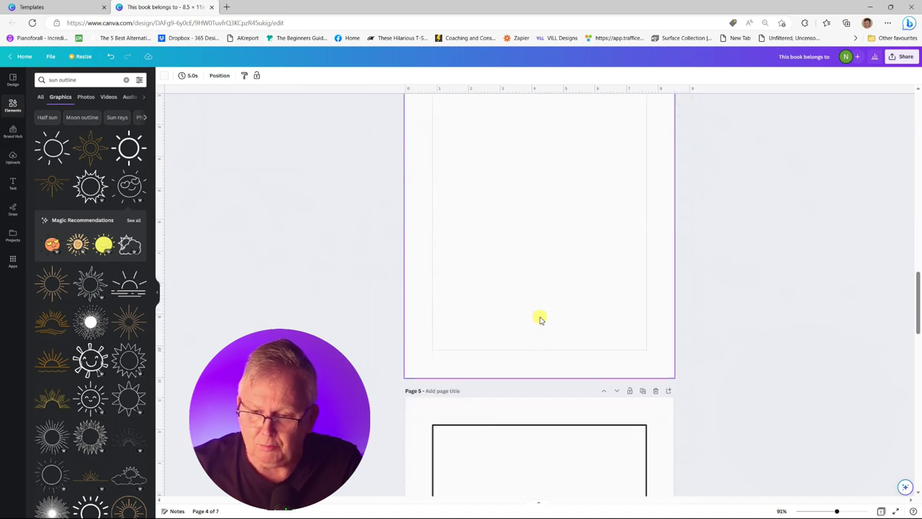
{"action": "left_click", "coordinate": [528, 354]}
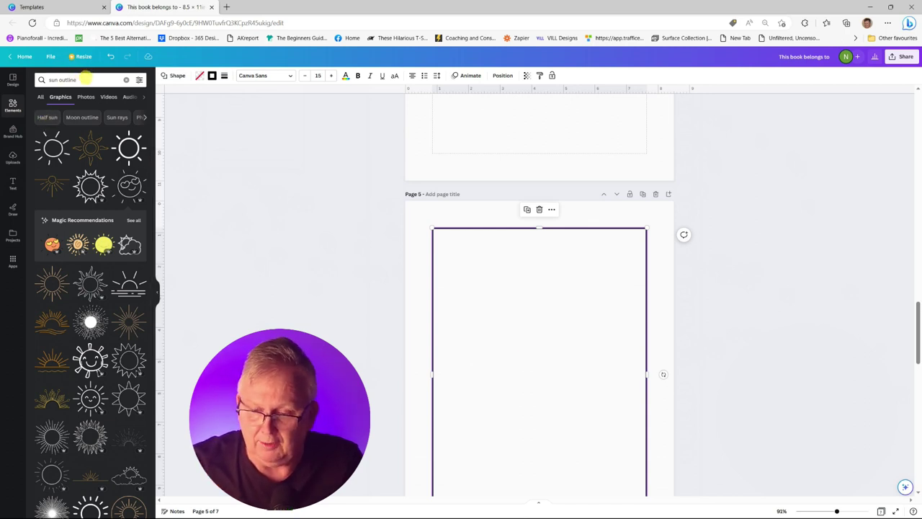
{"action": "left_click_drag", "start_coordinate": [85, 79], "coordinate": [29, 79]}
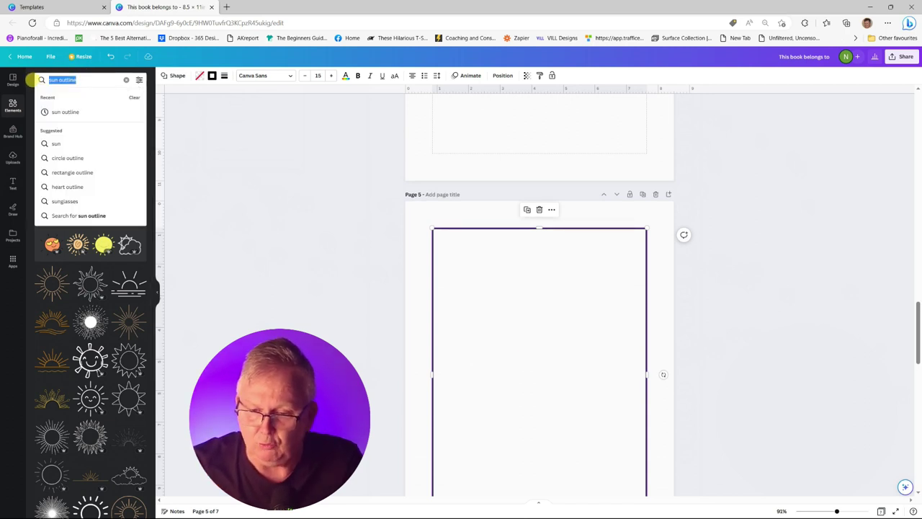
Search 'horse outline', add the horse-in-a-horseshoe graphic to page 5, and enlarge it
{"action": "type", "text": "horse outl"}
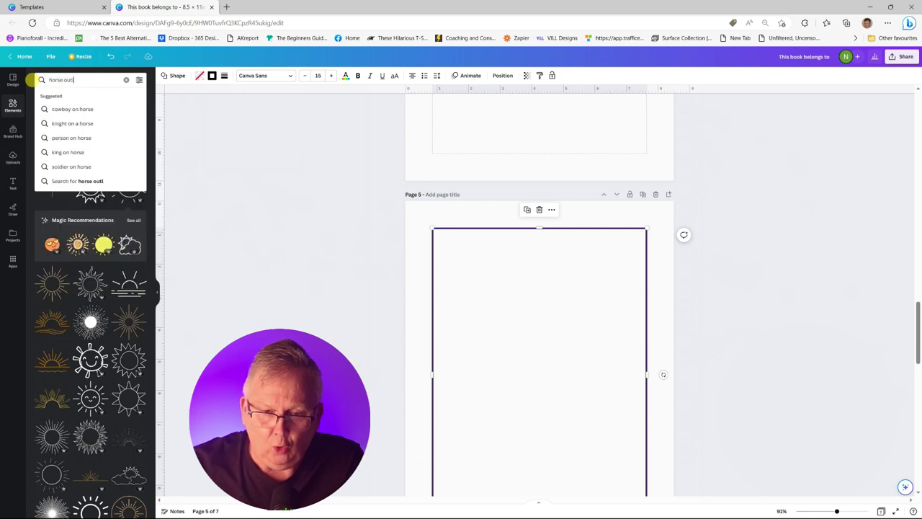
{"action": "type", "text": "ine"}
{"action": "key", "text": "Return"}
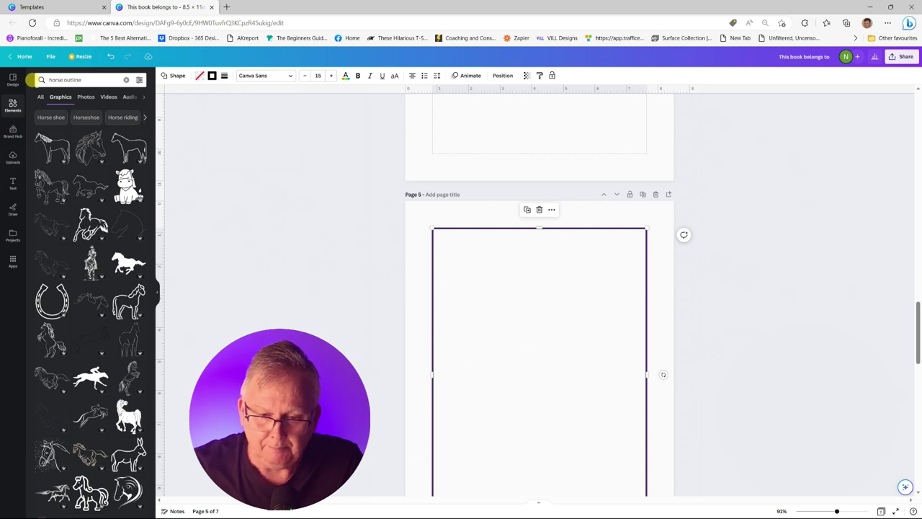
{"action": "scroll", "coordinate": [73, 192], "scroll_direction": "down", "scroll_amount": 1}
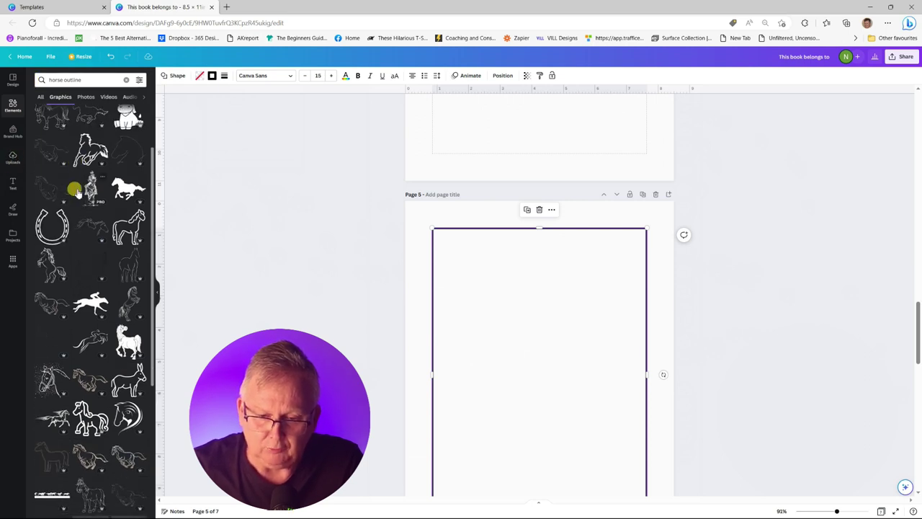
{"action": "scroll", "coordinate": [76, 192], "scroll_direction": "down", "scroll_amount": 3}
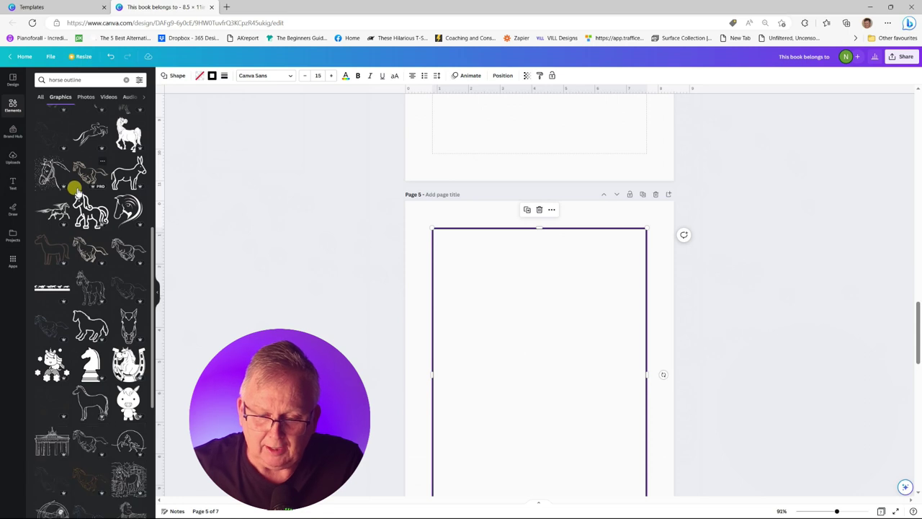
{"action": "scroll", "coordinate": [75, 186], "scroll_direction": "down", "scroll_amount": 2}
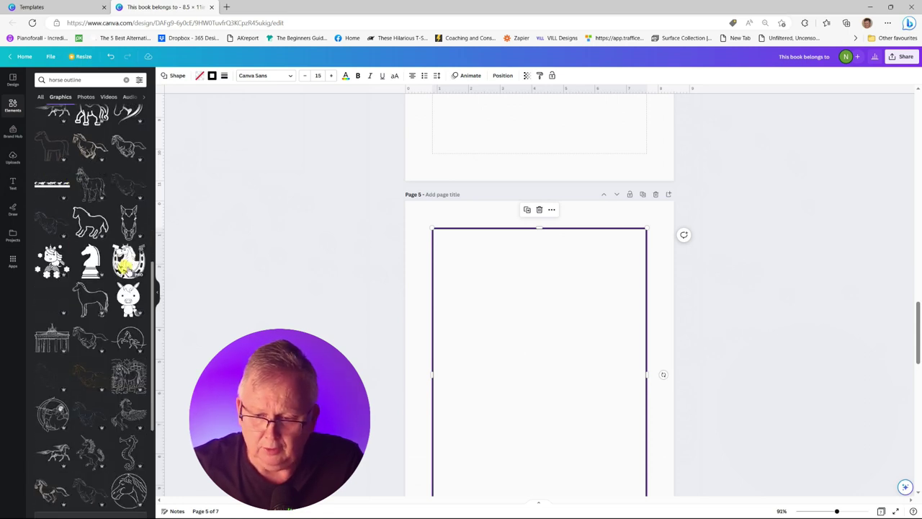
{"action": "left_click", "coordinate": [124, 266]}
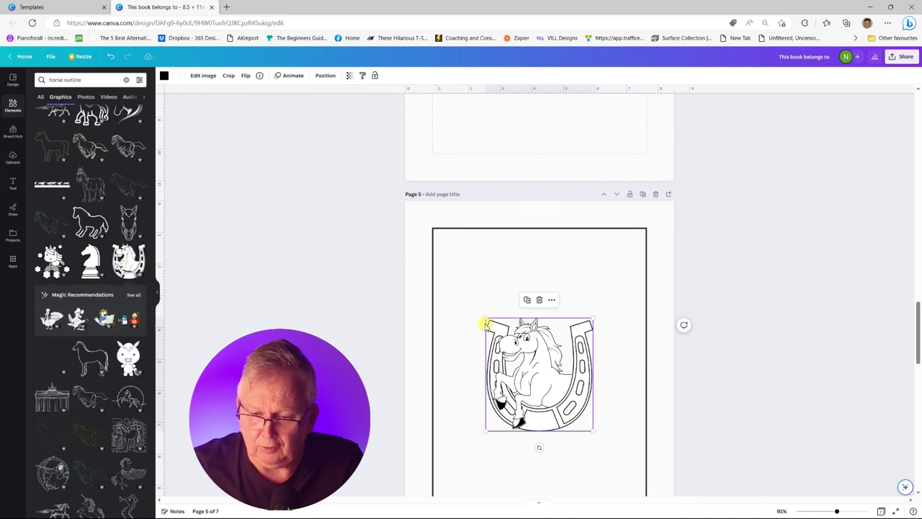
{"action": "left_click_drag", "start_coordinate": [487, 323], "coordinate": [455, 277]}
{"action": "left_click_drag", "start_coordinate": [593, 430], "coordinate": [617, 458]}
{"action": "scroll", "coordinate": [560, 351], "scroll_direction": "down", "scroll_amount": 5}
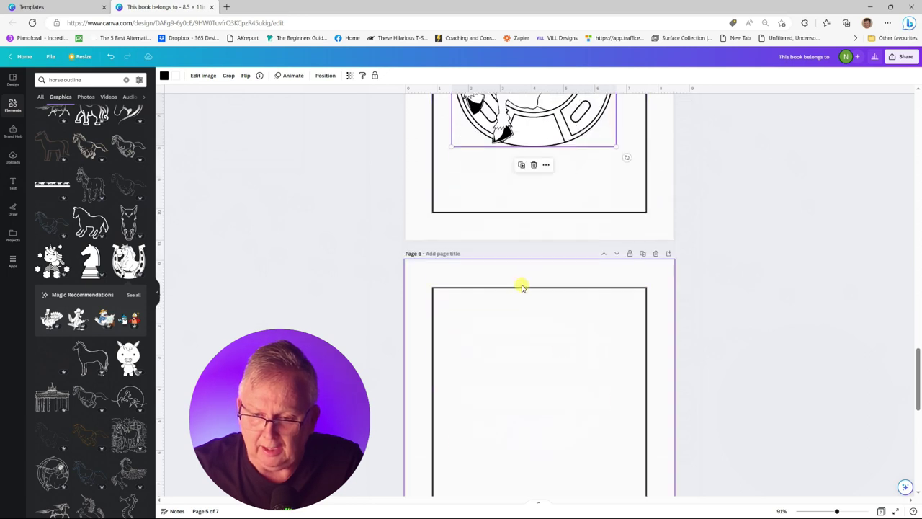
Stretch the horseshoe horse graphic so it fills page 5's border
{"action": "scroll", "coordinate": [521, 287], "scroll_direction": "up", "scroll_amount": 3}
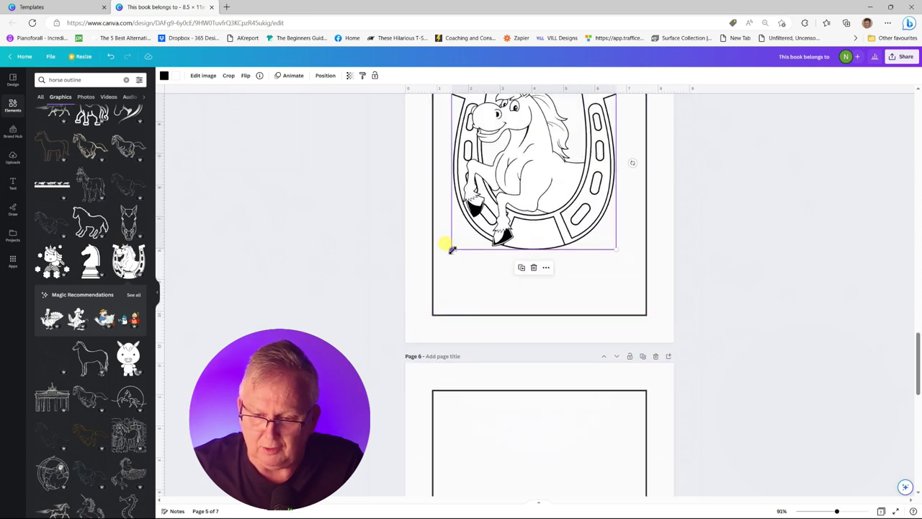
{"action": "left_click_drag", "start_coordinate": [446, 247], "coordinate": [439, 263]}
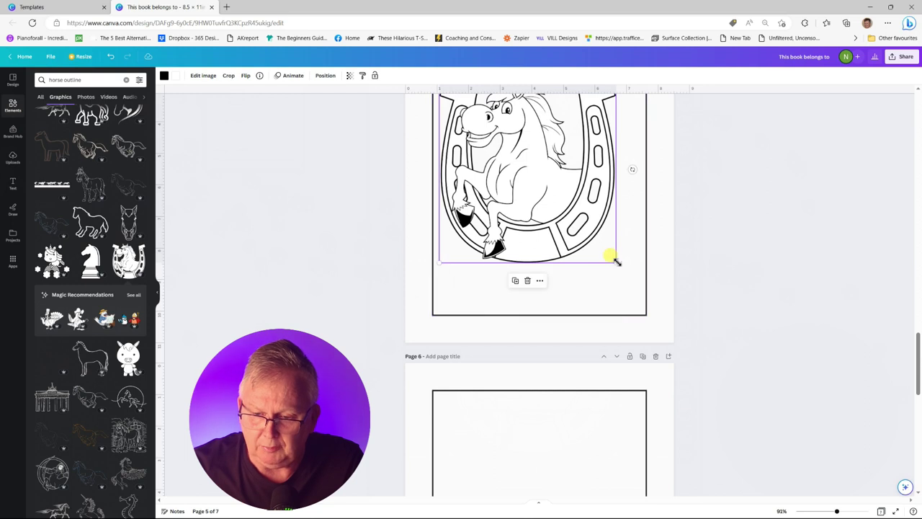
{"action": "left_click_drag", "start_coordinate": [616, 264], "coordinate": [638, 286]}
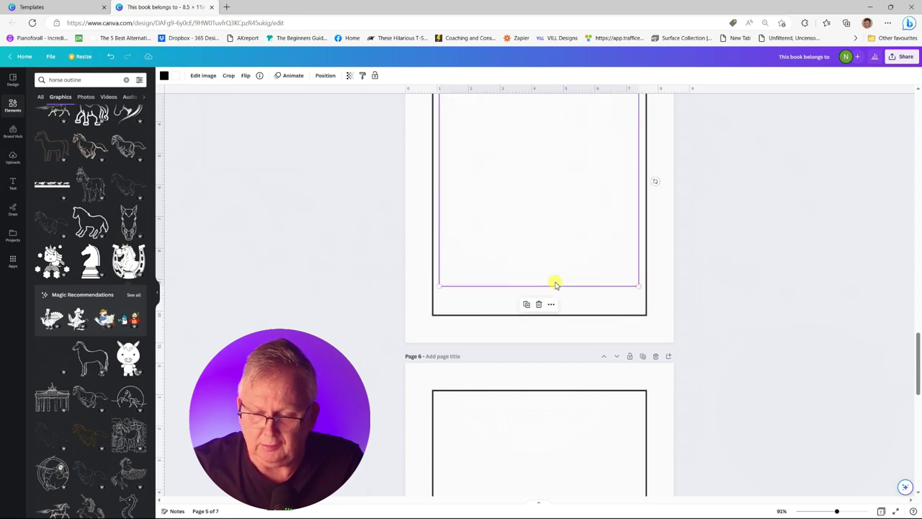
{"action": "scroll", "coordinate": [617, 299], "scroll_direction": "up", "scroll_amount": 3}
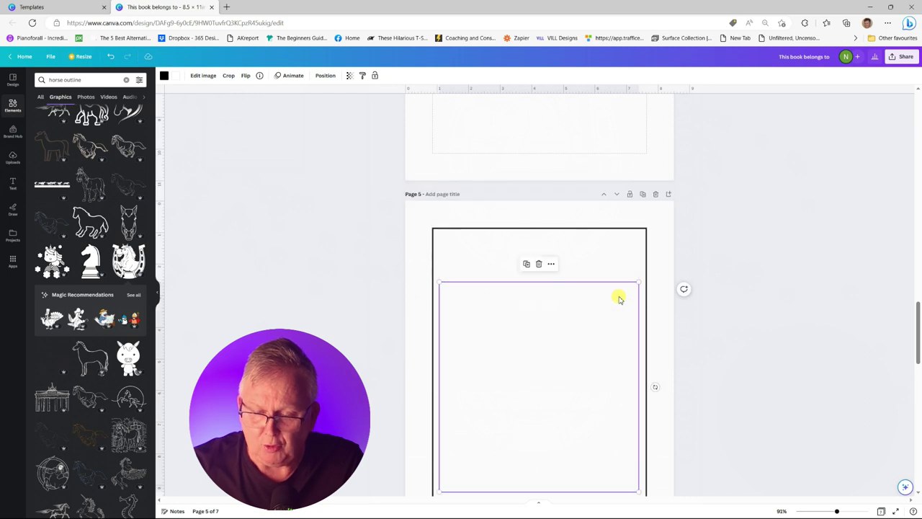
{"action": "scroll", "coordinate": [611, 298], "scroll_direction": "down", "scroll_amount": 2}
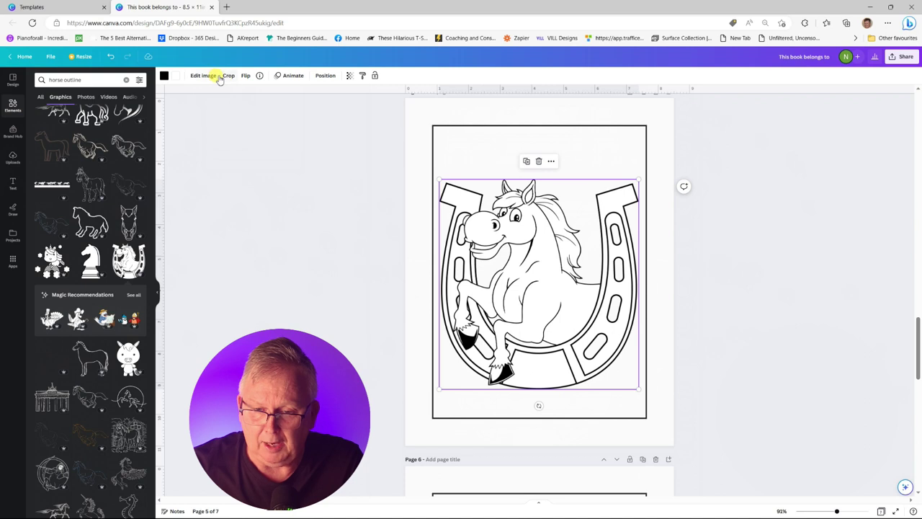
Flip the horse horizontally so it faces right
{"action": "left_click", "coordinate": [246, 76]}
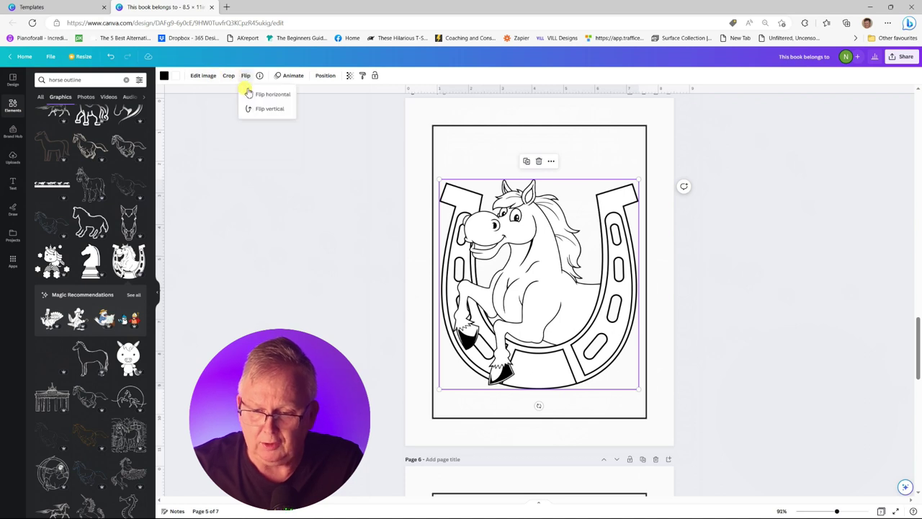
{"action": "left_click", "coordinate": [266, 94]}
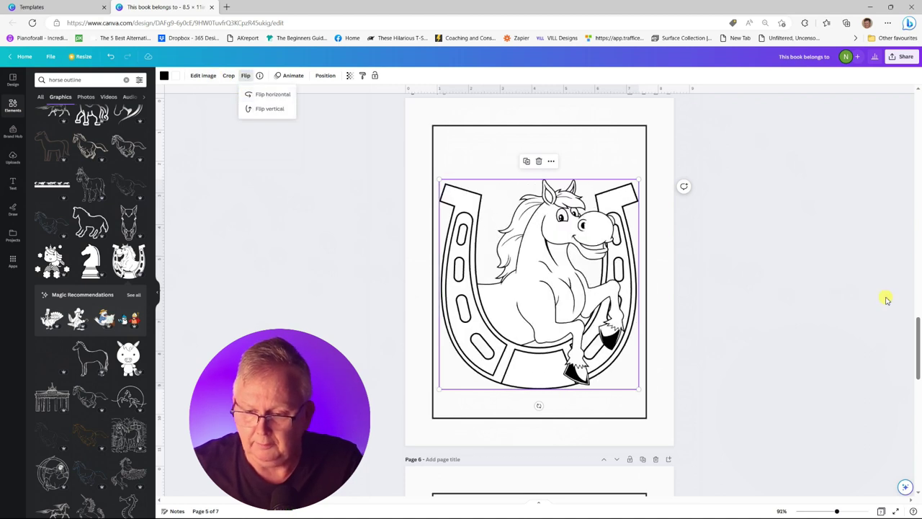
{"action": "left_click", "coordinate": [614, 141]}
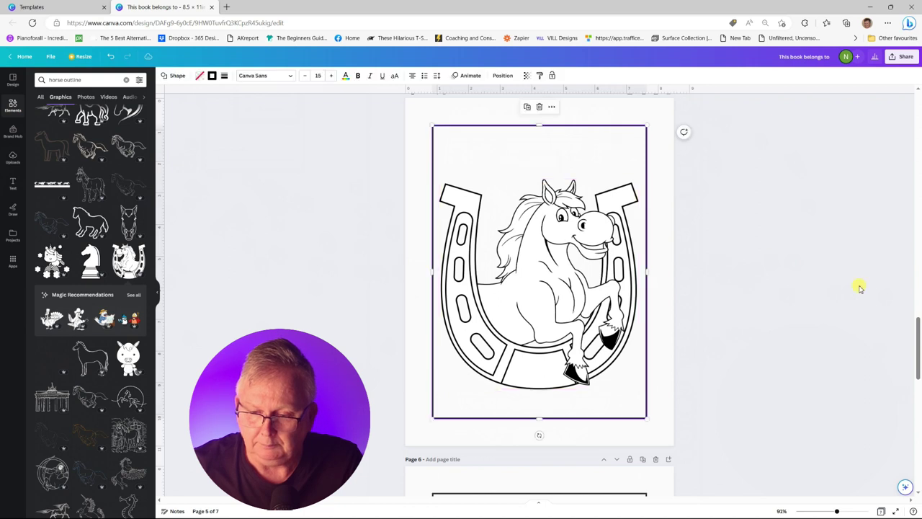
Add a blank bordered page 6 after the horse page, making nine pages
{"action": "scroll", "coordinate": [796, 309], "scroll_direction": "up", "scroll_amount": 8}
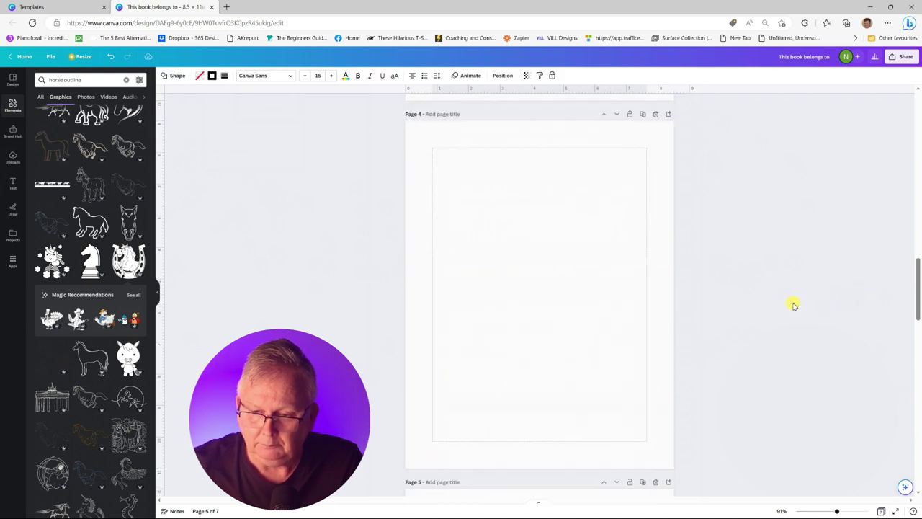
{"action": "scroll", "coordinate": [793, 306], "scroll_direction": "up", "scroll_amount": 5}
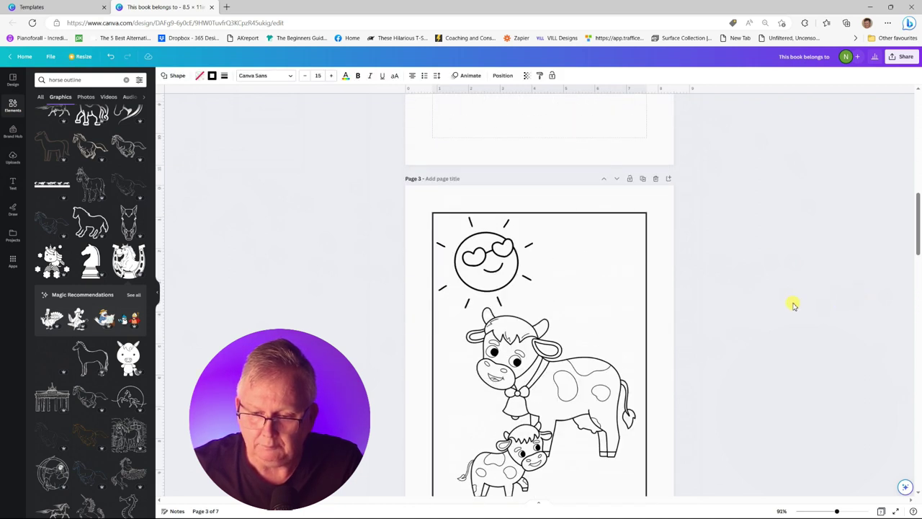
{"action": "scroll", "coordinate": [793, 305], "scroll_direction": "down", "scroll_amount": 12}
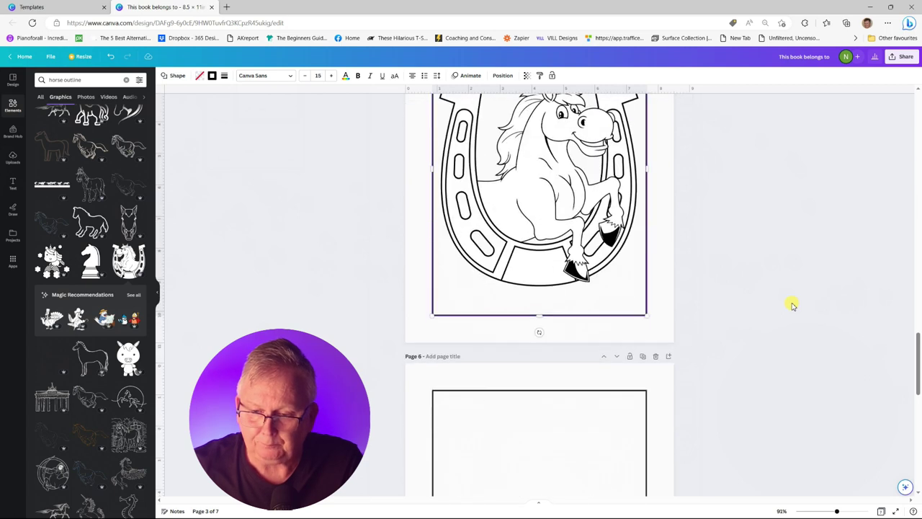
{"action": "left_click", "coordinate": [792, 307]}
{"action": "scroll", "coordinate": [793, 306], "scroll_direction": "up", "scroll_amount": 2}
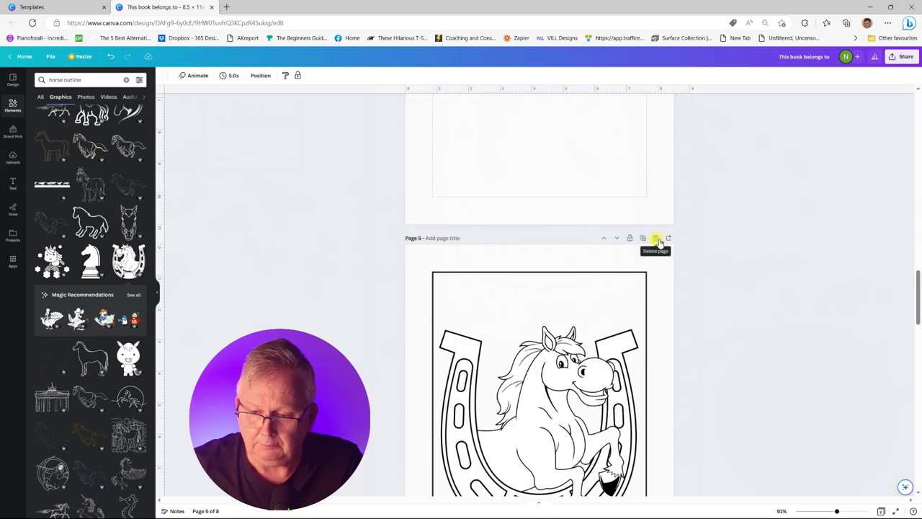
{"action": "scroll", "coordinate": [682, 278], "scroll_direction": "down", "scroll_amount": 2}
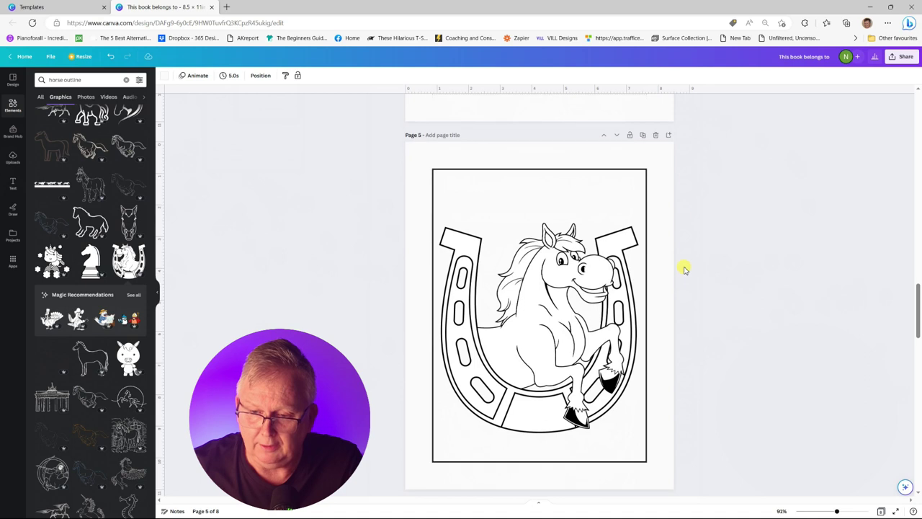
{"action": "left_click", "coordinate": [668, 136]}
{"action": "scroll", "coordinate": [684, 263], "scroll_direction": "down", "scroll_amount": 1}
{"action": "scroll", "coordinate": [684, 263], "scroll_direction": "down", "scroll_amount": 2}
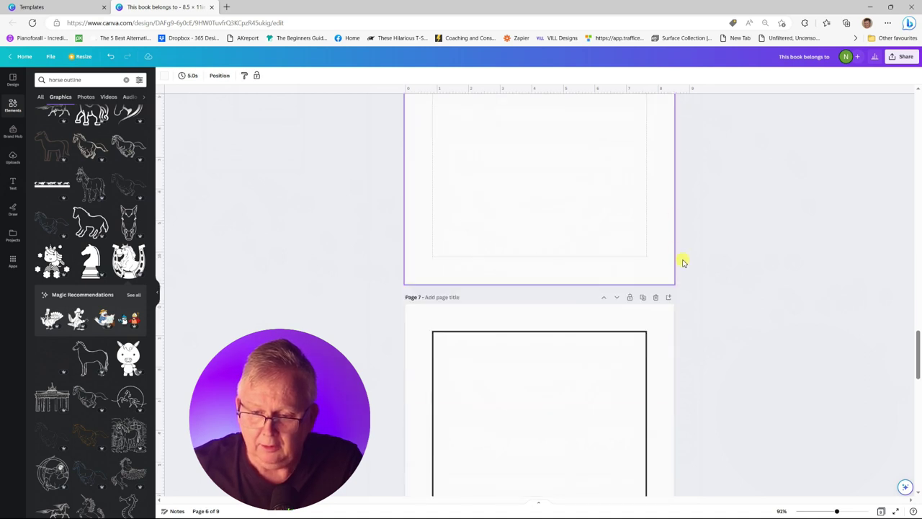
{"action": "scroll", "coordinate": [684, 263], "scroll_direction": "up", "scroll_amount": 5}
{"action": "scroll", "coordinate": [684, 263], "scroll_direction": "down", "scroll_amount": 10}
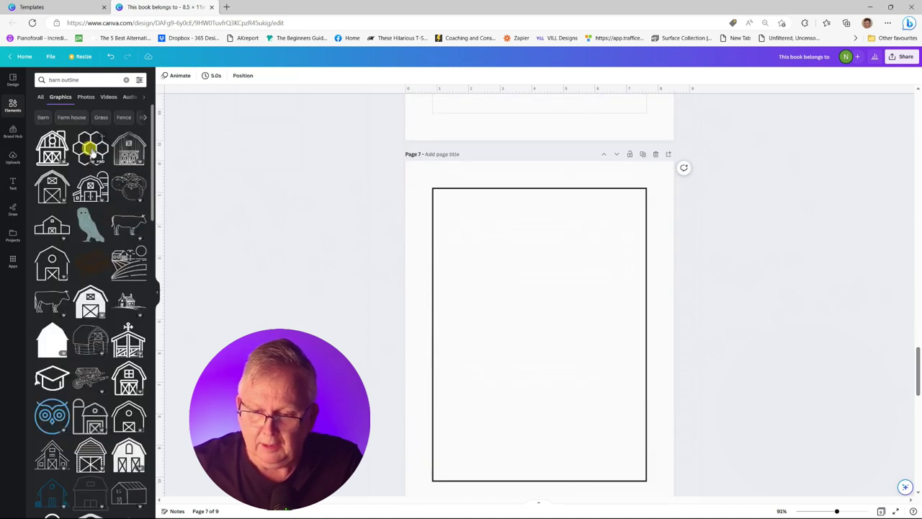
Add a barn outline to page 7, enlarged to about 5.5 by 5.2 and centred near the top
{"action": "left_click", "coordinate": [92, 151]}
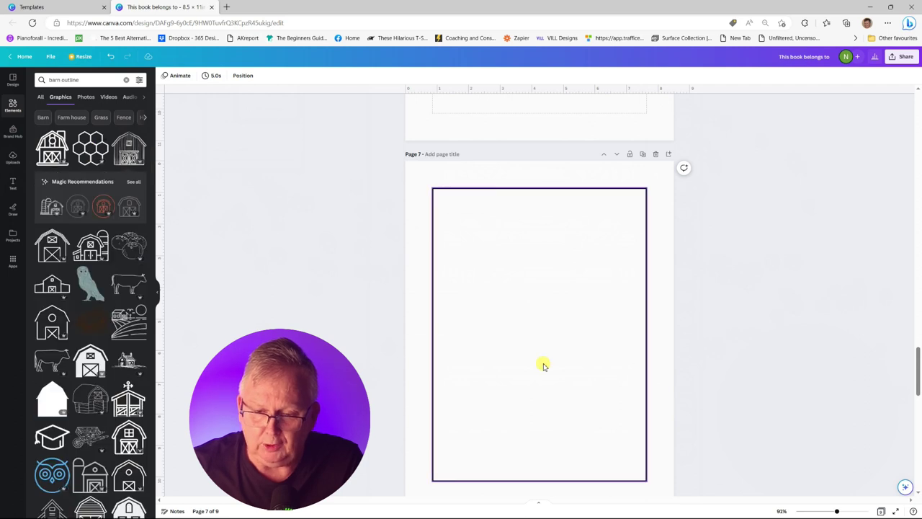
{"action": "left_click", "coordinate": [56, 250]}
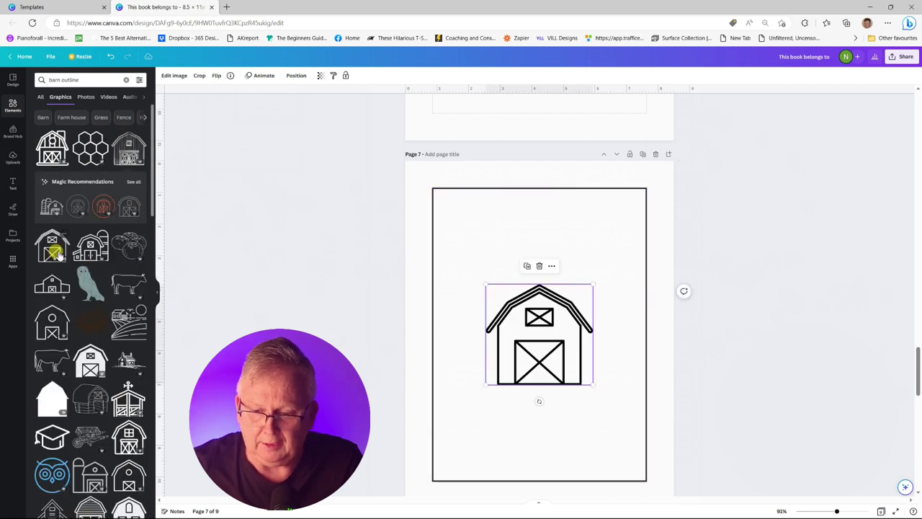
{"action": "left_click_drag", "start_coordinate": [581, 333], "coordinate": [558, 239]}
{"action": "left_click_drag", "start_coordinate": [488, 309], "coordinate": [444, 347]}
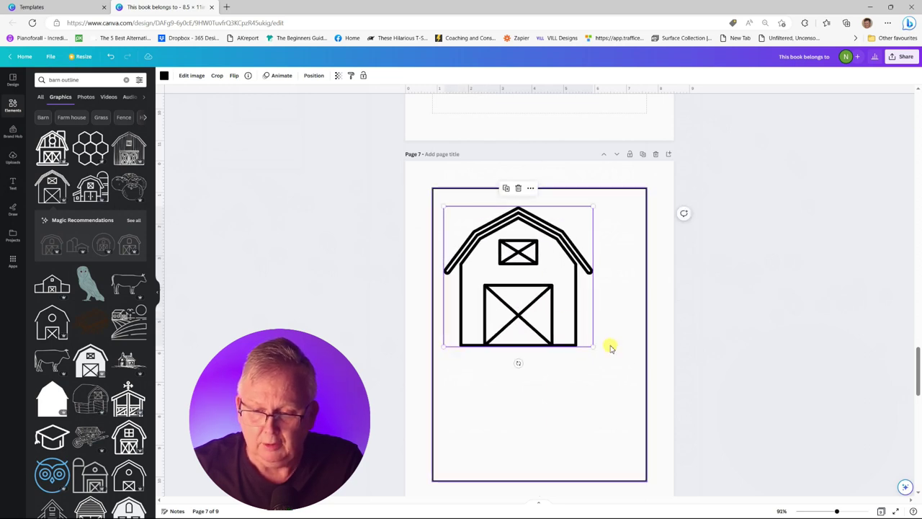
{"action": "left_click_drag", "start_coordinate": [594, 346], "coordinate": [619, 353]}
{"action": "left_click_drag", "start_coordinate": [556, 320], "coordinate": [559, 315]}
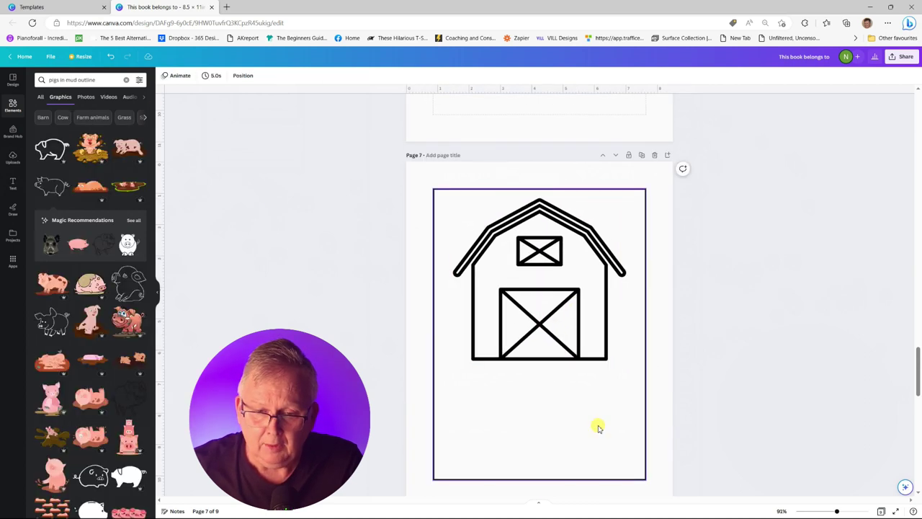
Add an outline pig below the barn, enlarged and aligned with it
{"action": "left_click", "coordinate": [43, 184]}
{"action": "left_click_drag", "start_coordinate": [529, 324], "coordinate": [528, 393]}
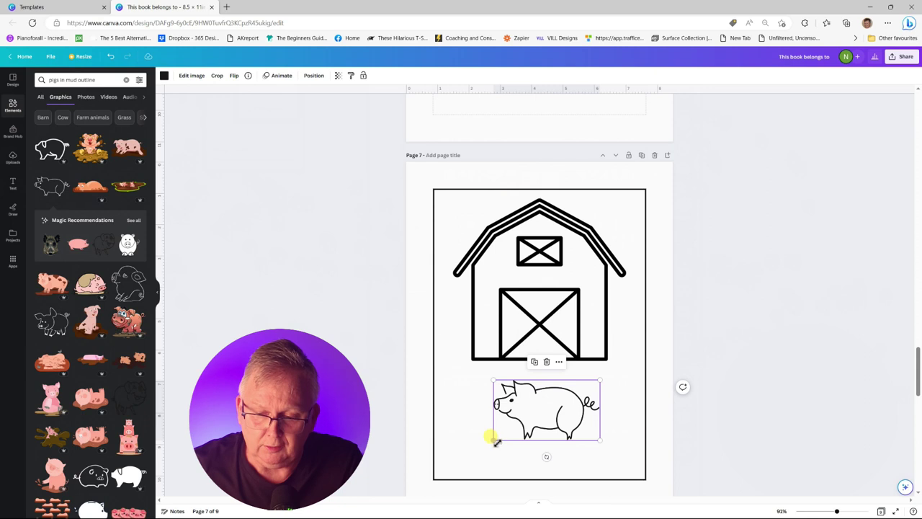
{"action": "left_click_drag", "start_coordinate": [493, 438], "coordinate": [449, 483]}
{"action": "left_click_drag", "start_coordinate": [506, 437], "coordinate": [527, 433]}
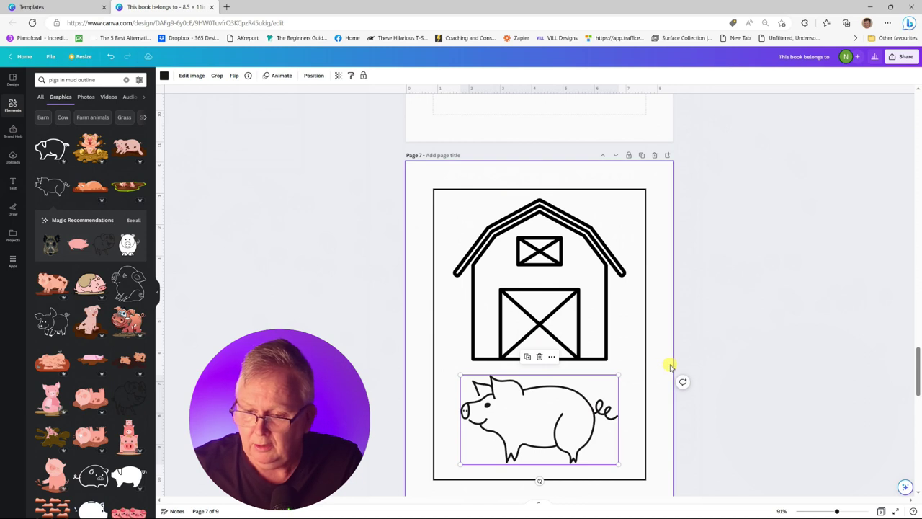
{"action": "left_click", "coordinate": [667, 367]}
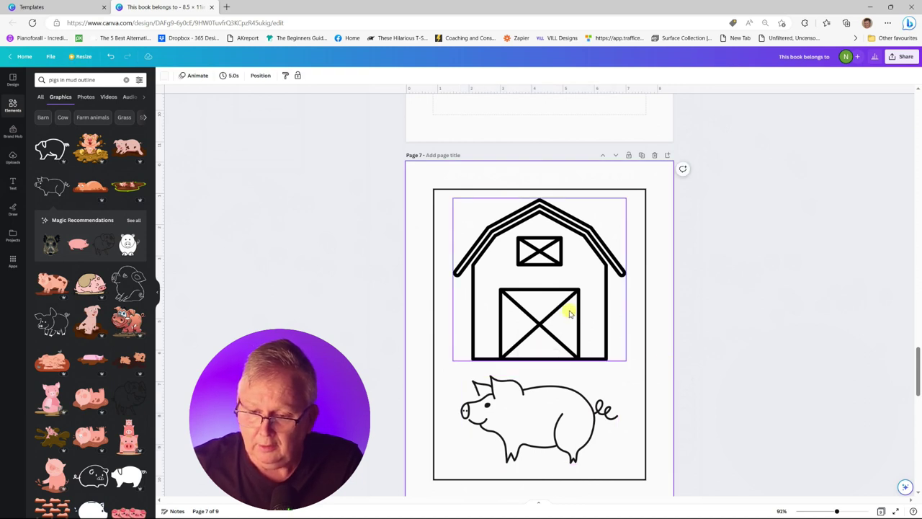
{"action": "scroll", "coordinate": [570, 314], "scroll_direction": "up", "scroll_amount": 9}
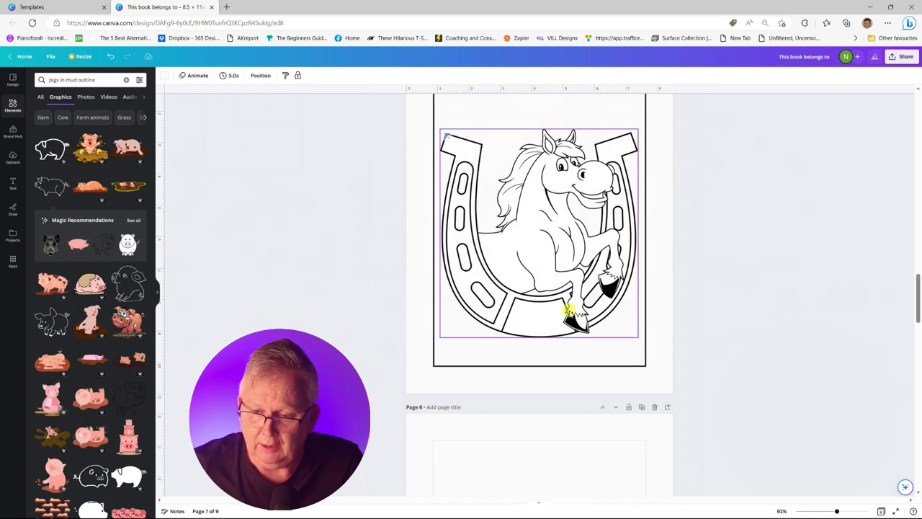
{"action": "scroll", "coordinate": [570, 314], "scroll_direction": "up", "scroll_amount": 8}
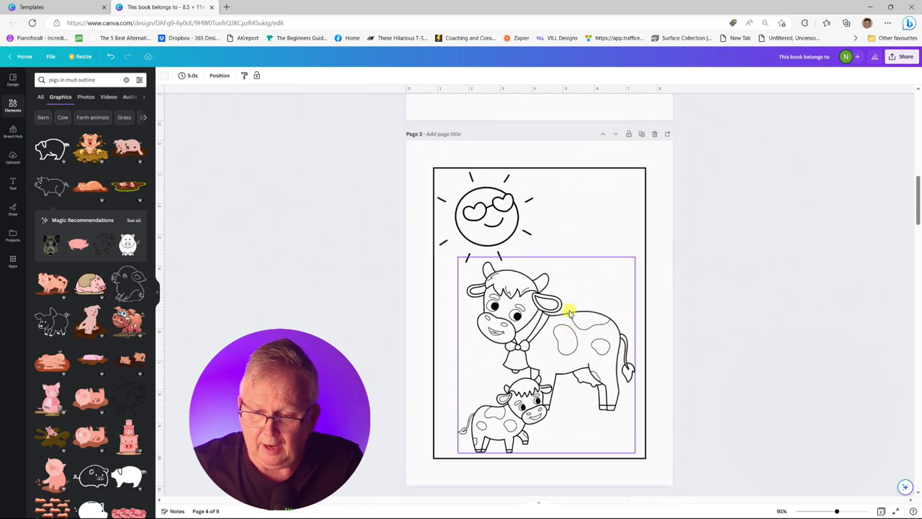
{"action": "scroll", "coordinate": [570, 313], "scroll_direction": "up", "scroll_amount": 8}
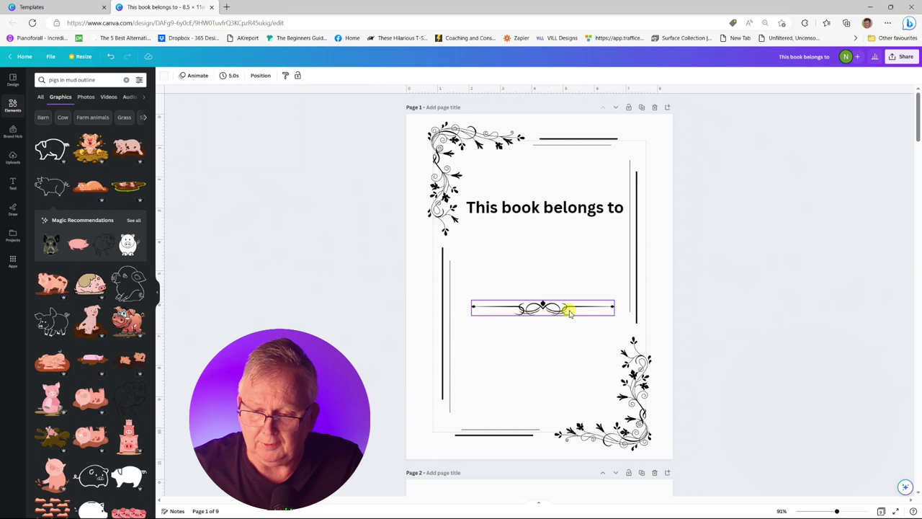
{"action": "scroll", "coordinate": [569, 312], "scroll_direction": "down", "scroll_amount": 8}
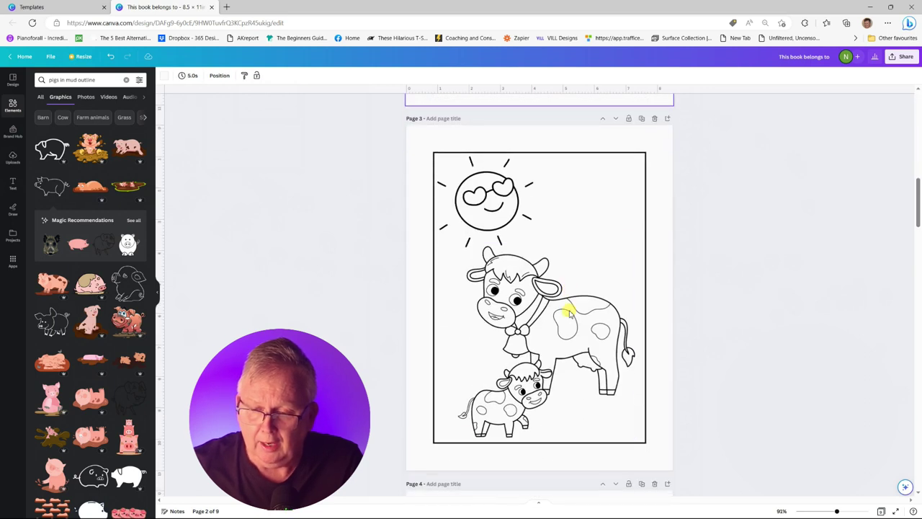
{"action": "scroll", "coordinate": [570, 312], "scroll_direction": "down", "scroll_amount": 9}
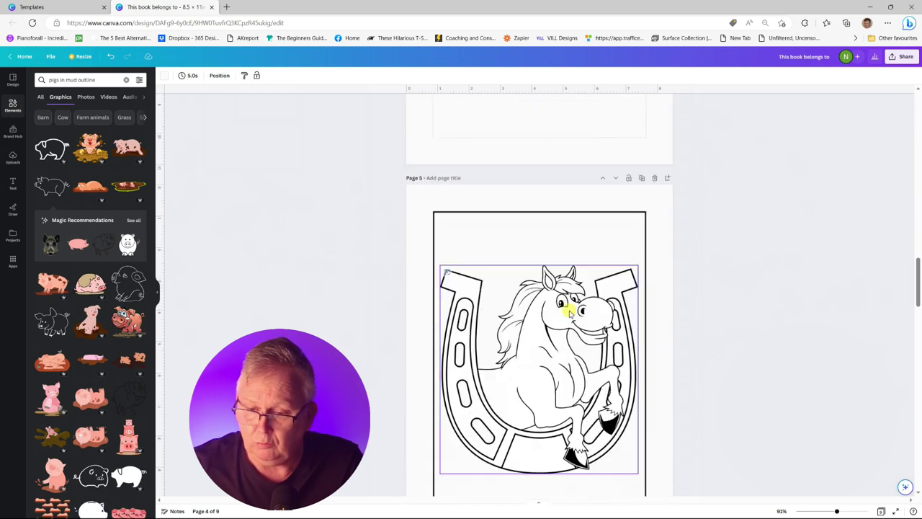
{"action": "scroll", "coordinate": [569, 312], "scroll_direction": "down", "scroll_amount": 9}
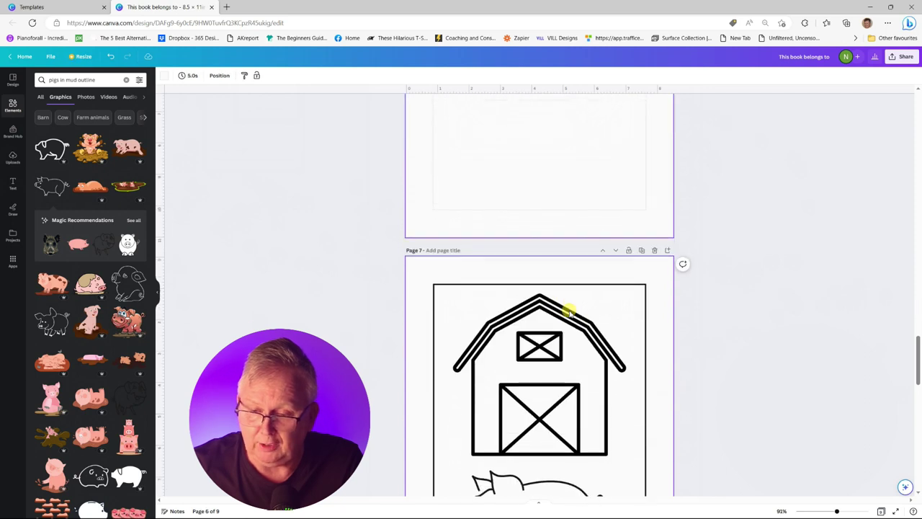
{"action": "scroll", "coordinate": [569, 312], "scroll_direction": "down", "scroll_amount": 3}
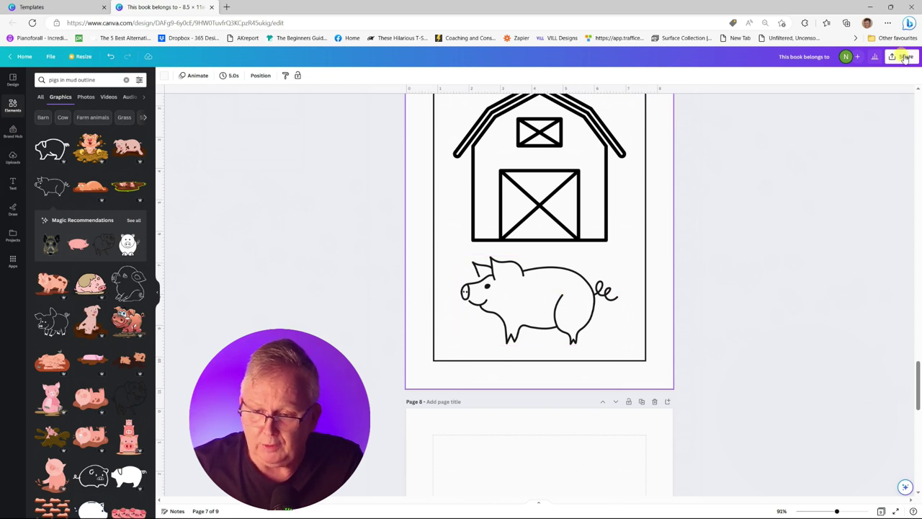
Download all 9 coloring book pages as a PDF Print file
{"action": "left_click", "coordinate": [905, 58]}
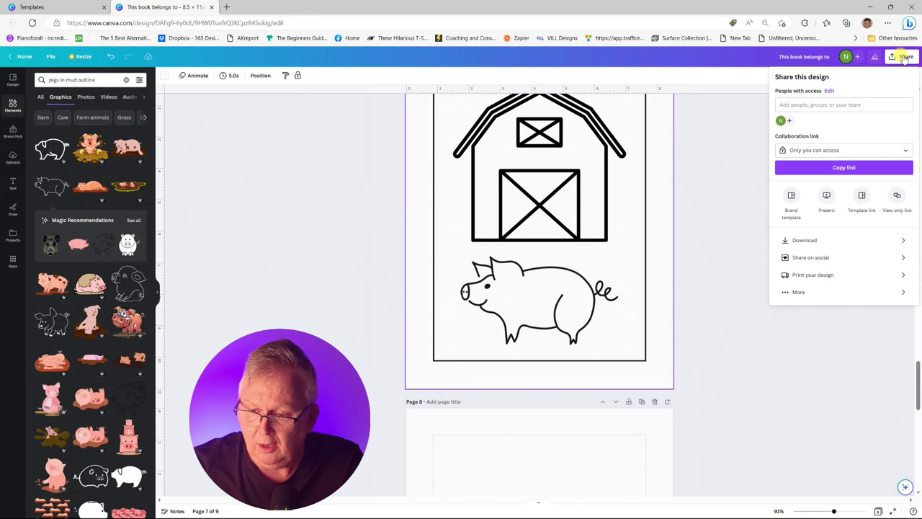
{"action": "left_click", "coordinate": [804, 241]}
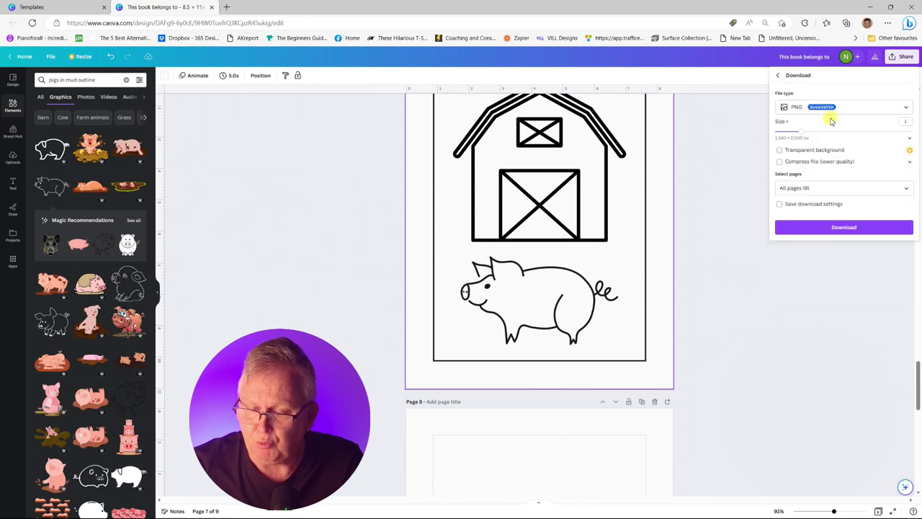
{"action": "left_click", "coordinate": [850, 108]}
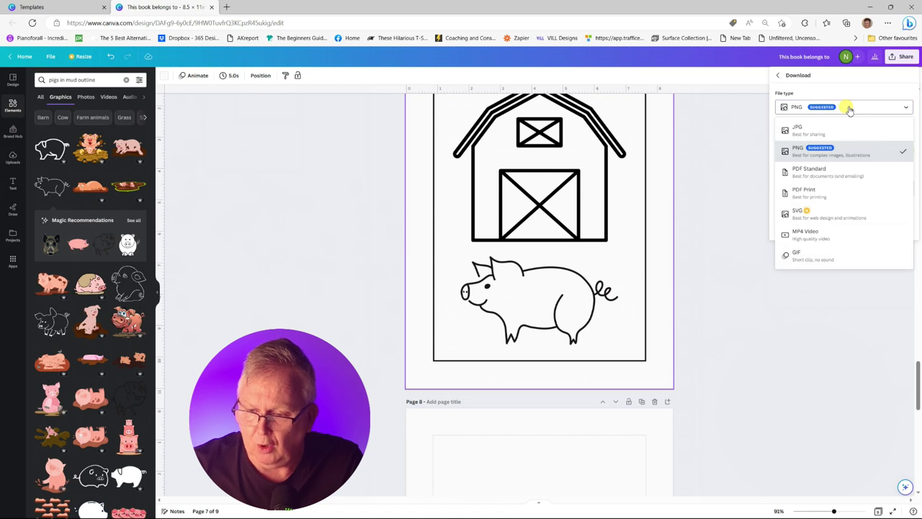
{"action": "left_click", "coordinate": [807, 190]}
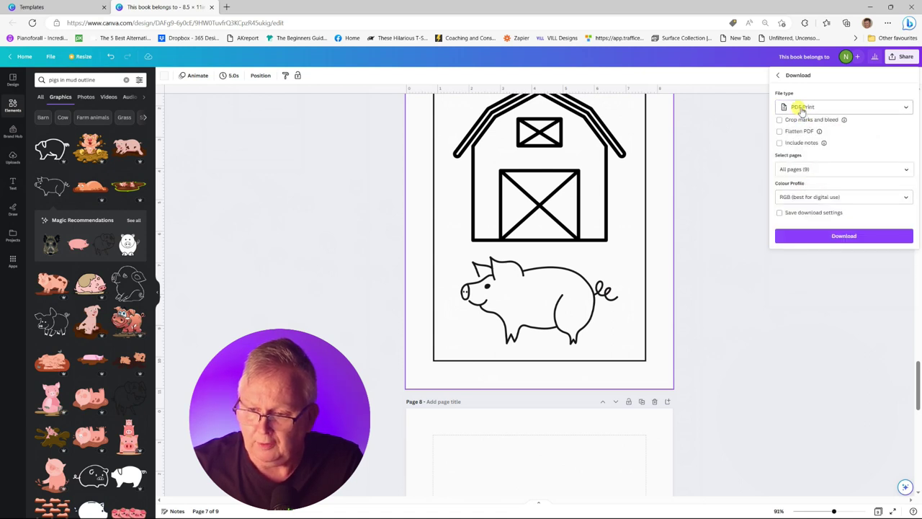
{"action": "left_click", "coordinate": [840, 236]}
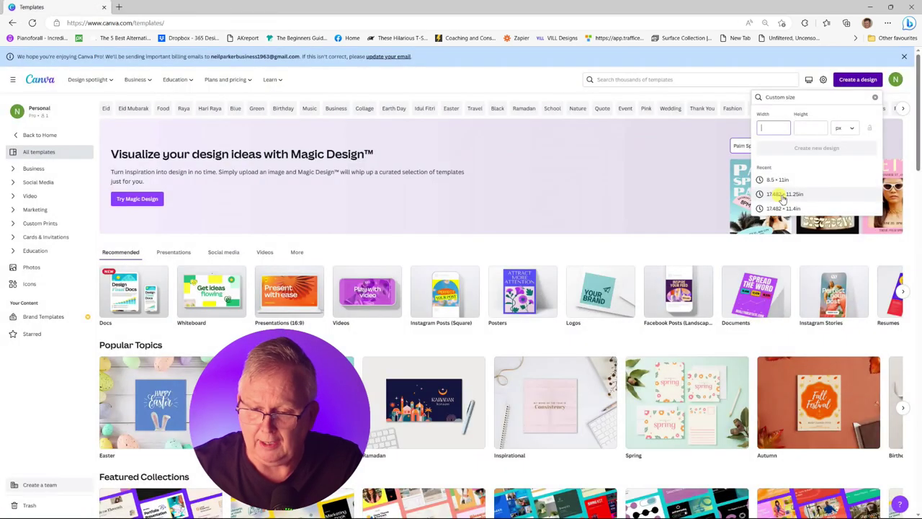
Create a 17.482 × 11.25 in design and place the uploaded KDP cover template on it
{"action": "left_click", "coordinate": [782, 195]}
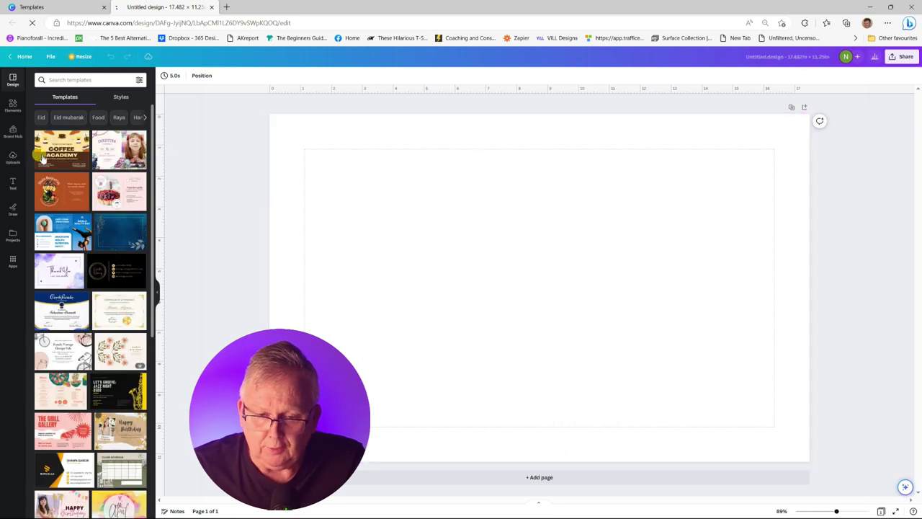
{"action": "left_click", "coordinate": [14, 156]}
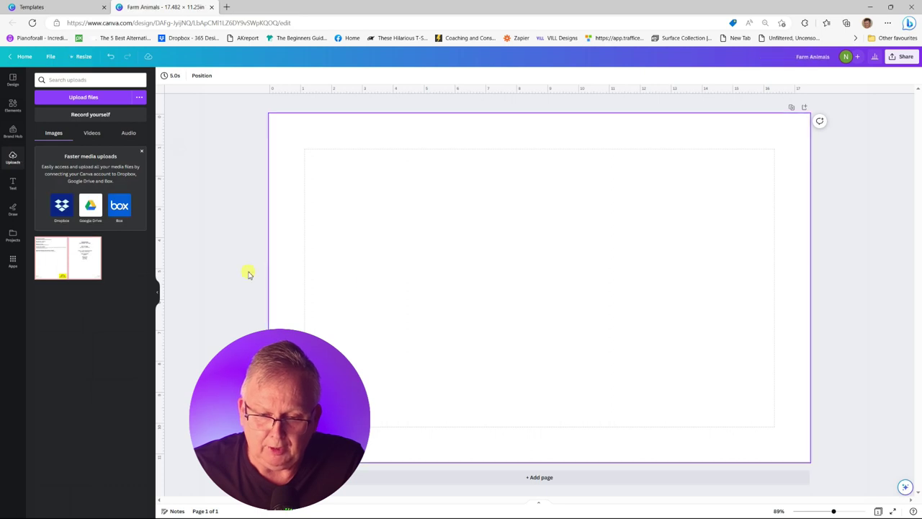
{"action": "left_click_drag", "start_coordinate": [55, 262], "coordinate": [282, 251]}
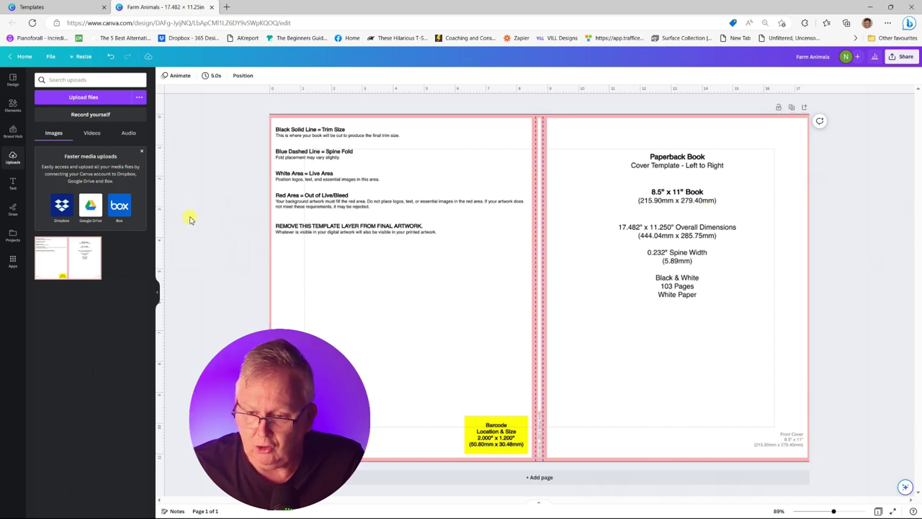
{"action": "left_click", "coordinate": [13, 105]}
Search Elements graphics for 'farm animals' and add the watercolour farm-animal frame
{"action": "left_click", "coordinate": [84, 76]}
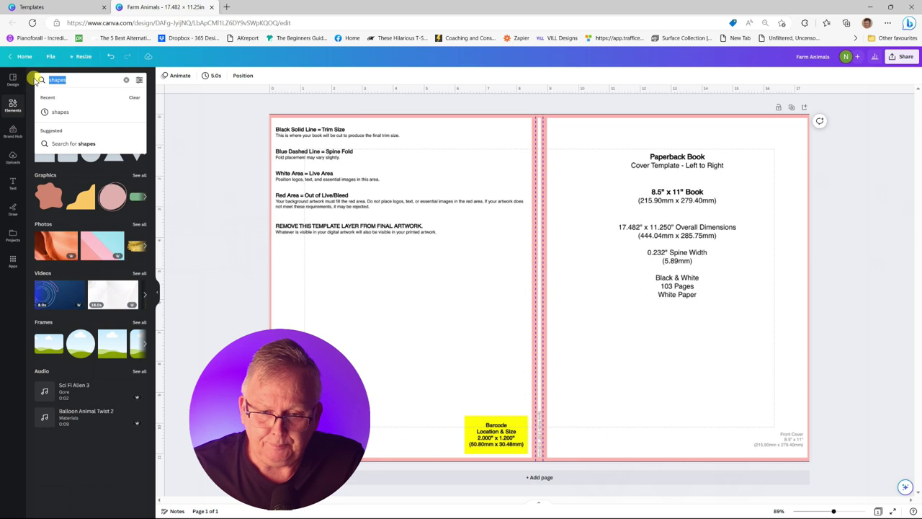
{"action": "type", "text": "farm anim"}
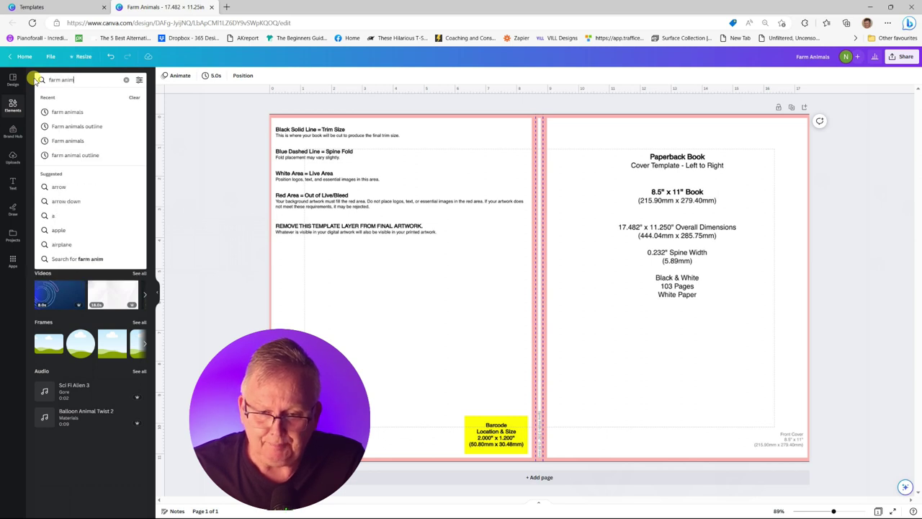
{"action": "type", "text": "als"}
{"action": "key", "text": "Return"}
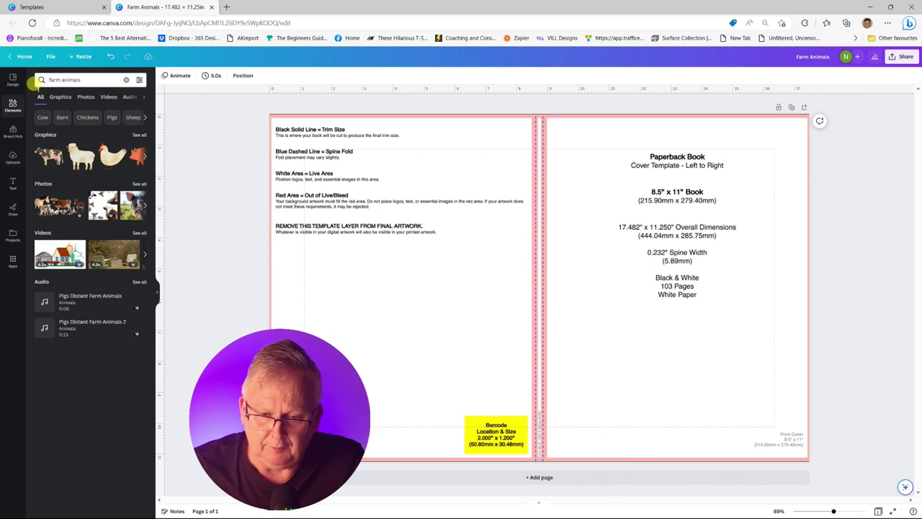
{"action": "left_click", "coordinate": [65, 100]}
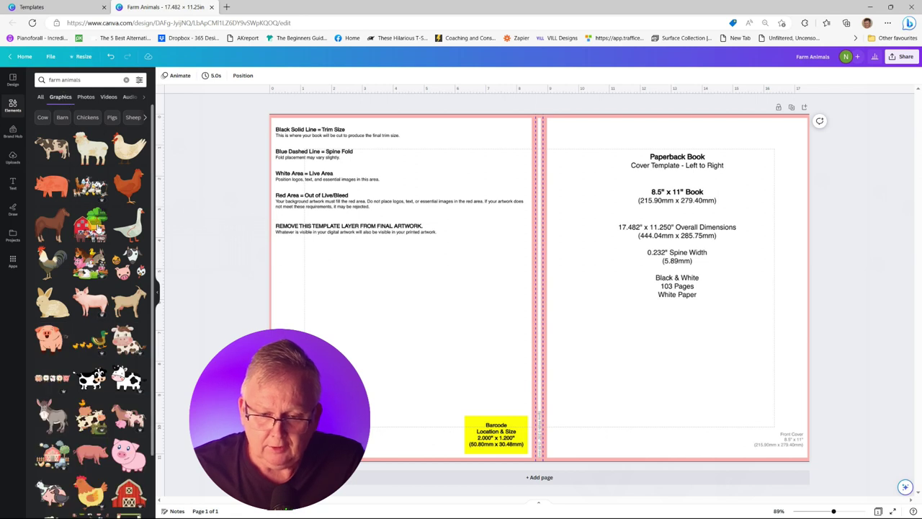
{"action": "scroll", "coordinate": [96, 227], "scroll_direction": "down", "scroll_amount": 5}
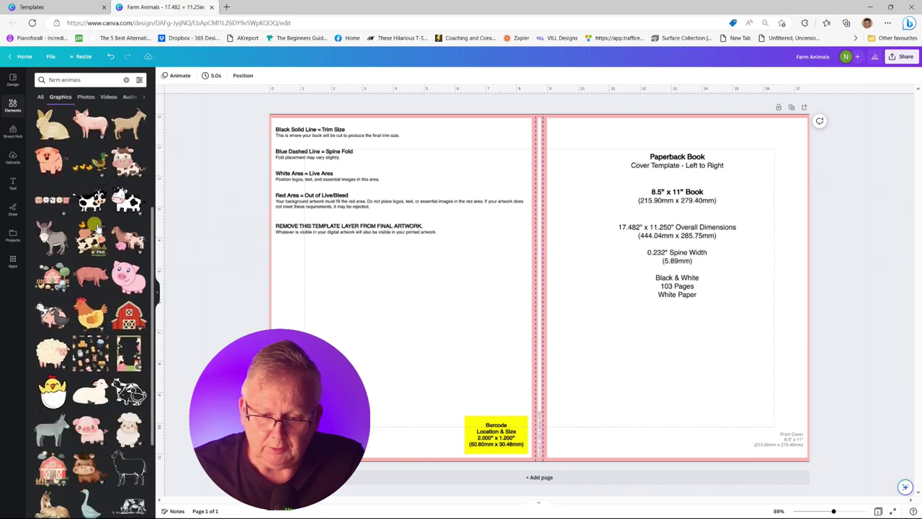
{"action": "scroll", "coordinate": [96, 227], "scroll_direction": "down", "scroll_amount": 3}
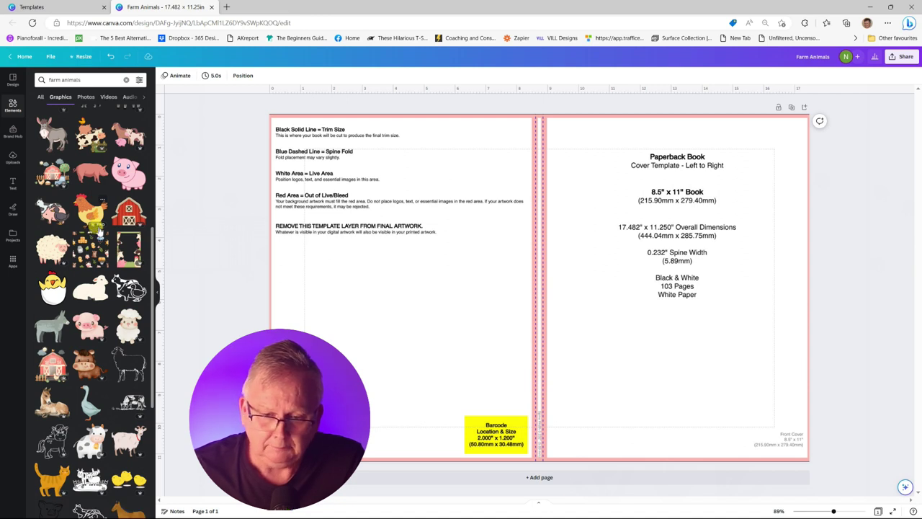
{"action": "left_click", "coordinate": [131, 252]}
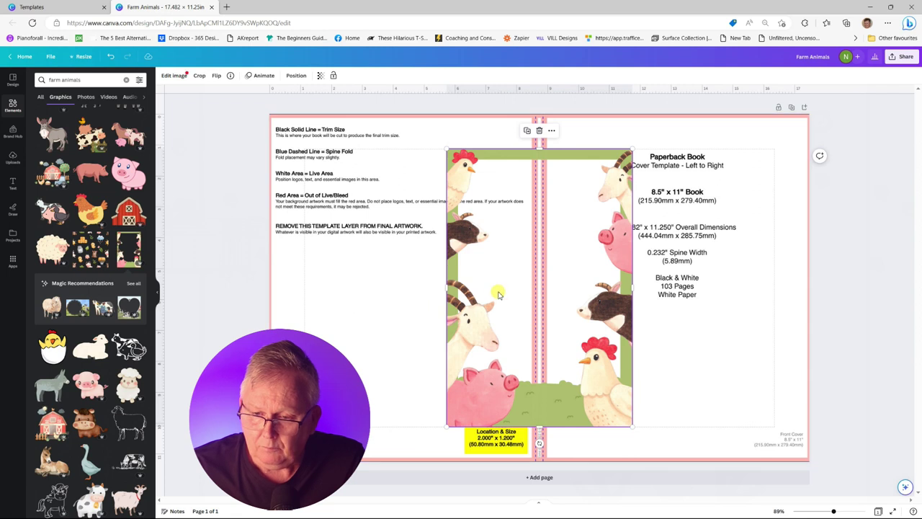
Resize the frame to fill the front cover from the spine fold to the right bleed
{"action": "left_click_drag", "start_coordinate": [498, 294], "coordinate": [670, 253]}
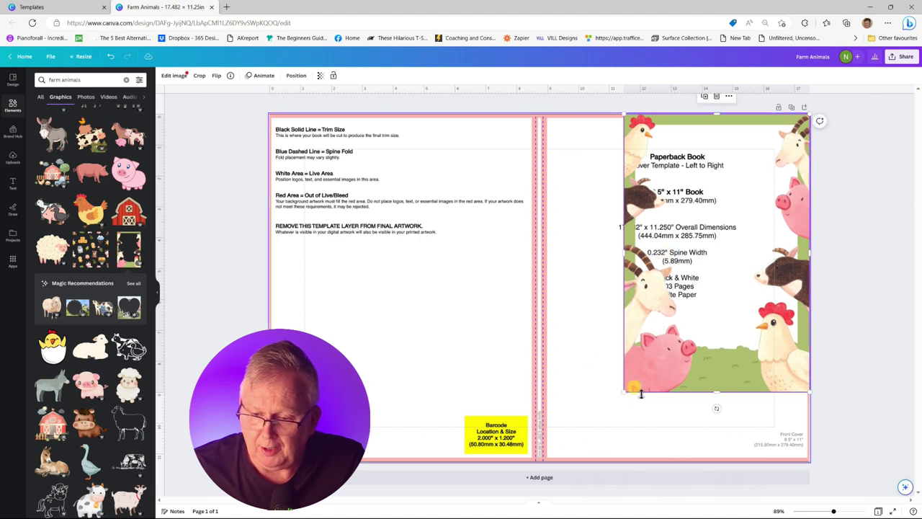
{"action": "left_click_drag", "start_coordinate": [626, 393], "coordinate": [581, 406]}
{"action": "left_click_drag", "start_coordinate": [674, 364], "coordinate": [644, 360]}
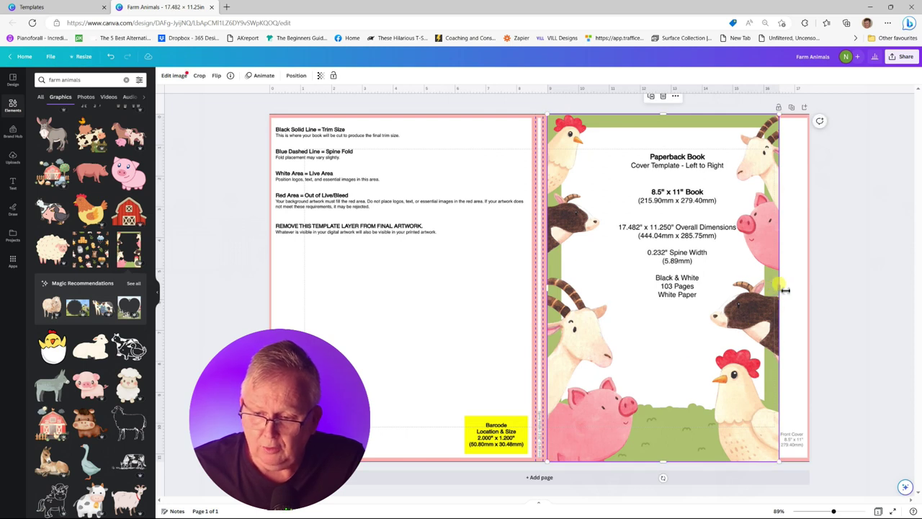
{"action": "mouse_move", "coordinate": [786, 291]}
{"action": "left_mouse_down"}
{"action": "mouse_move", "coordinate": [812, 292]}
{"action": "mouse_move", "coordinate": [768, 293]}
{"action": "left_mouse_up"}
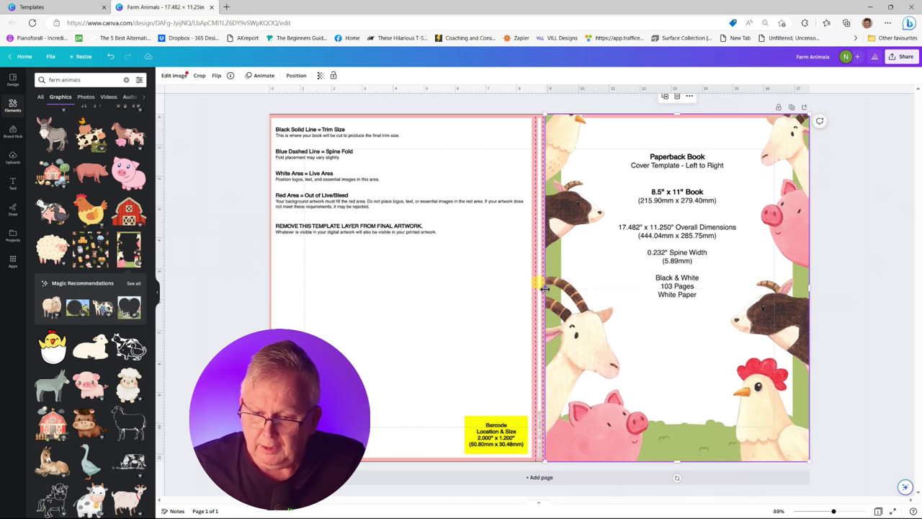
{"action": "left_click_drag", "start_coordinate": [543, 287], "coordinate": [541, 286]}
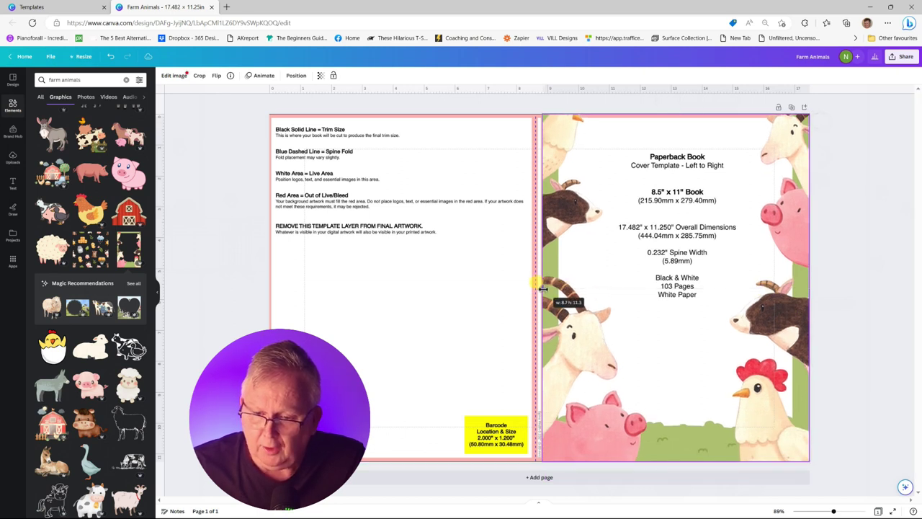
{"action": "left_click", "coordinate": [838, 363]}
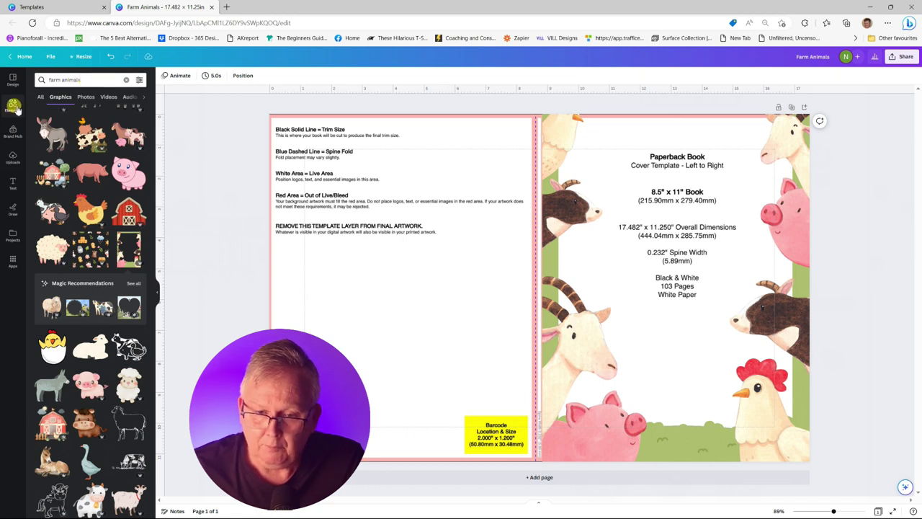
Search 'shapes' and place a square enlarged over the back cover
{"action": "left_click", "coordinate": [127, 80]}
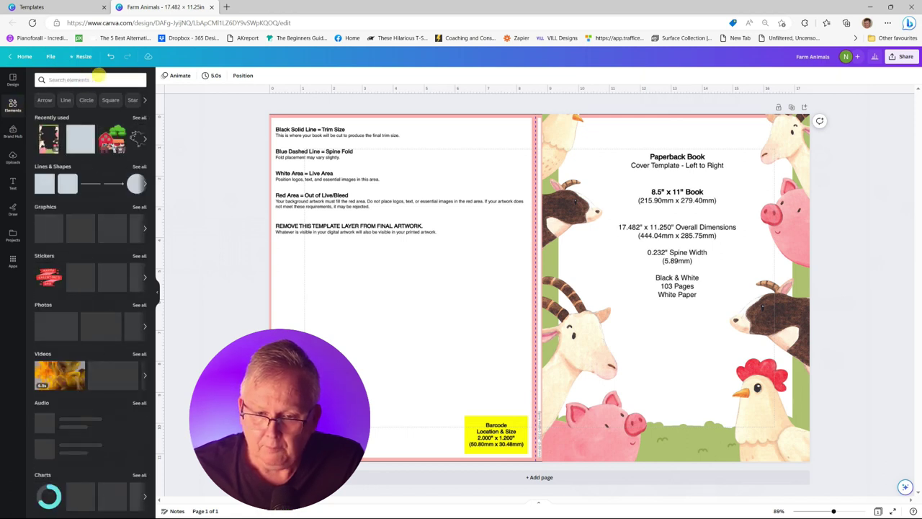
{"action": "left_click", "coordinate": [52, 78]}
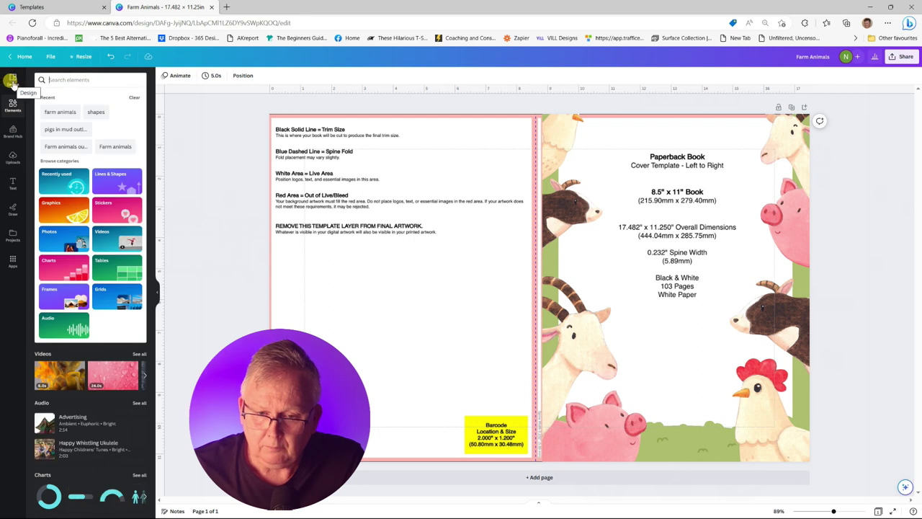
{"action": "type", "text": "shapes"}
{"action": "key", "text": "Return"}
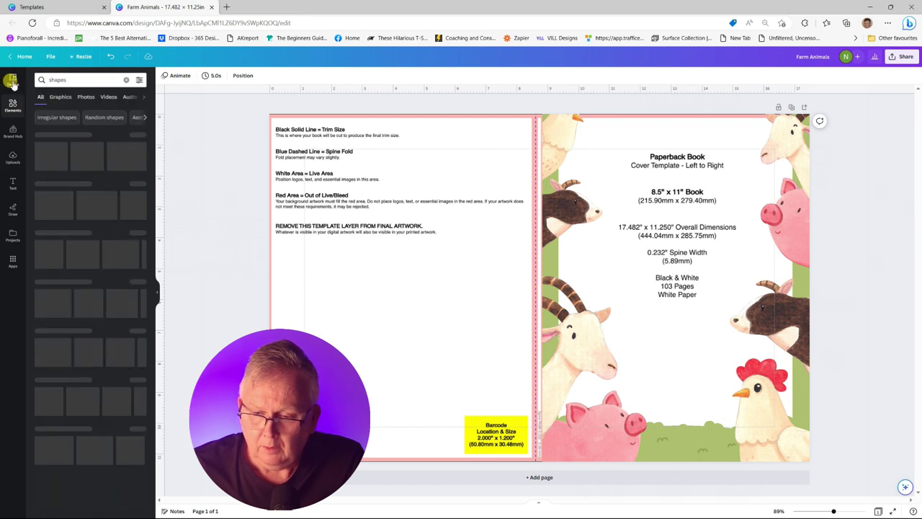
{"action": "left_click_drag", "start_coordinate": [44, 152], "coordinate": [267, 114]}
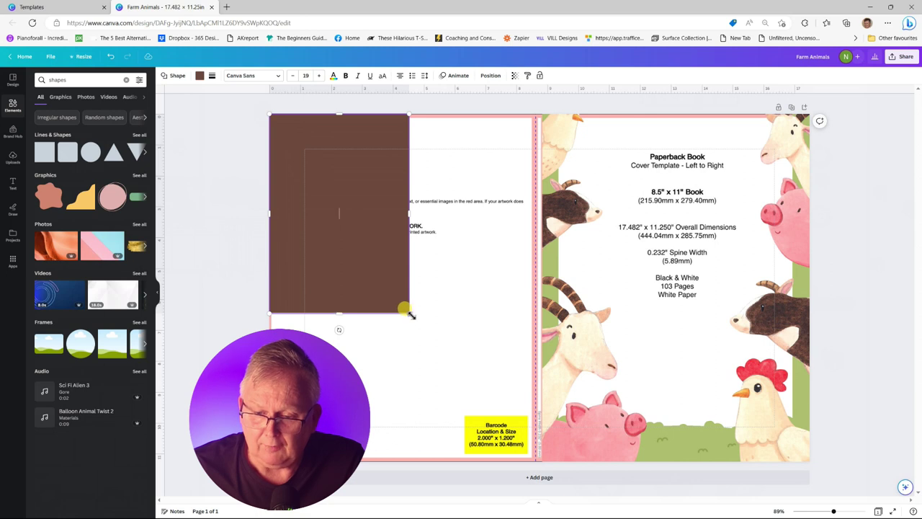
{"action": "left_click_drag", "start_coordinate": [407, 312], "coordinate": [540, 466]}
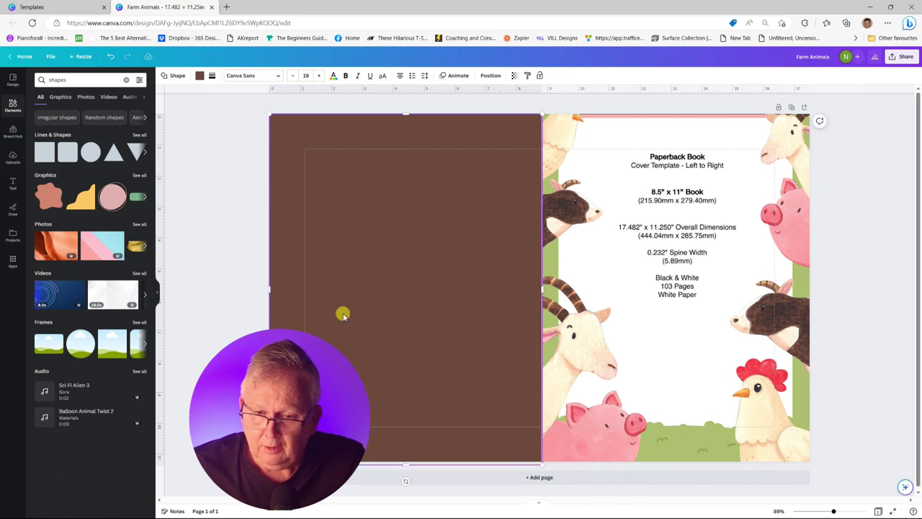
Fill the rectangle with solid olive green
{"action": "left_click", "coordinate": [201, 77]}
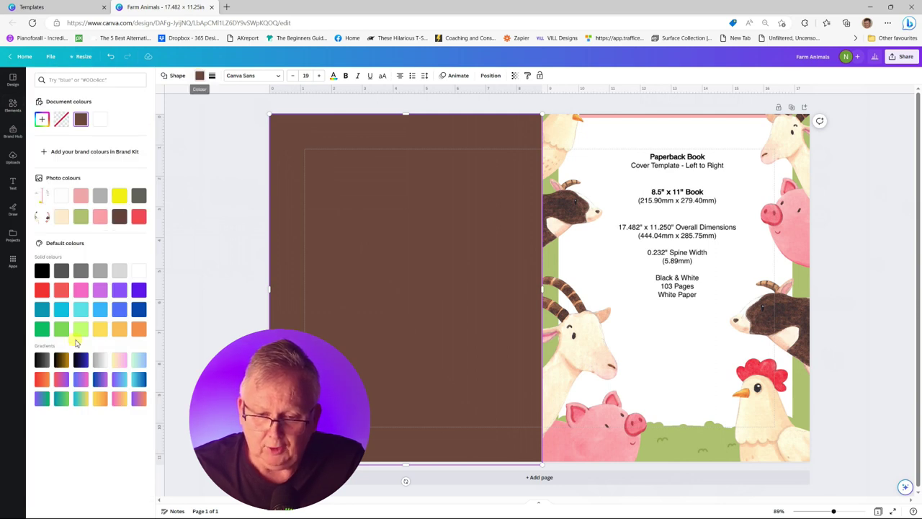
{"action": "left_click", "coordinate": [61, 399]}
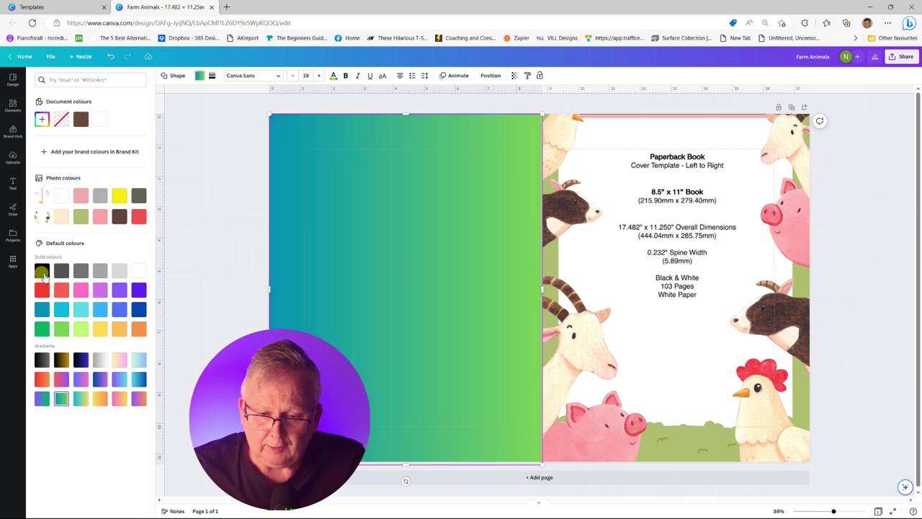
{"action": "left_click", "coordinate": [81, 218]}
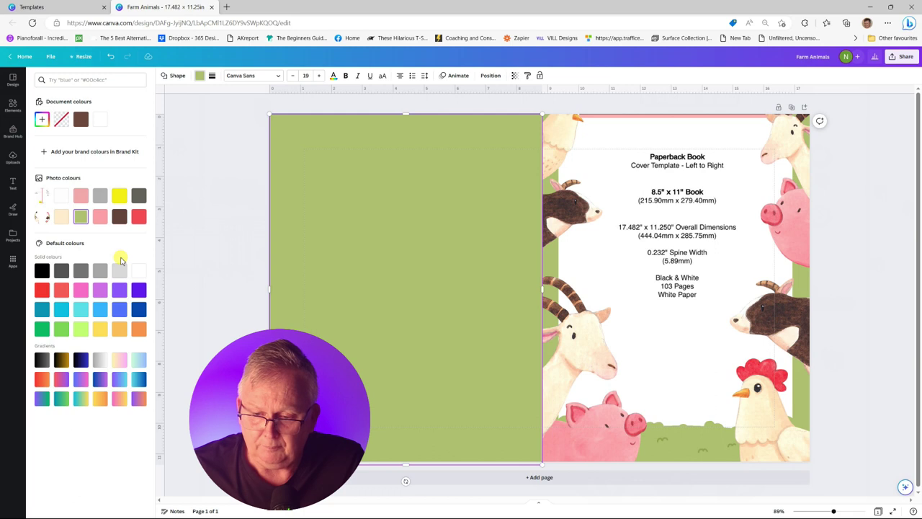
{"action": "key", "text": "Escape"}
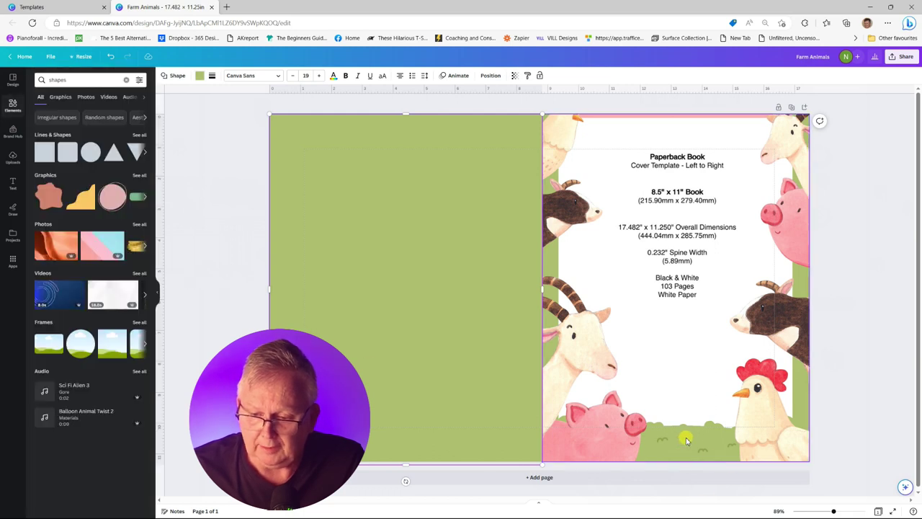
{"action": "left_click", "coordinate": [890, 384]}
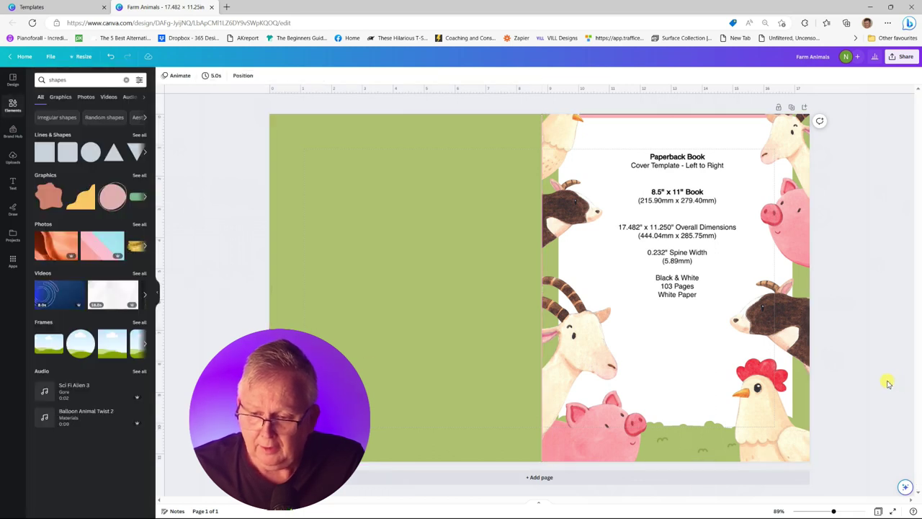
Align the farm-animal image's right edge with the bleed
{"action": "left_click", "coordinate": [474, 353]}
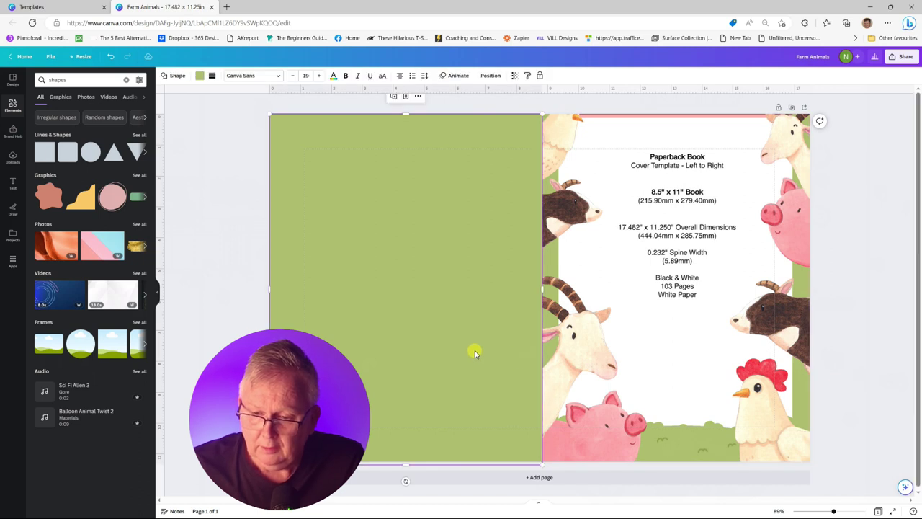
{"action": "left_click", "coordinate": [573, 250]}
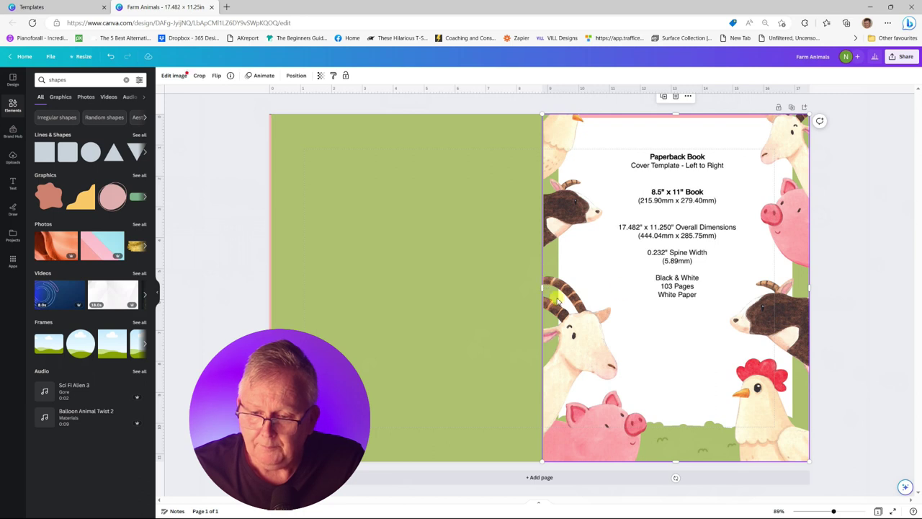
{"action": "left_click_drag", "start_coordinate": [566, 302], "coordinate": [563, 301]}
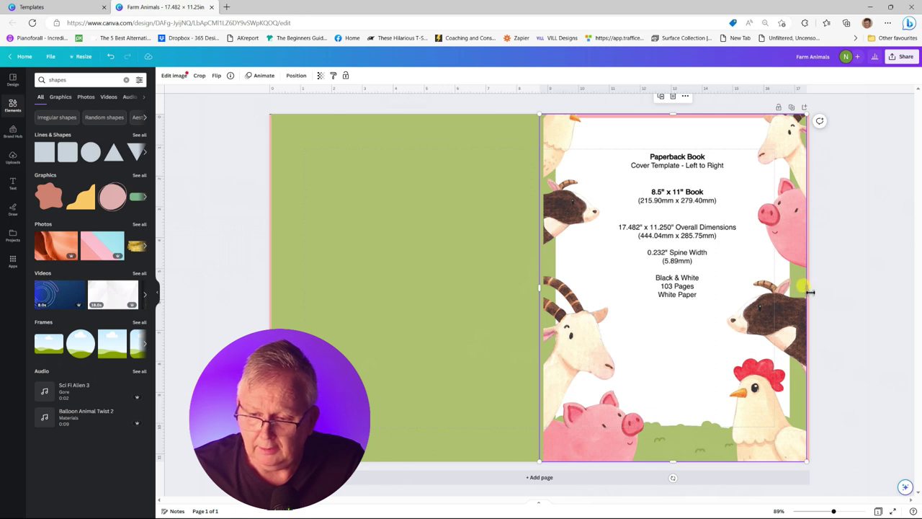
{"action": "left_click_drag", "start_coordinate": [811, 292], "coordinate": [860, 290]}
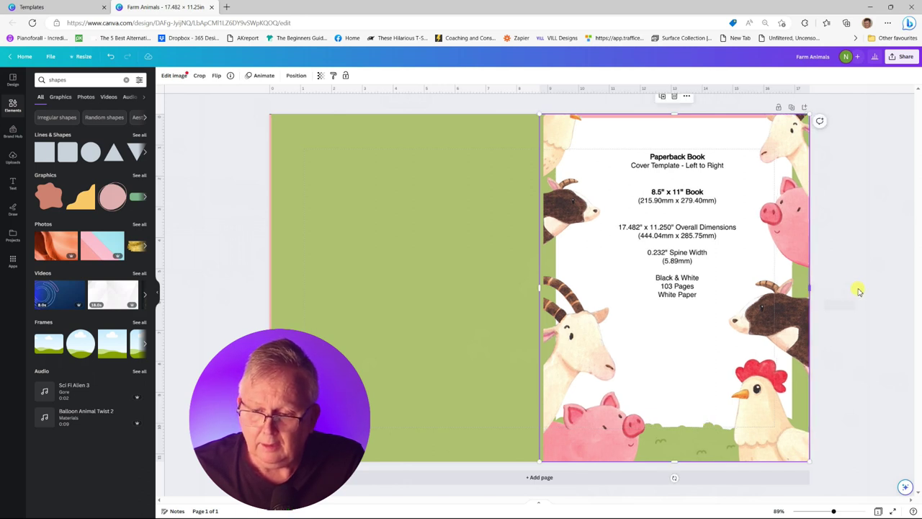
{"action": "left_click", "coordinate": [858, 291]}
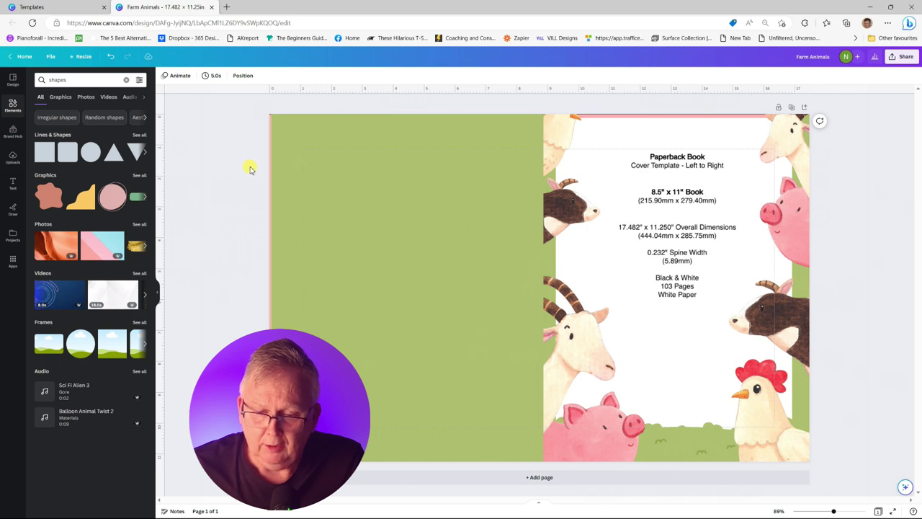
Stretch the green rectangle out to the left bleed
{"action": "left_click", "coordinate": [302, 232]}
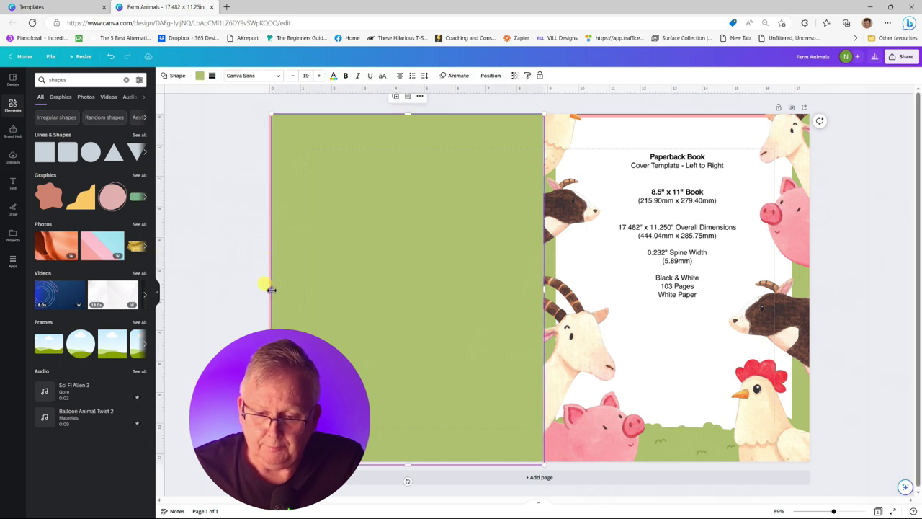
{"action": "left_click_drag", "start_coordinate": [271, 289], "coordinate": [264, 287]}
{"action": "left_click", "coordinate": [235, 260]}
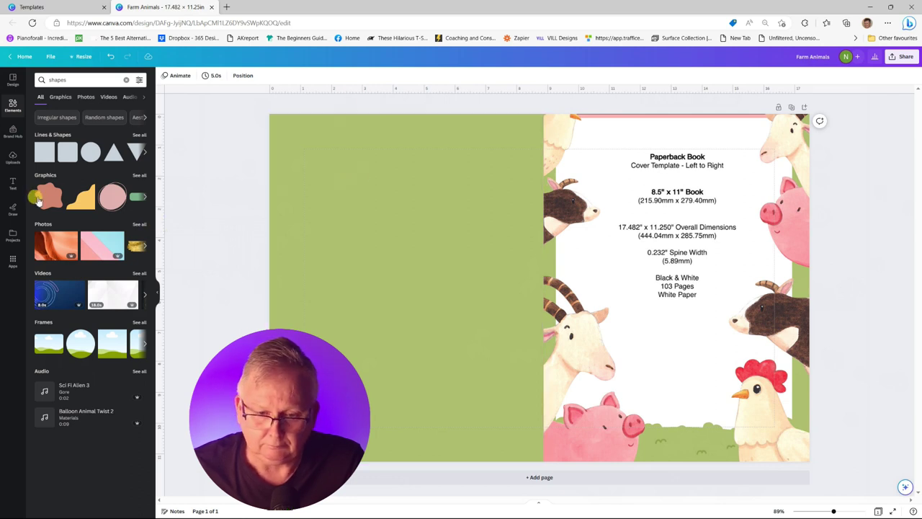
{"action": "left_click", "coordinate": [13, 185]}
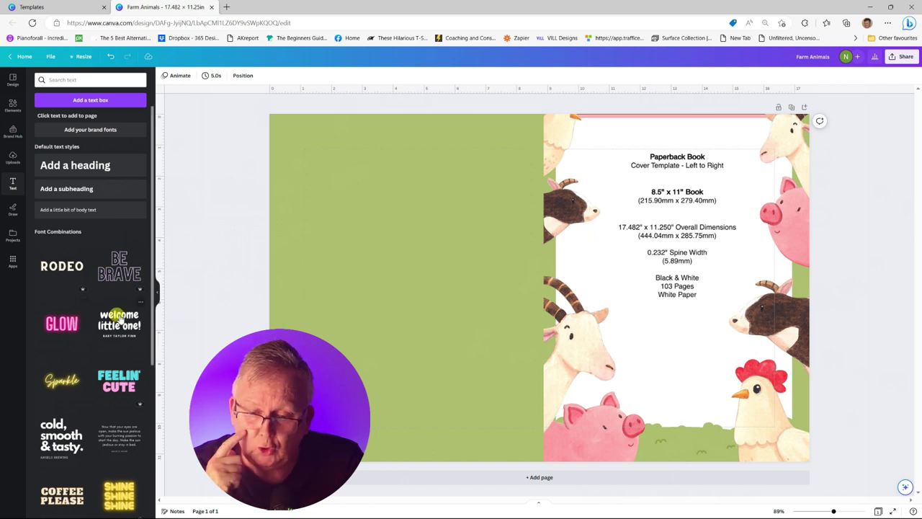
Add the 'welcome little one!' text combination and retitle the heading 'Fun at the farm'
{"action": "left_click", "coordinate": [119, 319]}
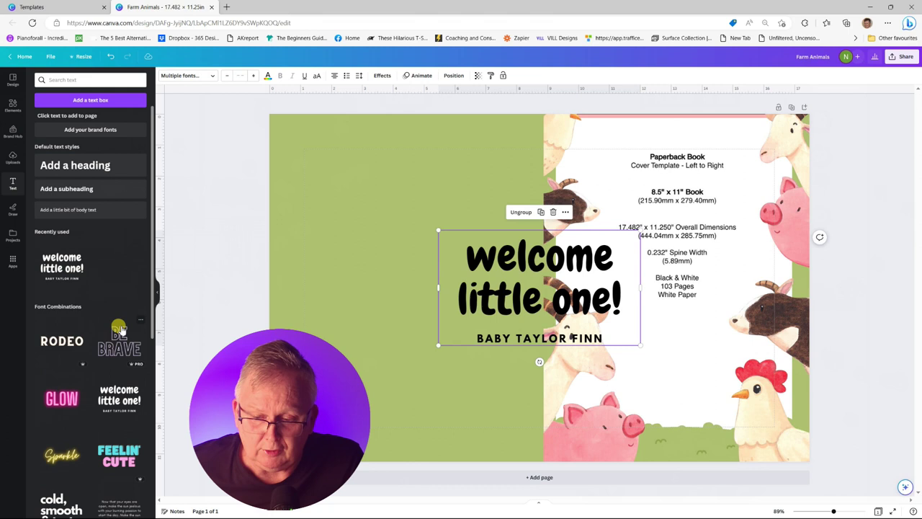
{"action": "left_click_drag", "start_coordinate": [469, 252], "coordinate": [641, 285]}
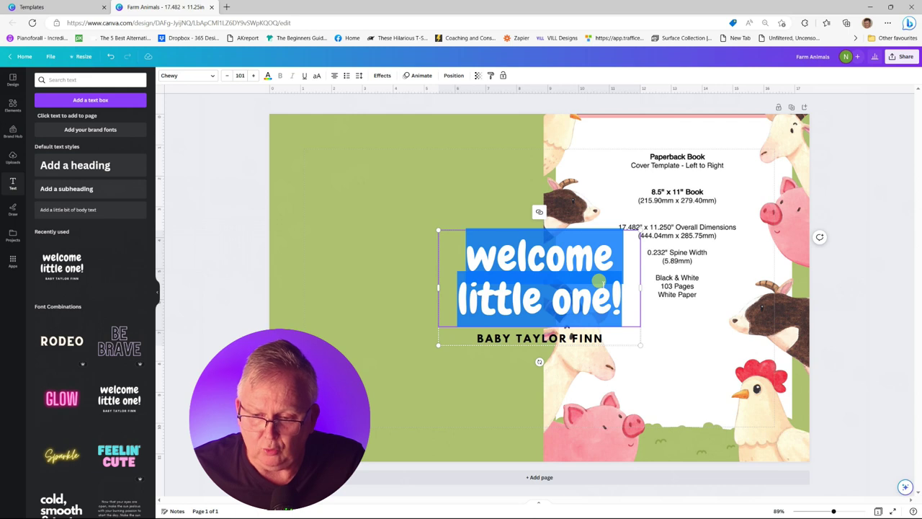
{"action": "type", "text": "Funat"}
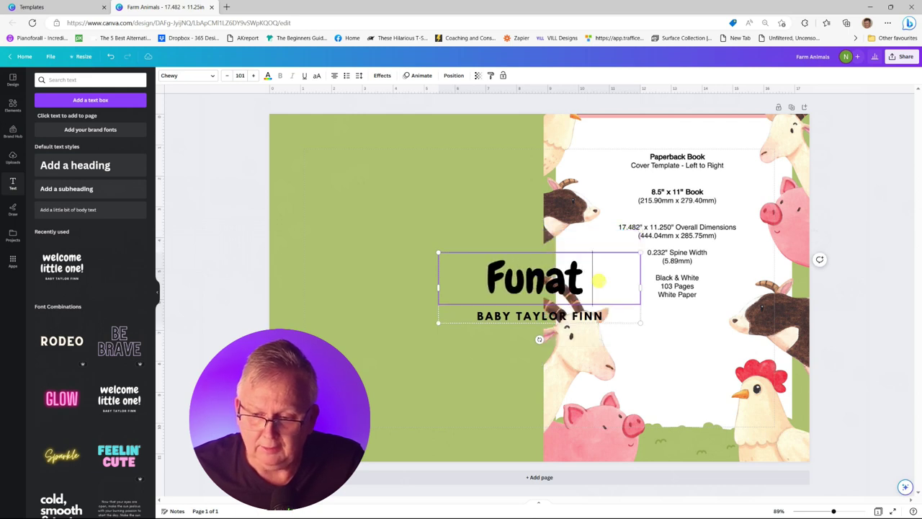
{"action": "key", "text": "BackSpace"}
{"action": "key", "text": "BackSpace"}
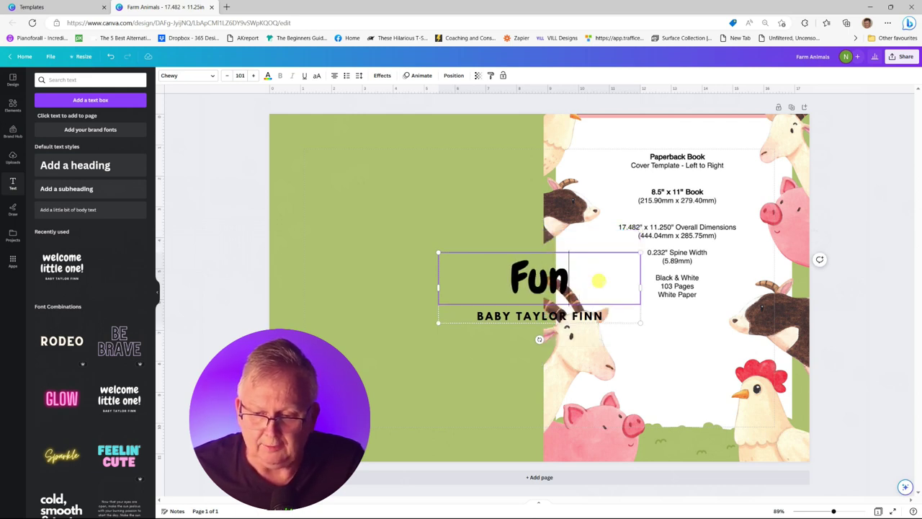
{"action": "type", "text": "at t"}
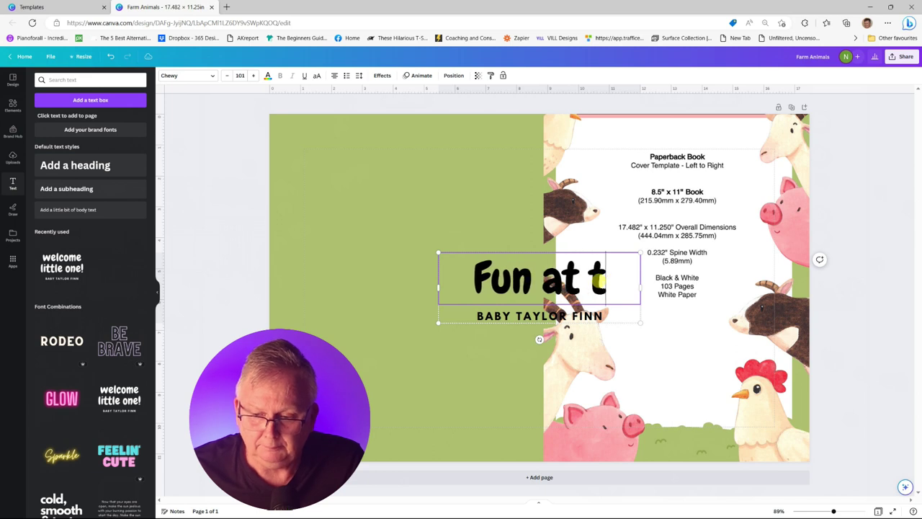
{"action": "type", "text": "he farm"}
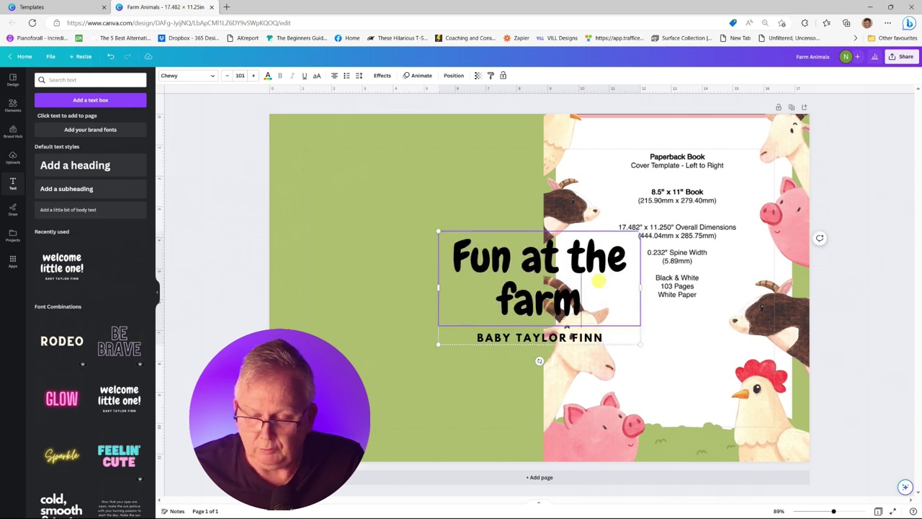
Recolour the 'Fun at the farm' heading light blue
{"action": "left_click_drag", "start_coordinate": [581, 306], "coordinate": [454, 260]}
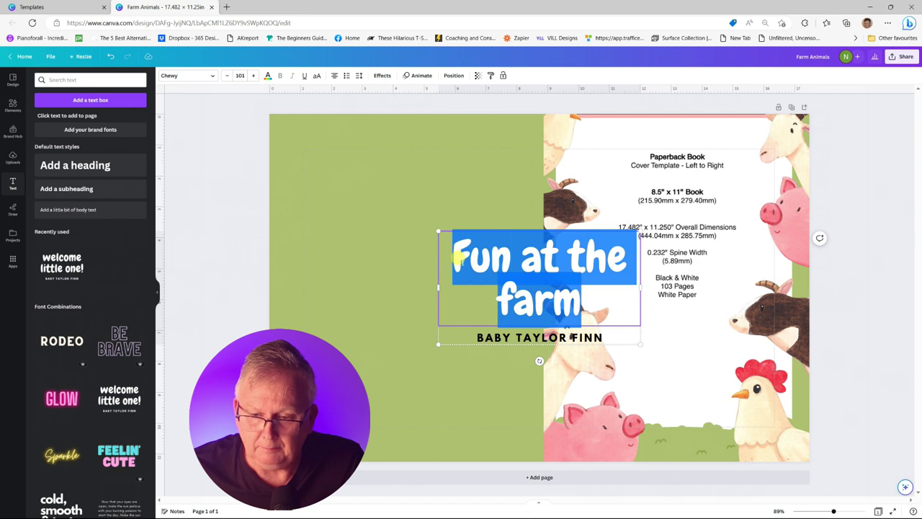
{"action": "left_click", "coordinate": [268, 76]}
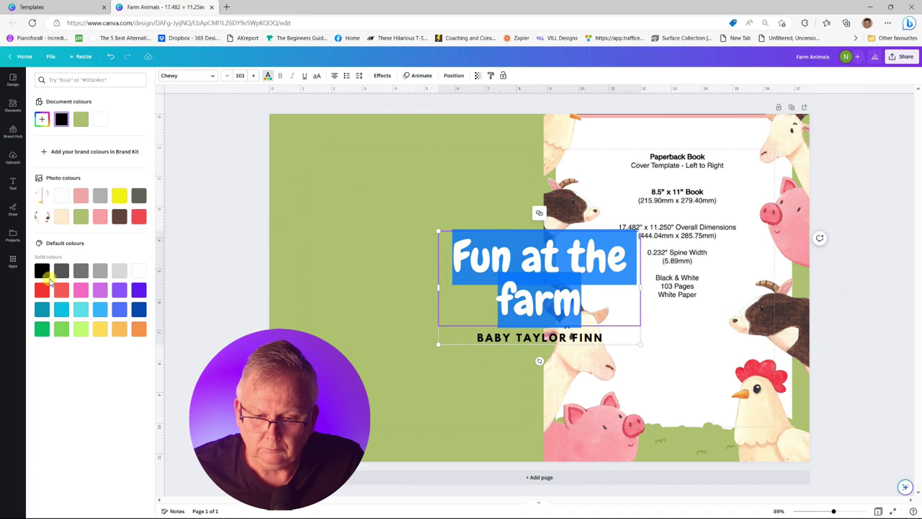
{"action": "left_click", "coordinate": [101, 310]}
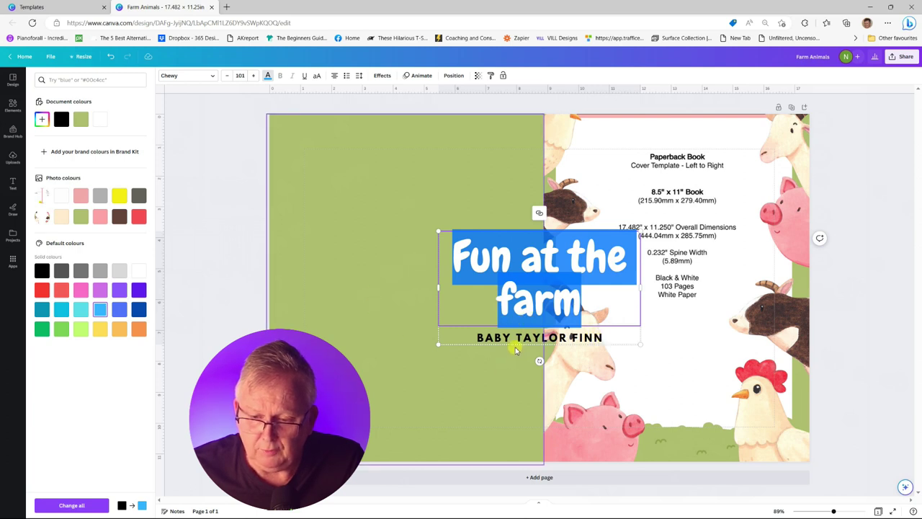
{"action": "left_click", "coordinate": [659, 330]}
Delete the name line beneath the title
{"action": "left_click", "coordinate": [584, 338]}
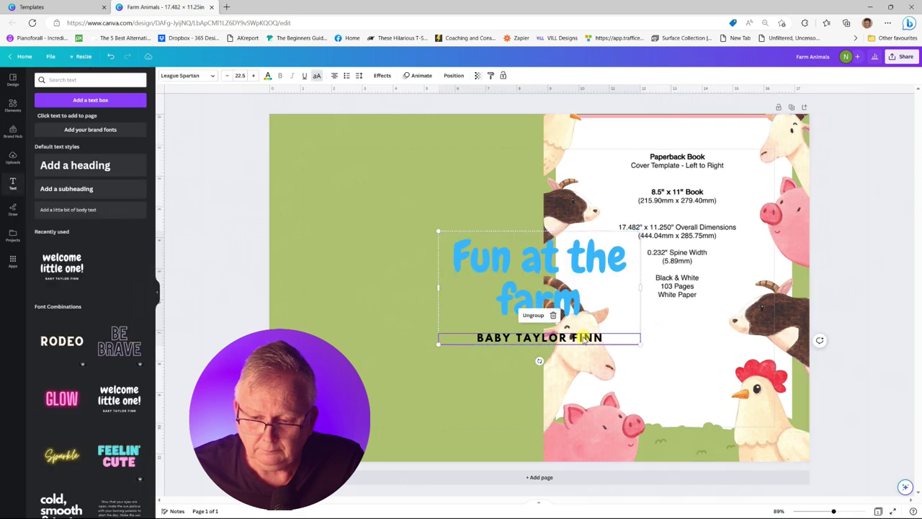
{"action": "left_click", "coordinate": [578, 336]}
{"action": "key", "text": "shift+Home"}
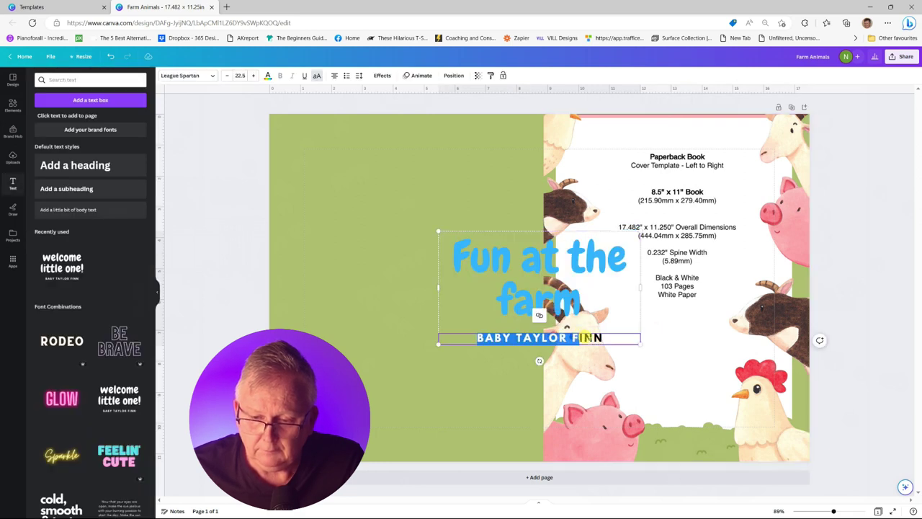
{"action": "left_click_drag", "start_coordinate": [587, 338], "coordinate": [591, 339]}
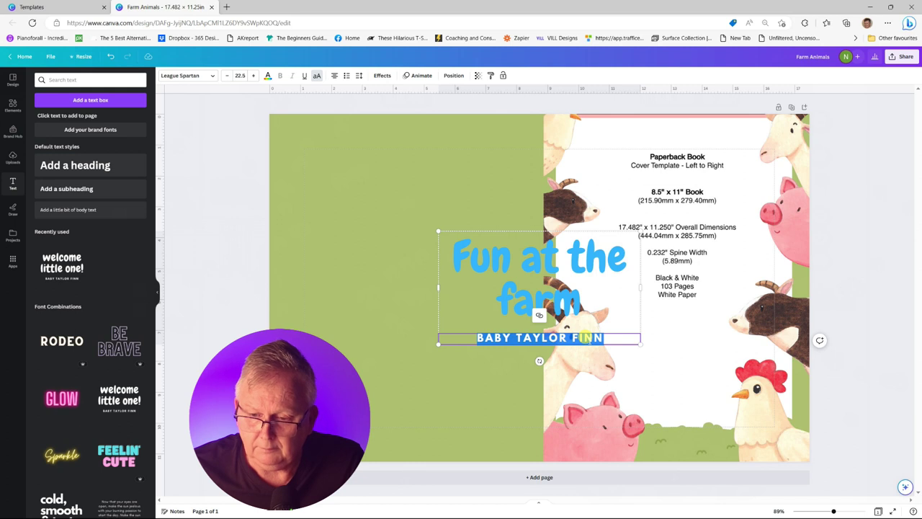
{"action": "key", "text": "BackSpace"}
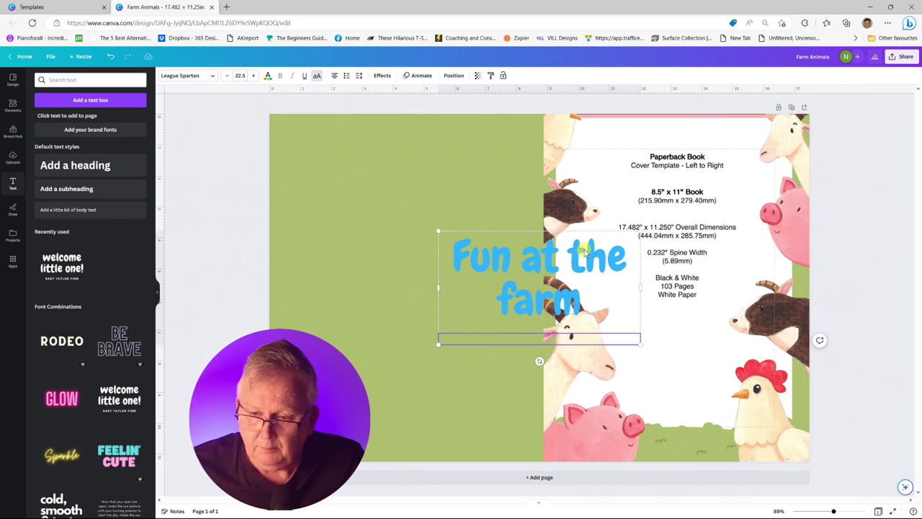
Move the 'Fun at the farm' title to the top of the front cover and add a subheading
{"action": "left_click_drag", "start_coordinate": [585, 252], "coordinate": [714, 173]}
{"action": "left_click", "coordinate": [676, 310]}
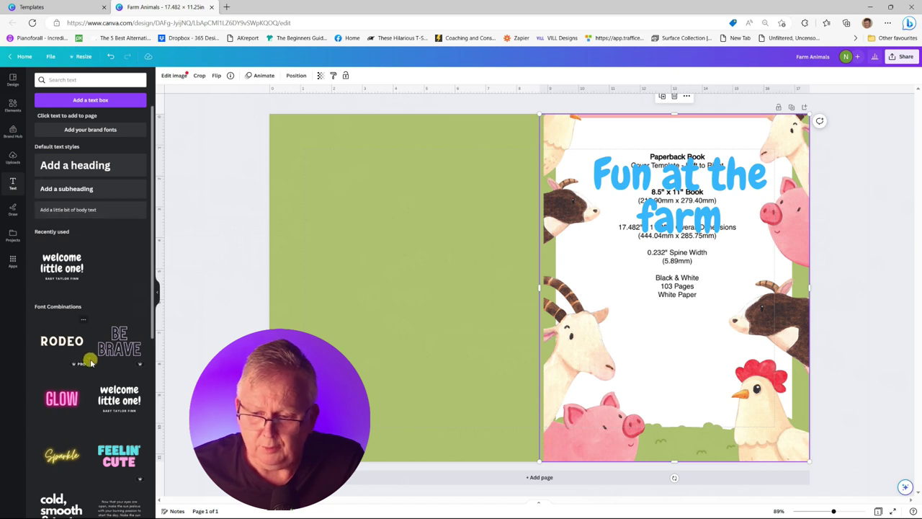
{"action": "scroll", "coordinate": [114, 363], "scroll_direction": "down", "scroll_amount": 3}
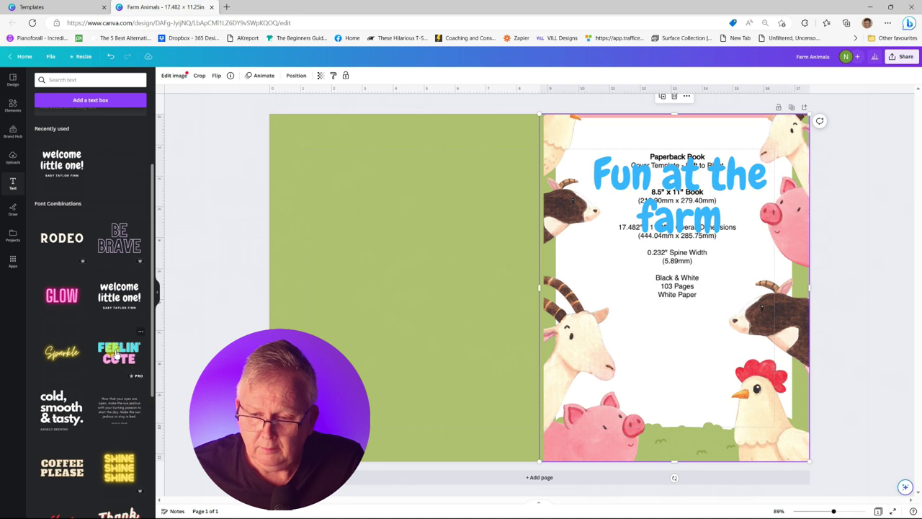
{"action": "scroll", "coordinate": [115, 353], "scroll_direction": "down", "scroll_amount": 6}
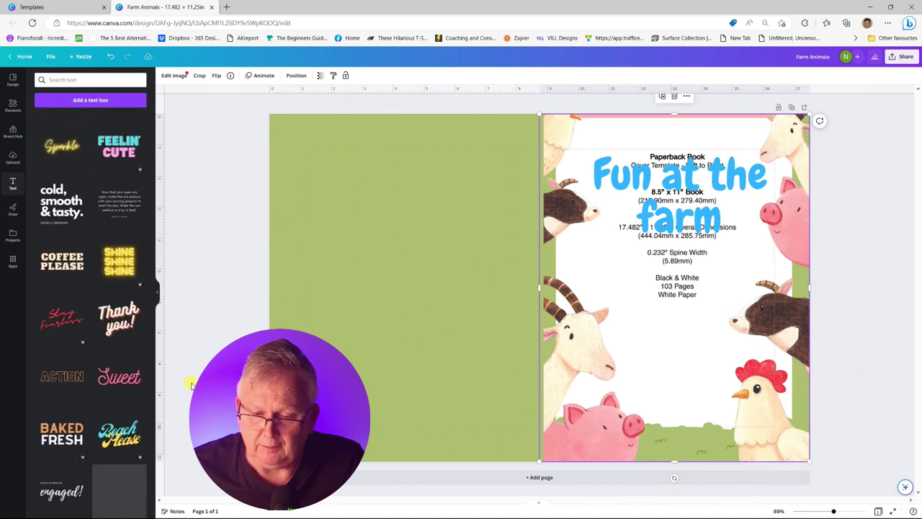
{"action": "scroll", "coordinate": [124, 373], "scroll_direction": "up", "scroll_amount": 9}
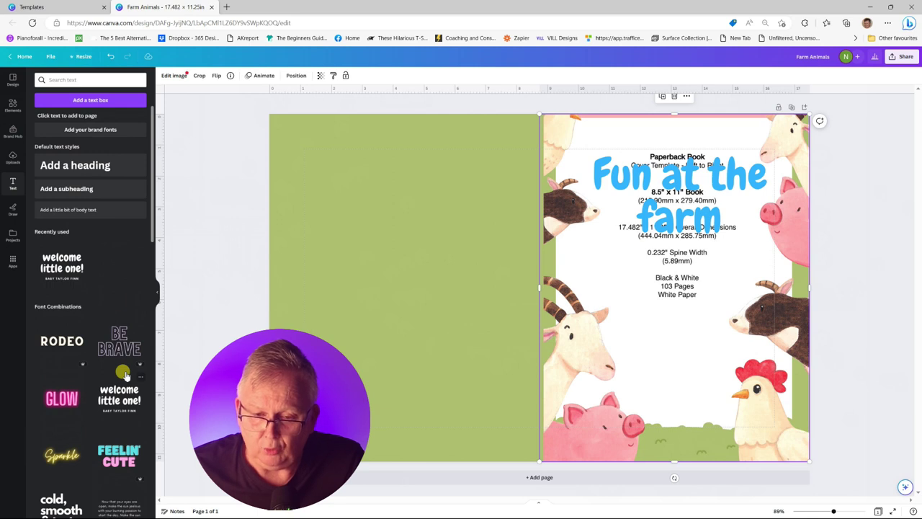
{"action": "left_click", "coordinate": [57, 189]}
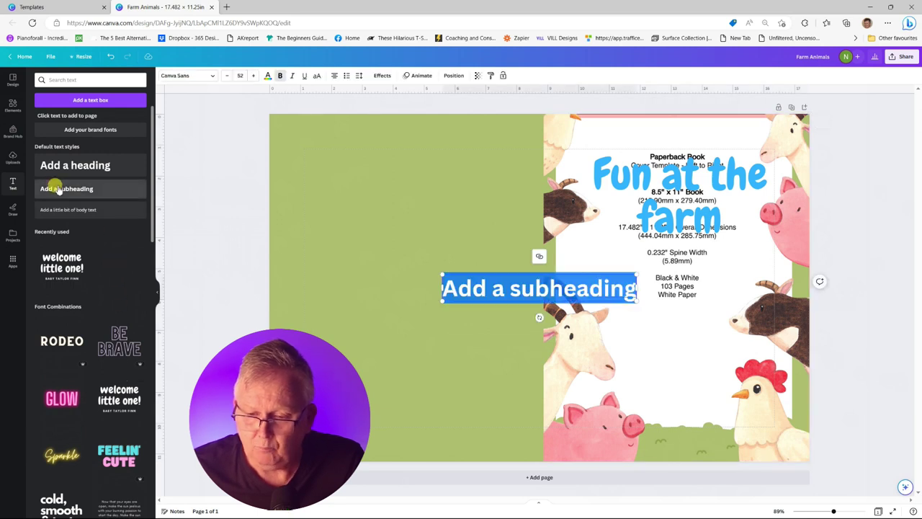
Type 'Coloring book for kids' at size 49, centred under the title on the front cover
{"action": "type", "text": "C"}
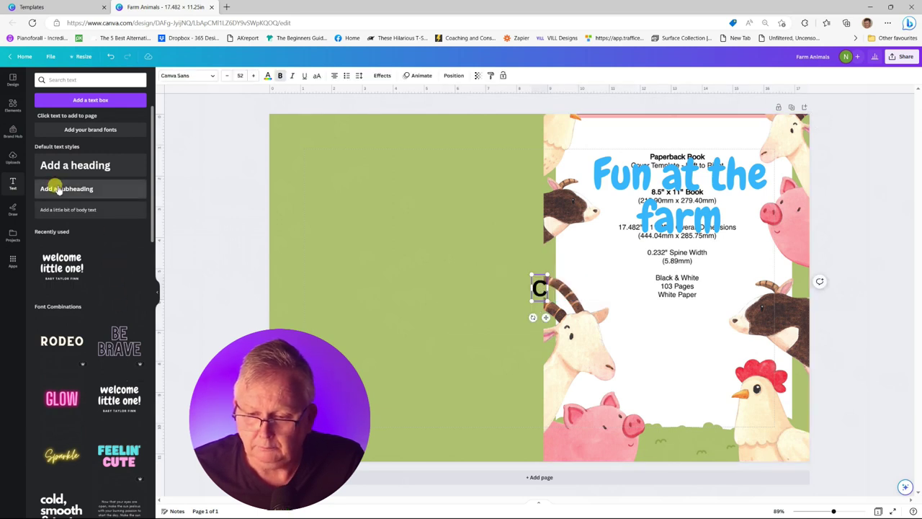
{"action": "type", "text": "oloring"}
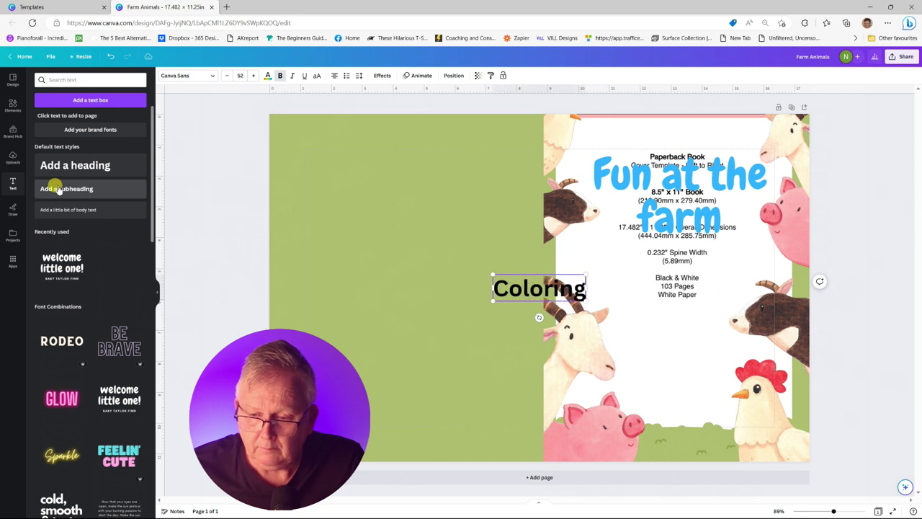
{"action": "type", "text": " book fo"}
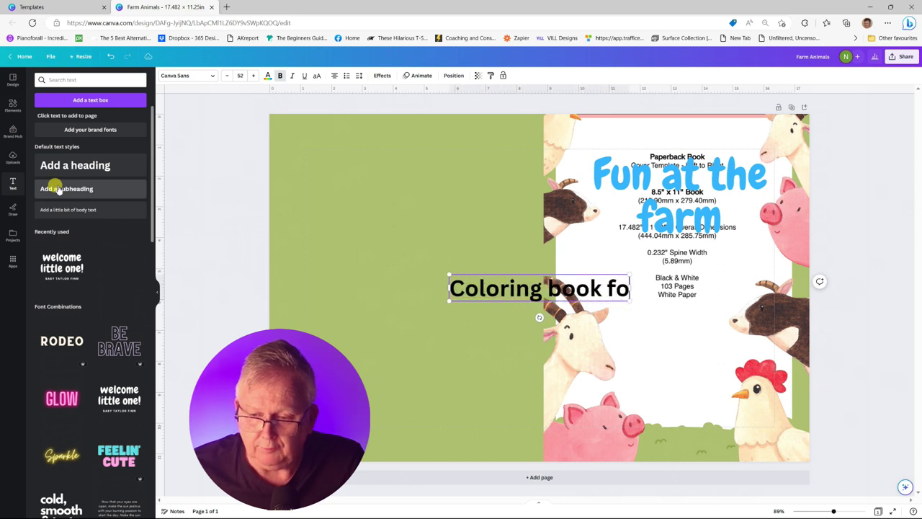
{"action": "type", "text": "r kids"}
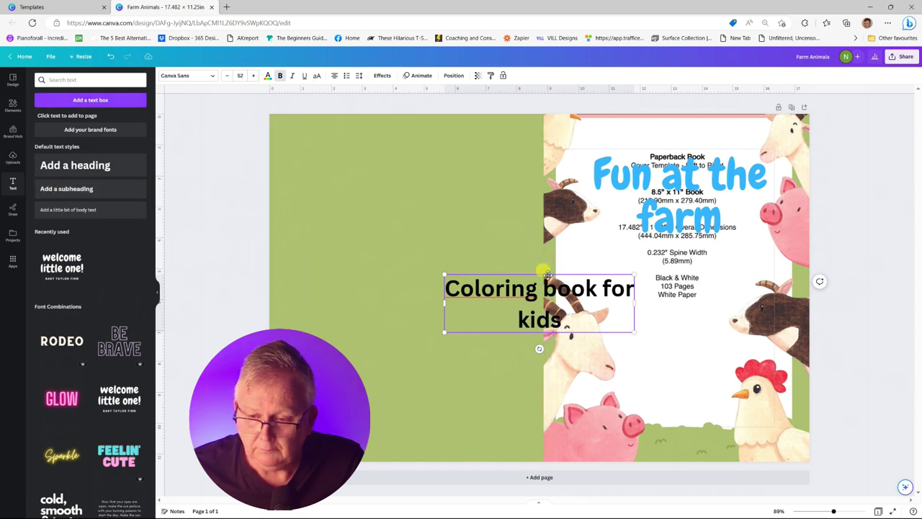
{"action": "left_click_drag", "start_coordinate": [547, 275], "coordinate": [682, 267]}
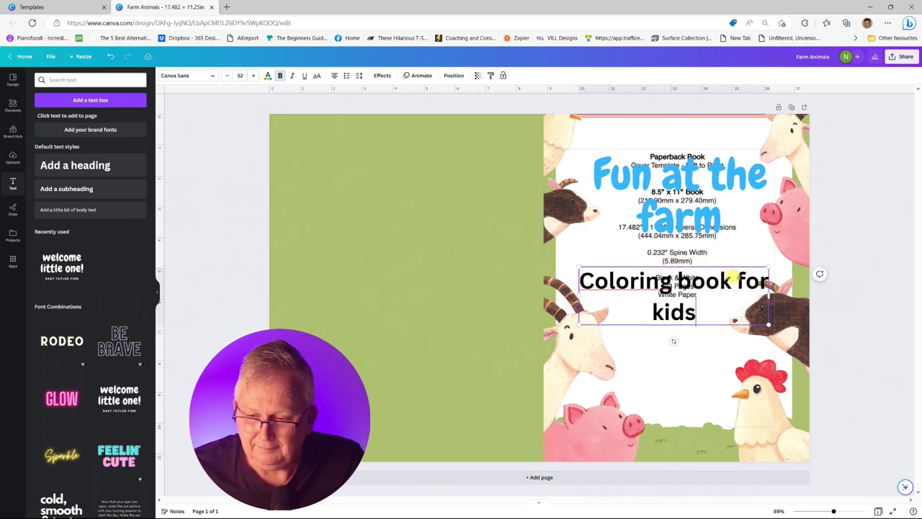
{"action": "key", "text": "Return"}
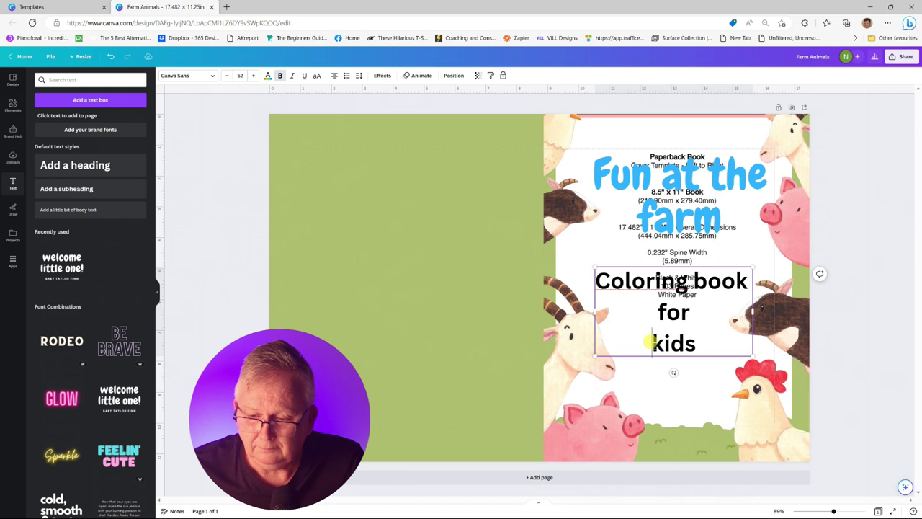
{"action": "key", "text": "BackSpace"}
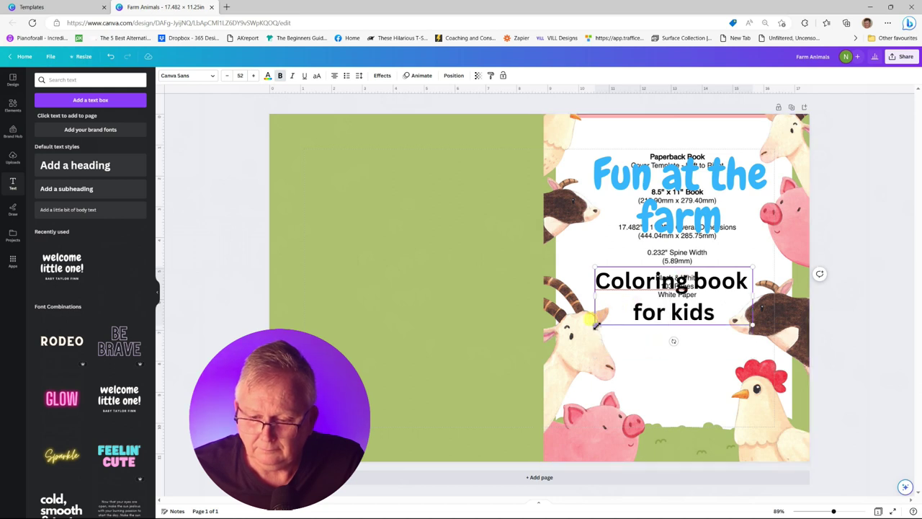
{"action": "left_click_drag", "start_coordinate": [595, 325], "coordinate": [604, 321]}
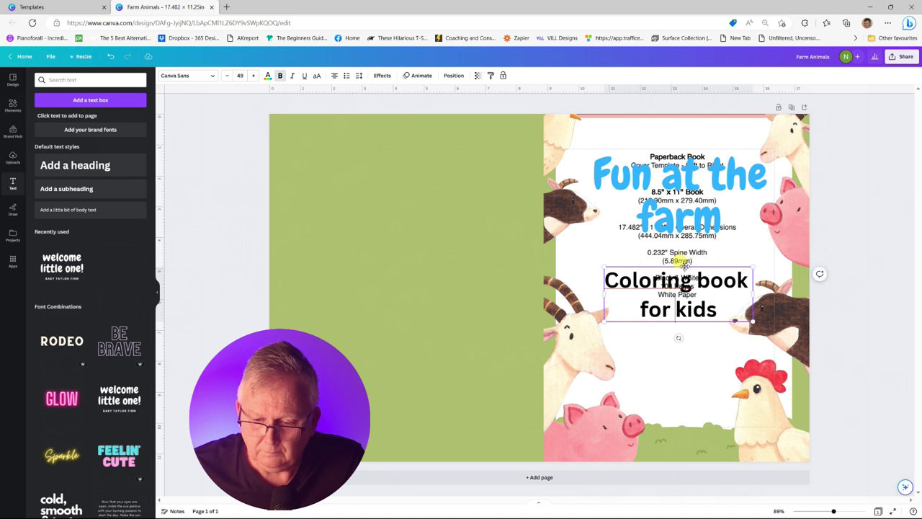
{"action": "left_click_drag", "start_coordinate": [682, 268], "coordinate": [681, 270]}
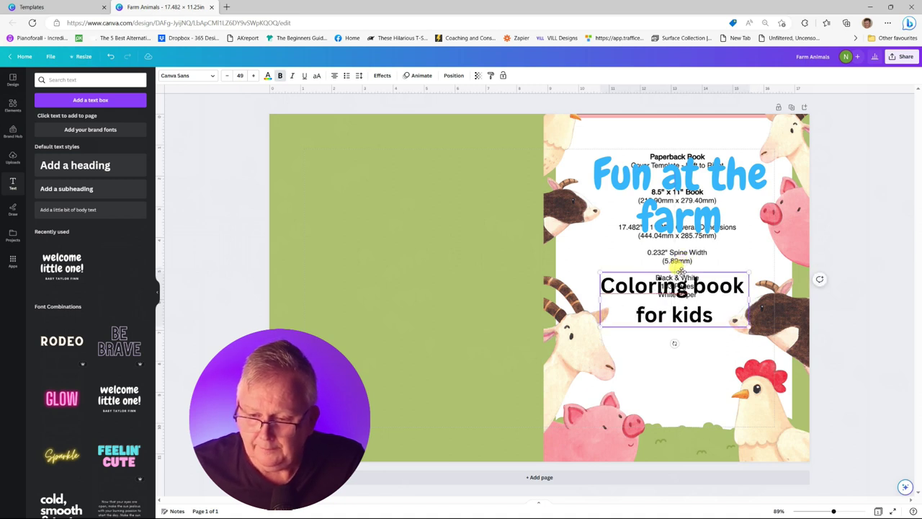
Colour the subheading light purple and add a second subheading box
{"action": "left_click", "coordinate": [267, 76]}
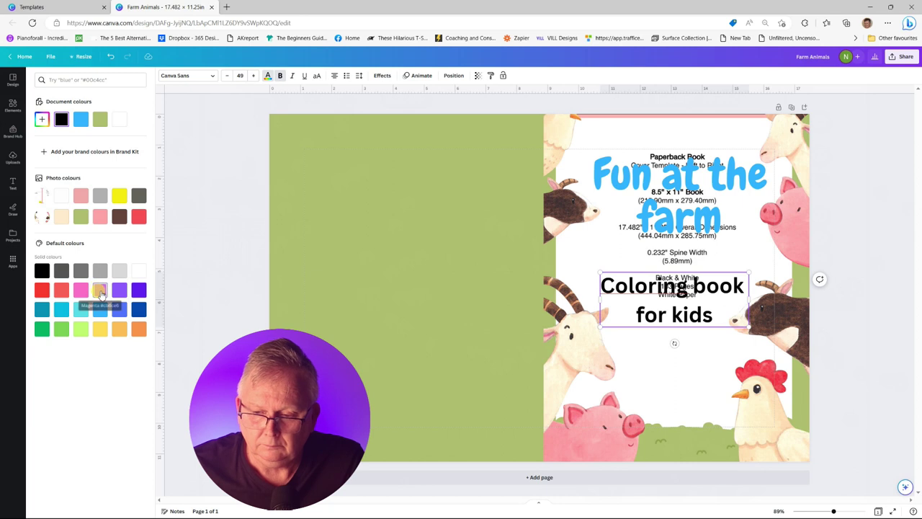
{"action": "left_click", "coordinate": [100, 290]}
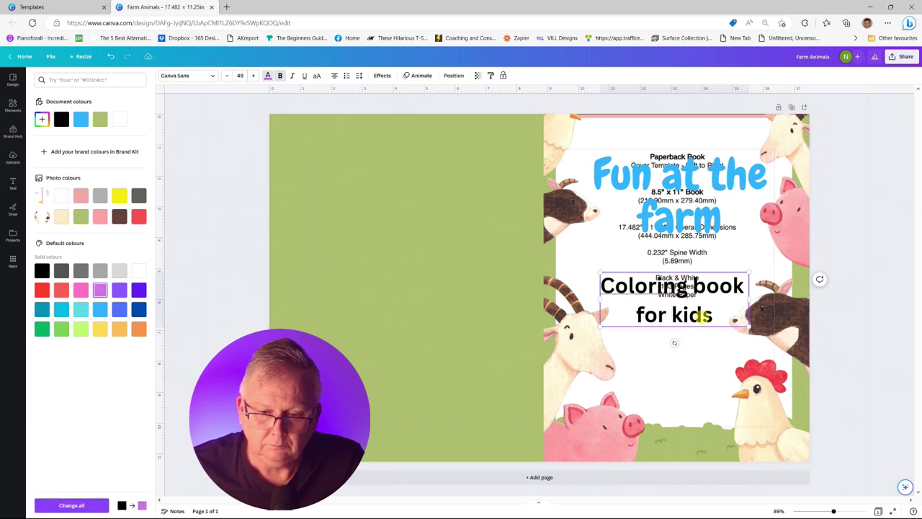
{"action": "left_click", "coordinate": [95, 505]}
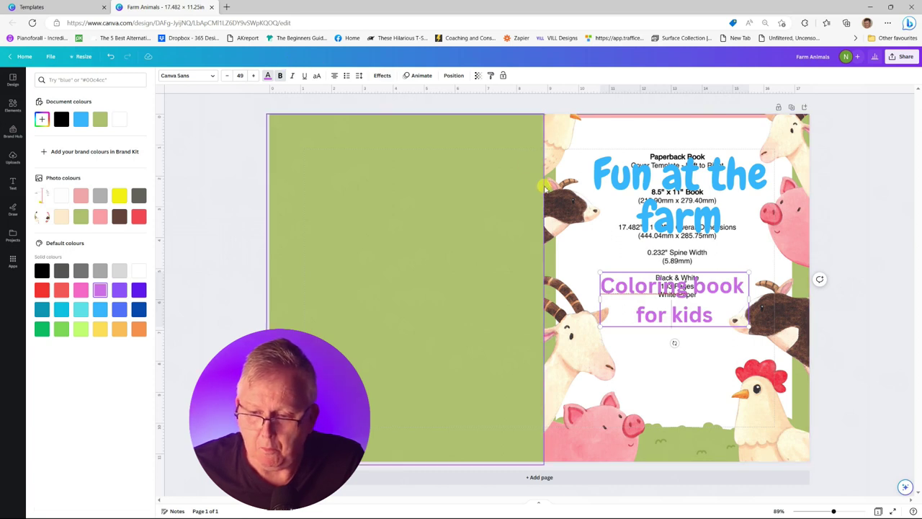
{"action": "left_click", "coordinate": [710, 368]}
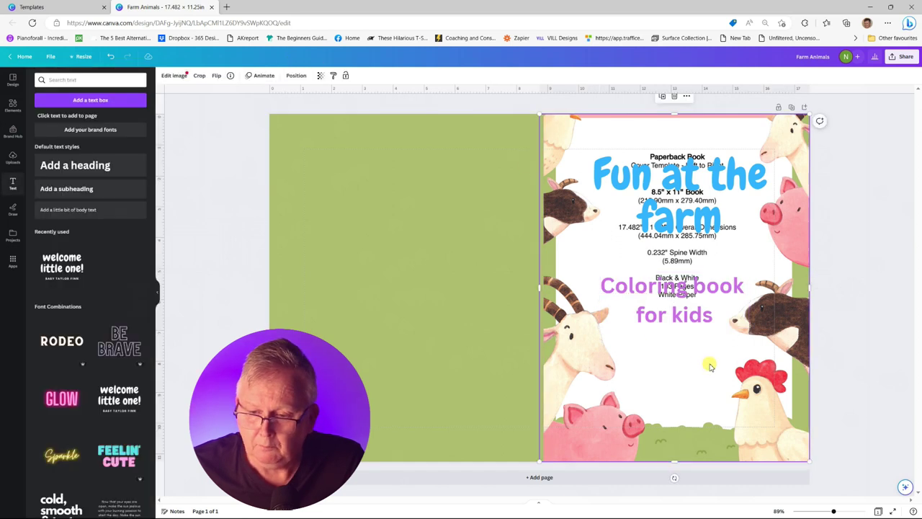
{"action": "left_click", "coordinate": [78, 189]}
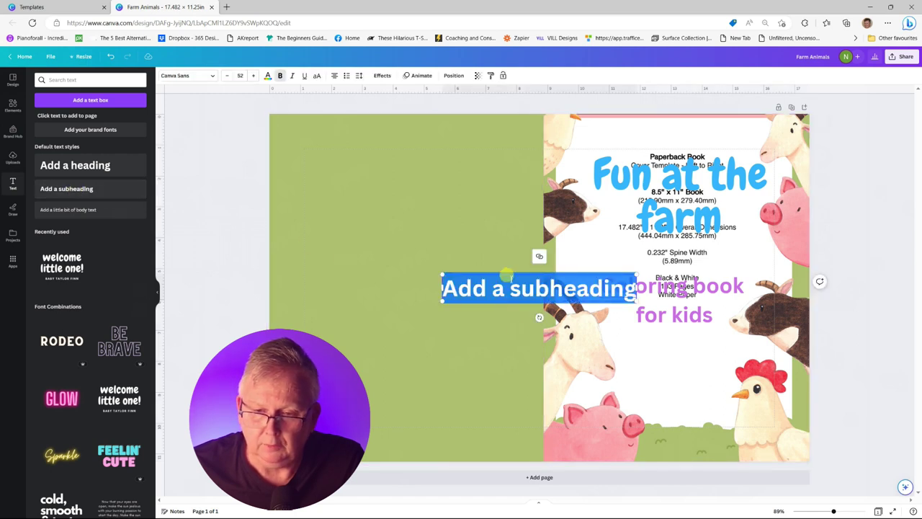
Add a centred two-line tagline '50 fun pages to color / 3 yrs +' below the subtitle
{"action": "type", "text": "50"}
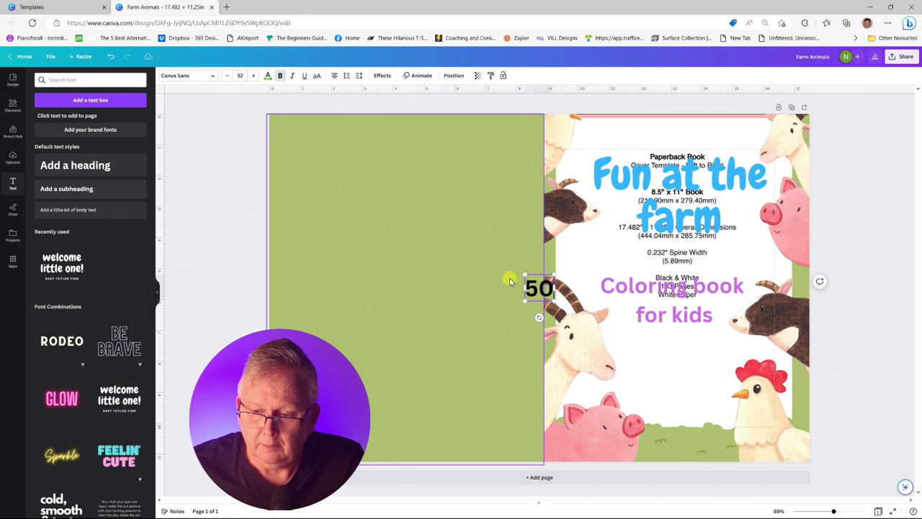
{"action": "type", "text": " fun page"}
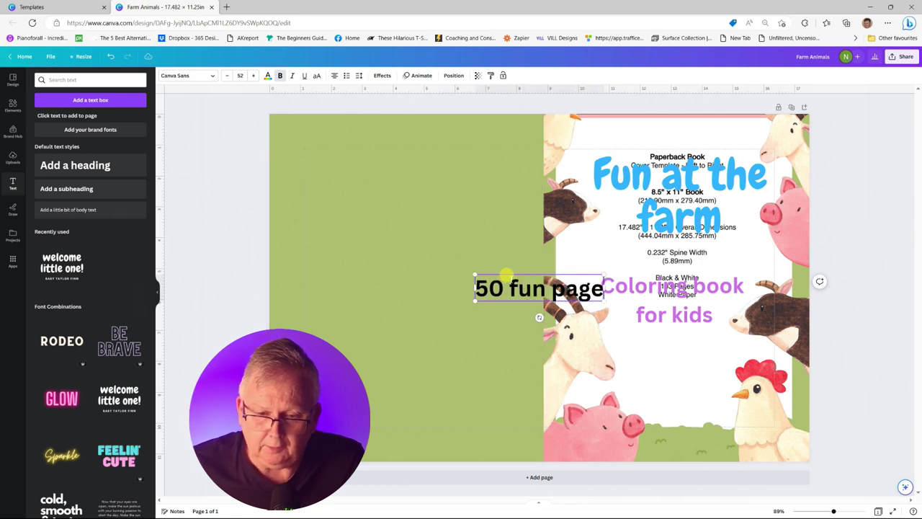
{"action": "type", "text": "s to color"}
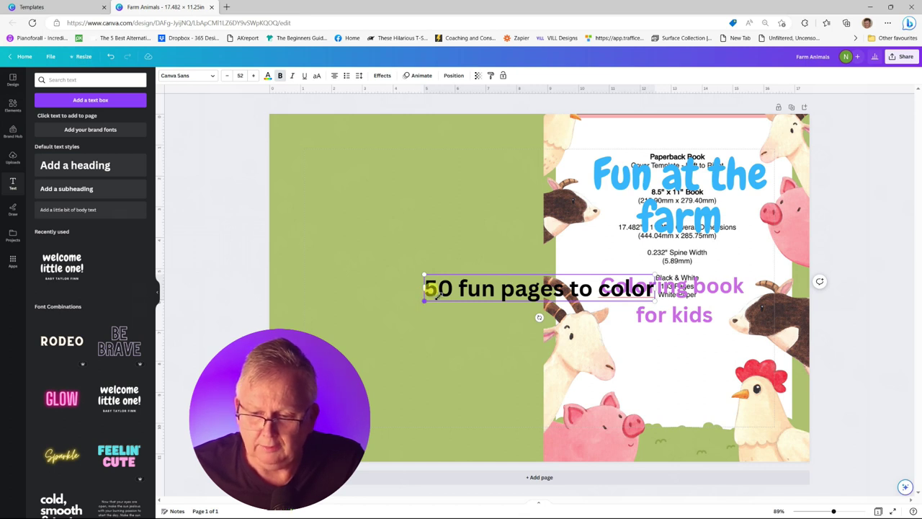
{"action": "left_click_drag", "start_coordinate": [424, 299], "coordinate": [589, 283]}
{"action": "key", "text": "Escape"}
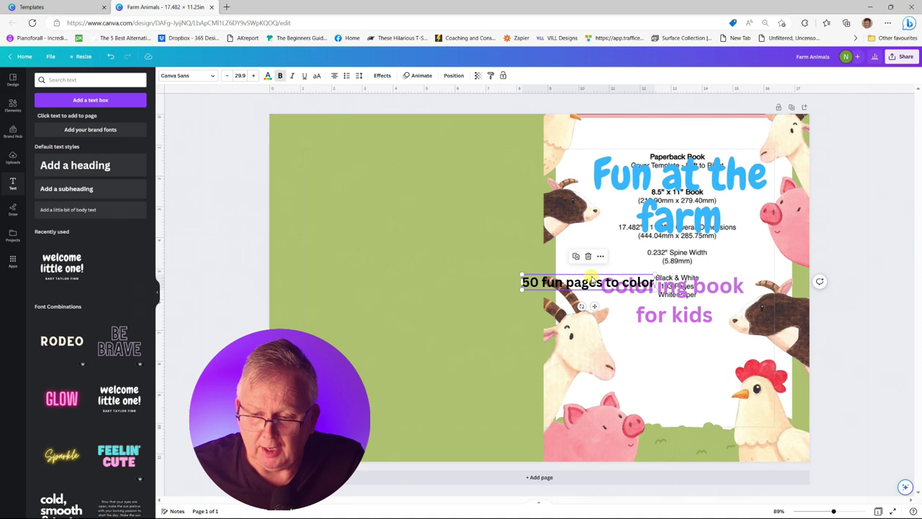
{"action": "left_click_drag", "start_coordinate": [590, 281], "coordinate": [673, 398]}
{"action": "left_click_drag", "start_coordinate": [613, 399], "coordinate": [639, 392]}
{"action": "left_click_drag", "start_coordinate": [710, 387], "coordinate": [691, 377]}
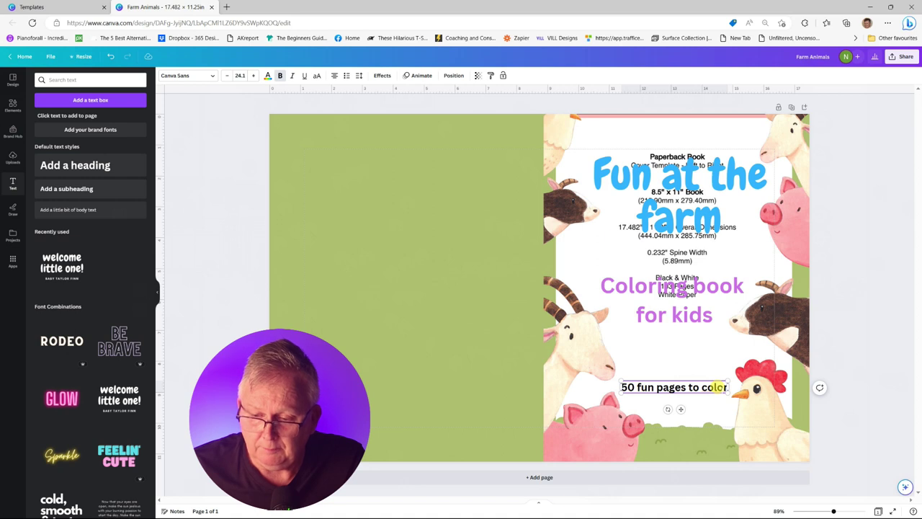
{"action": "key", "text": "Return"}
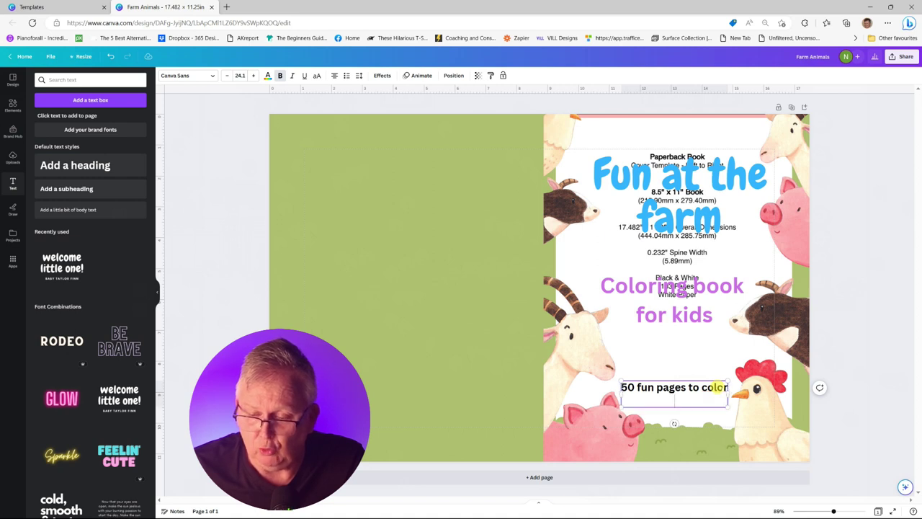
{"action": "type", "text": "3 yr"}
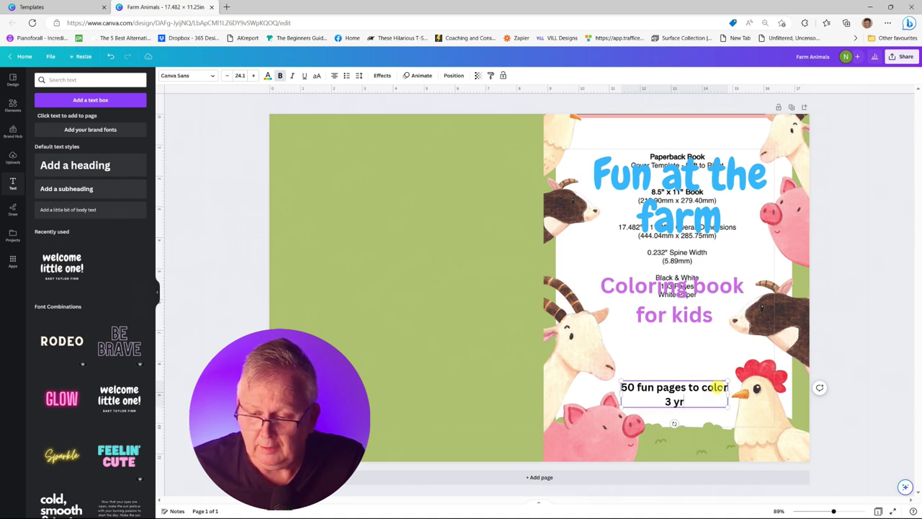
{"action": "type", "text": "s +"}
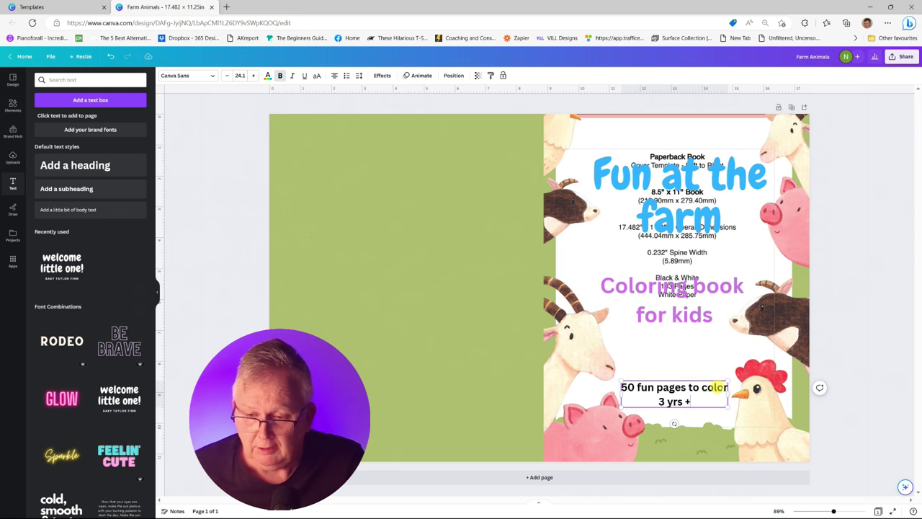
{"action": "left_click", "coordinate": [669, 344]}
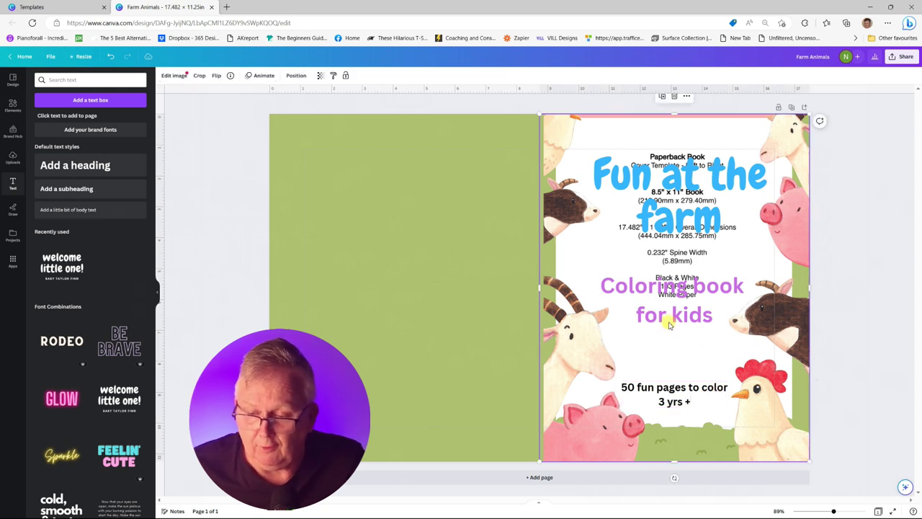
Enlarge and reposition the 'Coloring book for kids' subtitle, then pick the template guide layer
{"action": "left_click", "coordinate": [669, 320]}
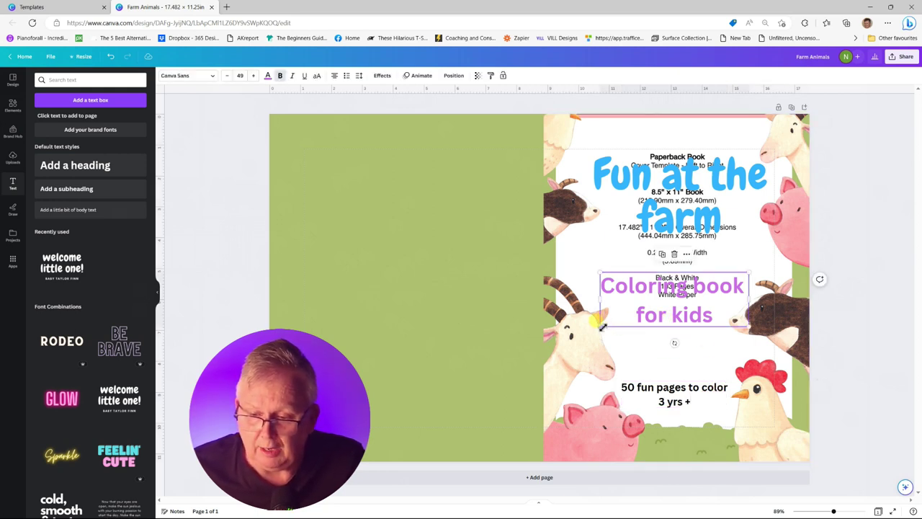
{"action": "left_click_drag", "start_coordinate": [601, 326], "coordinate": [593, 345]}
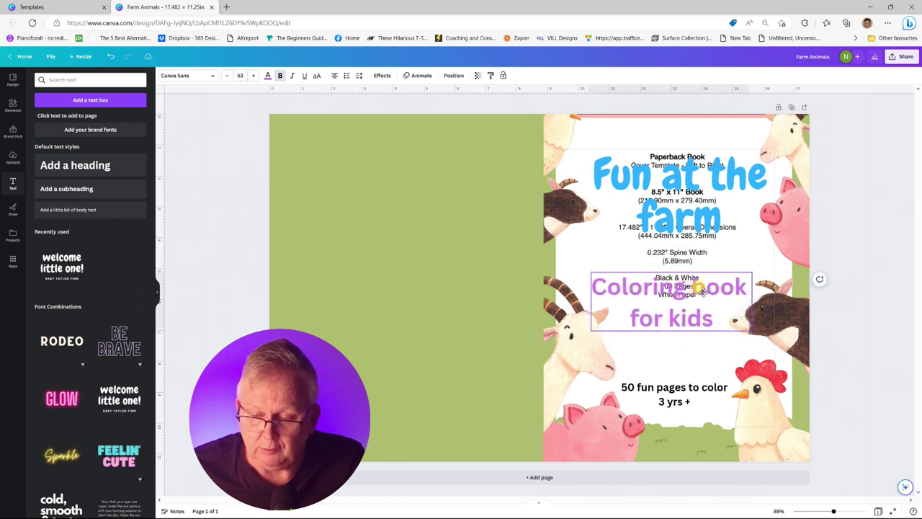
{"action": "left_click_drag", "start_coordinate": [698, 292], "coordinate": [698, 295]}
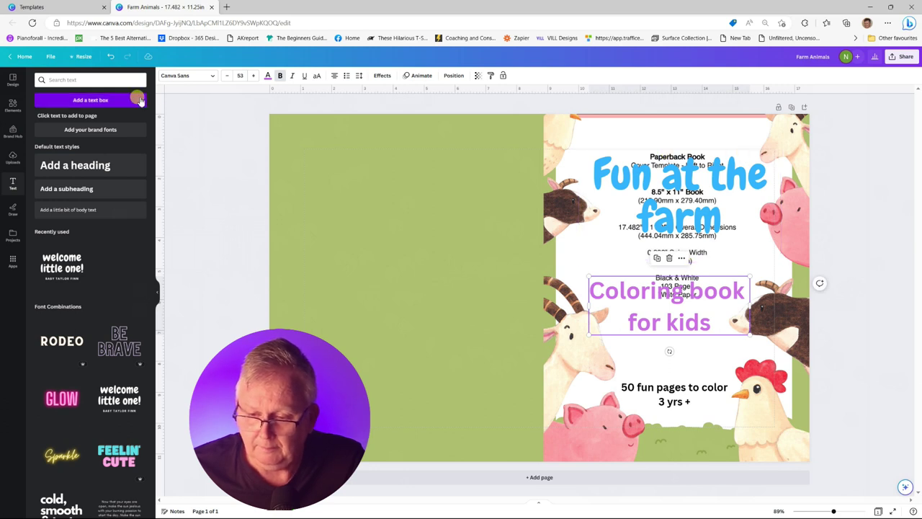
{"action": "left_click", "coordinate": [590, 105]}
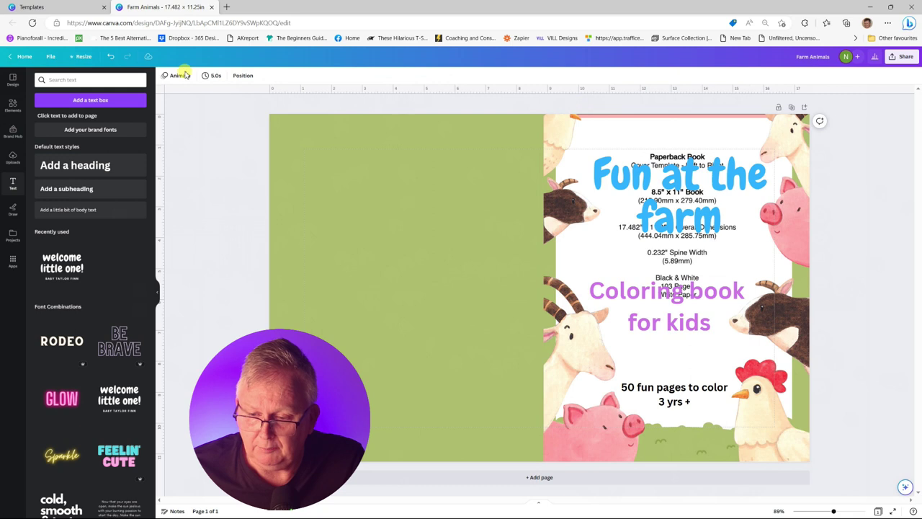
{"action": "left_click", "coordinate": [243, 76]}
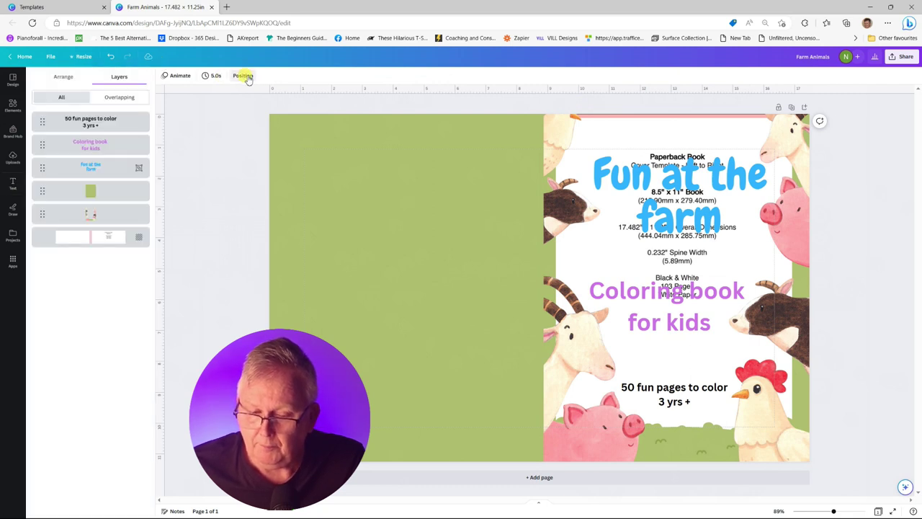
{"action": "left_click", "coordinate": [141, 240]}
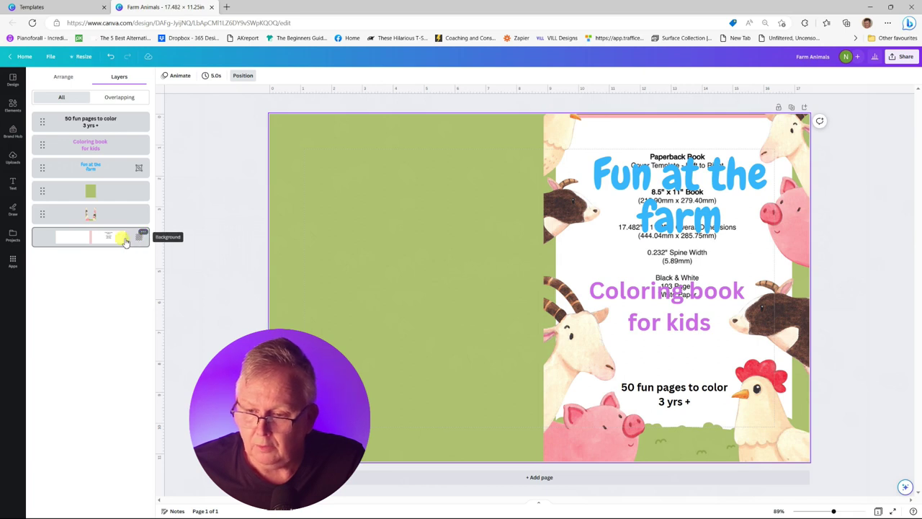
Set the template guide image's transparency from 100 to 0
{"action": "left_click", "coordinate": [125, 242]}
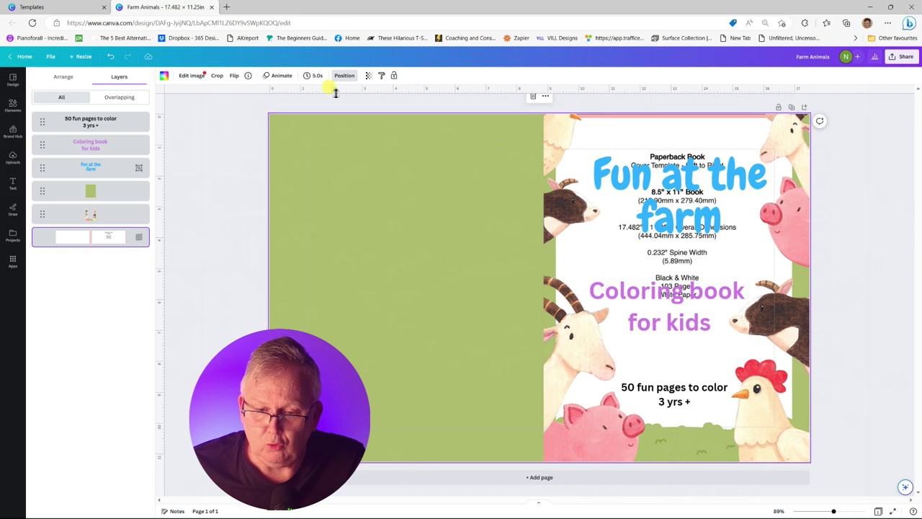
{"action": "left_click", "coordinate": [368, 77]}
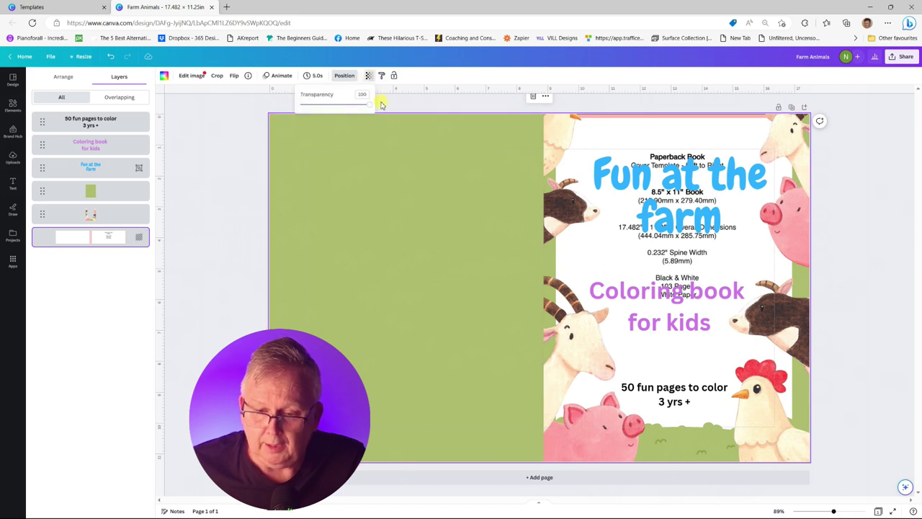
{"action": "left_click_drag", "start_coordinate": [365, 106], "coordinate": [283, 108]}
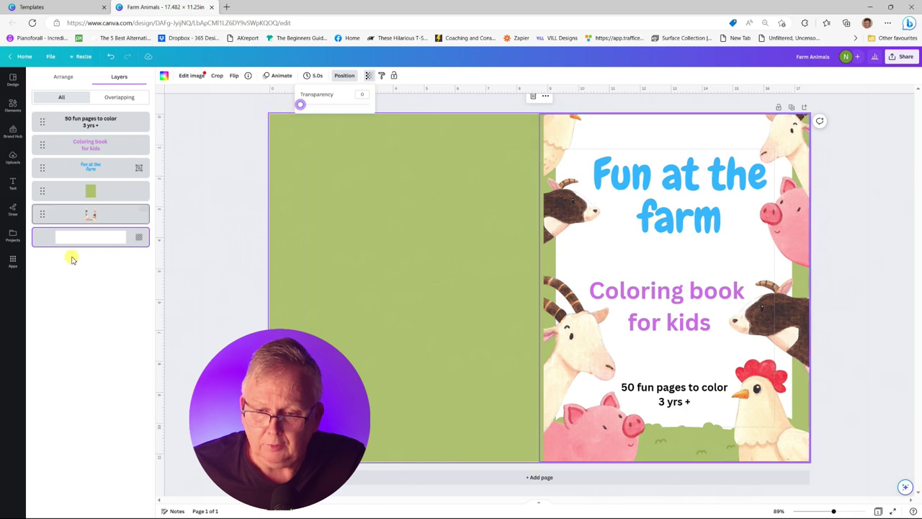
{"action": "key", "text": "Escape"}
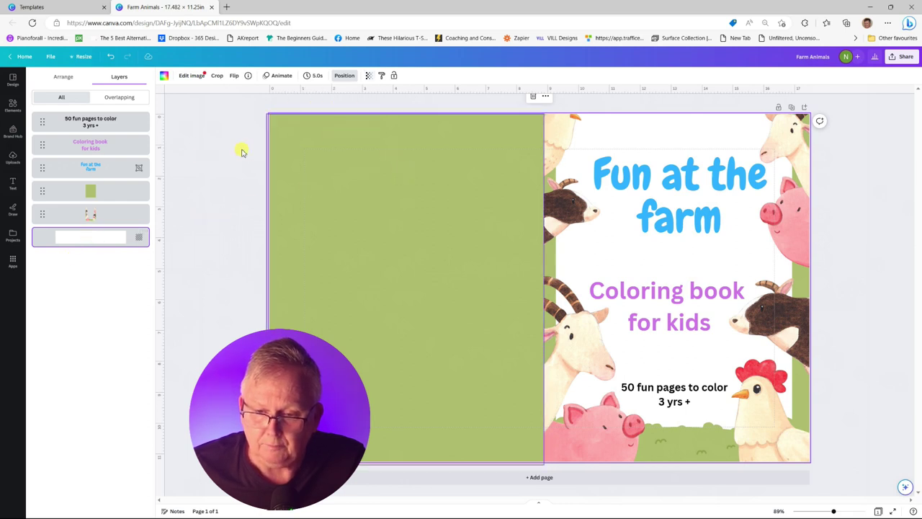
{"action": "key", "text": "t"}
{"action": "left_click", "coordinate": [298, 103]}
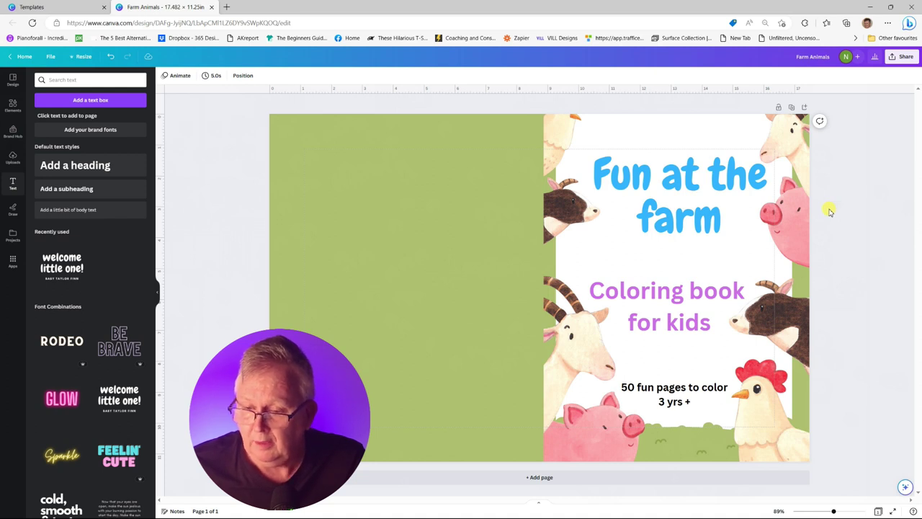
Move the 'Coloring book for kids' subtitle up and align the 'Fun at the farm' title
{"action": "left_click_drag", "start_coordinate": [686, 285], "coordinate": [690, 264]}
{"action": "left_click", "coordinate": [695, 220]}
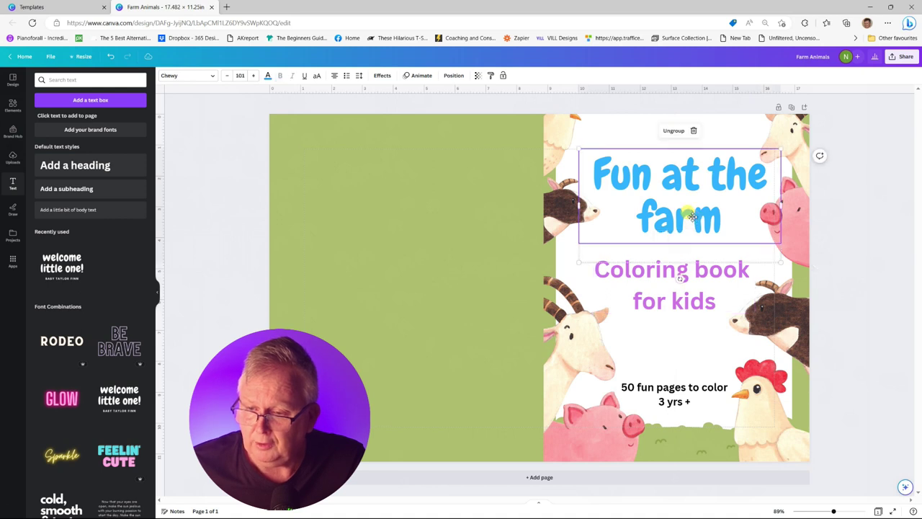
{"action": "left_click_drag", "start_coordinate": [696, 220], "coordinate": [691, 218]}
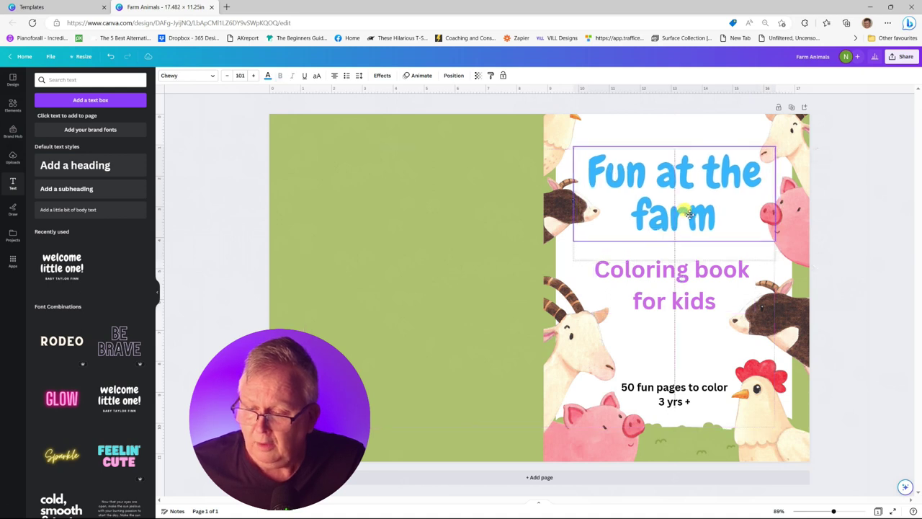
{"action": "left_click", "coordinate": [853, 222]}
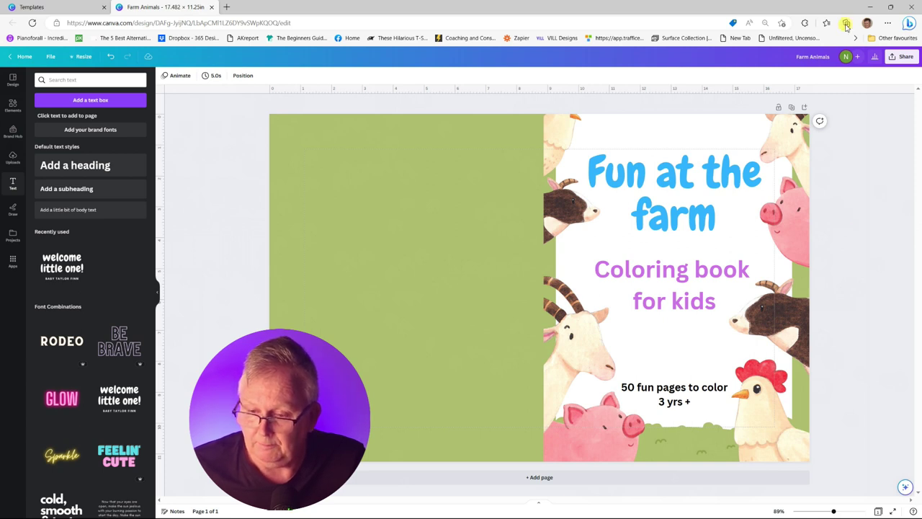
Download the cover design as a PDF Print file
{"action": "left_click", "coordinate": [904, 58]}
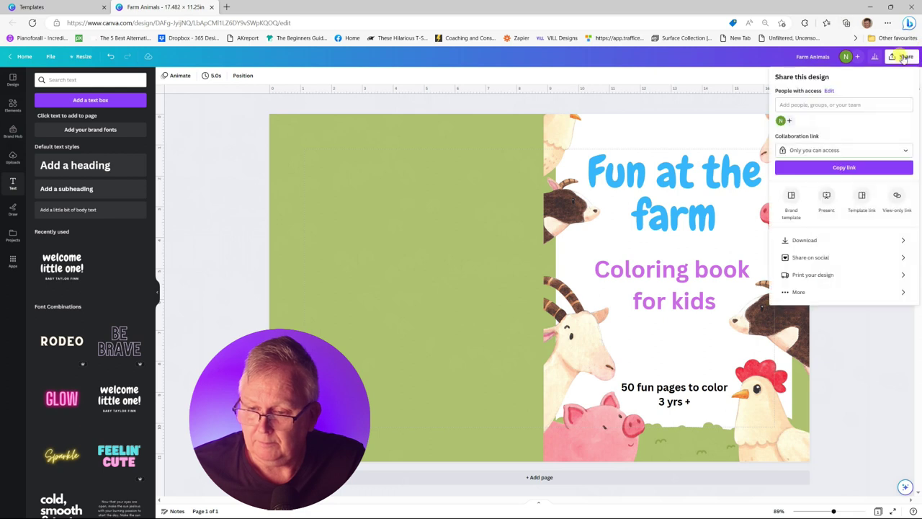
{"action": "left_click", "coordinate": [834, 241]}
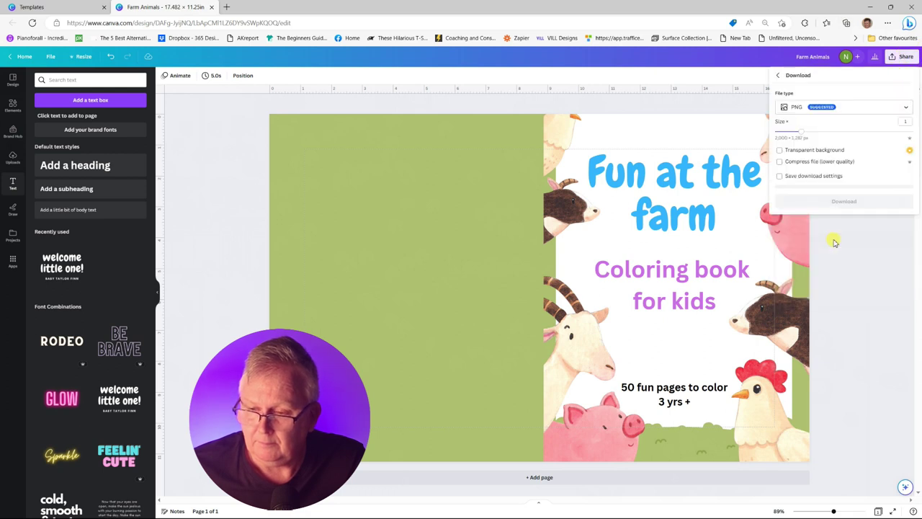
{"action": "left_click", "coordinate": [844, 204]}
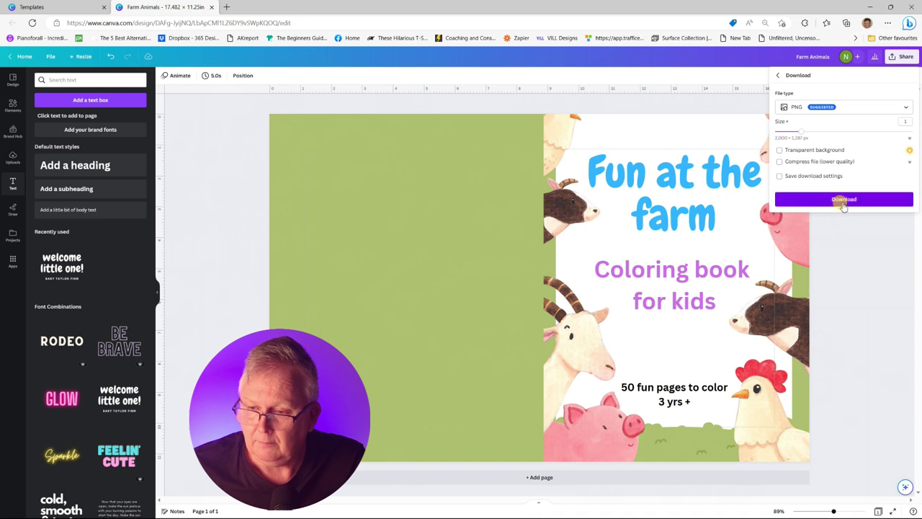
{"action": "left_click", "coordinate": [857, 108]}
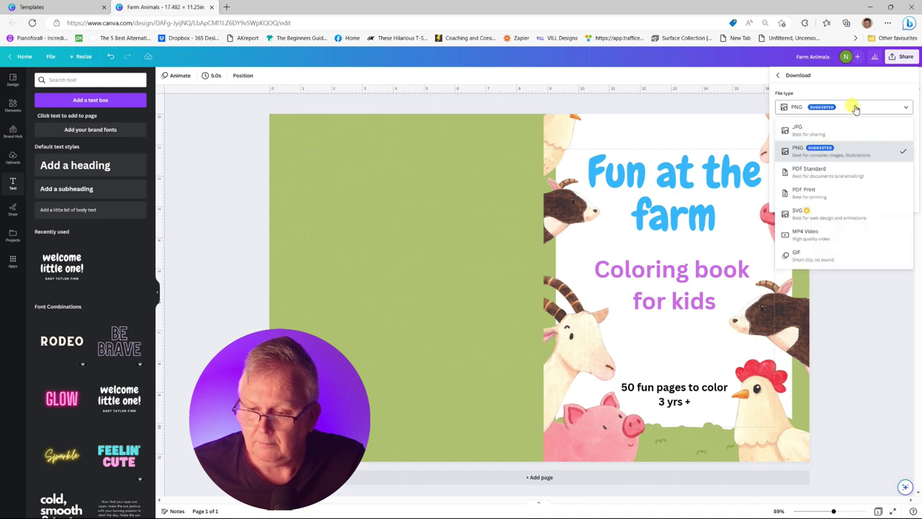
{"action": "left_click", "coordinate": [825, 194]}
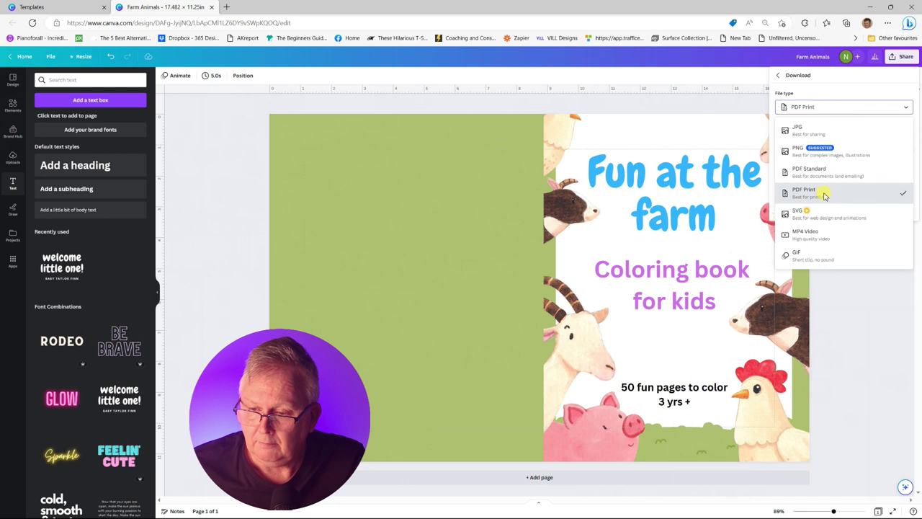
{"action": "left_click", "coordinate": [845, 208]}
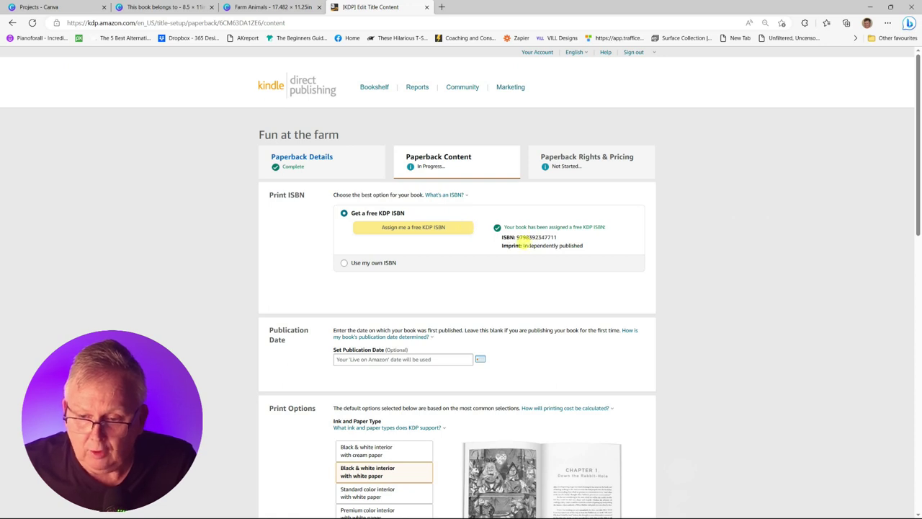
{"action": "scroll", "coordinate": [531, 244], "scroll_direction": "down", "scroll_amount": 1}
{"action": "scroll", "coordinate": [531, 244], "scroll_direction": "down", "scroll_amount": 3}
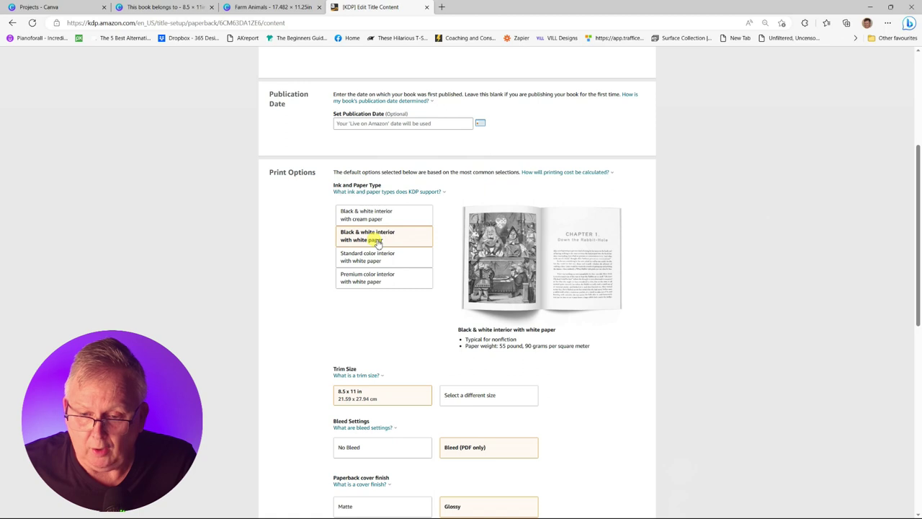
{"action": "scroll", "coordinate": [389, 242], "scroll_direction": "down", "scroll_amount": 2}
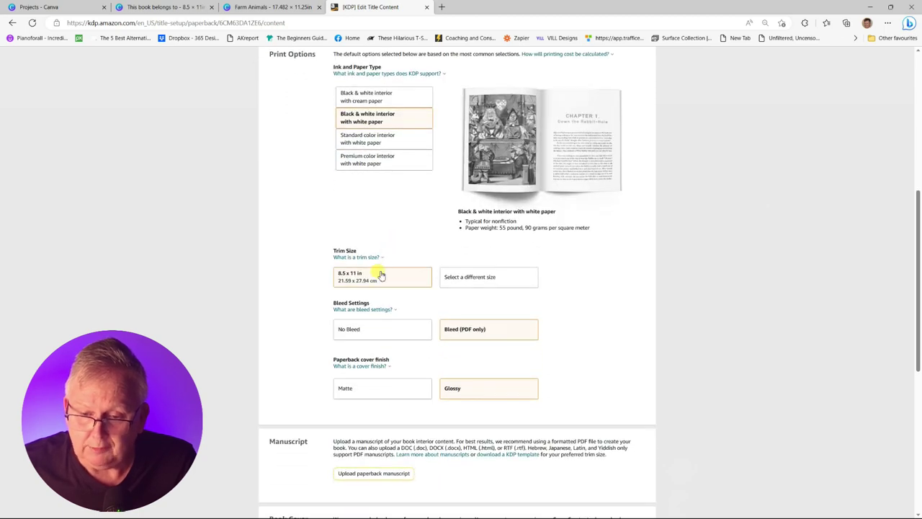
{"action": "left_click", "coordinate": [451, 277]}
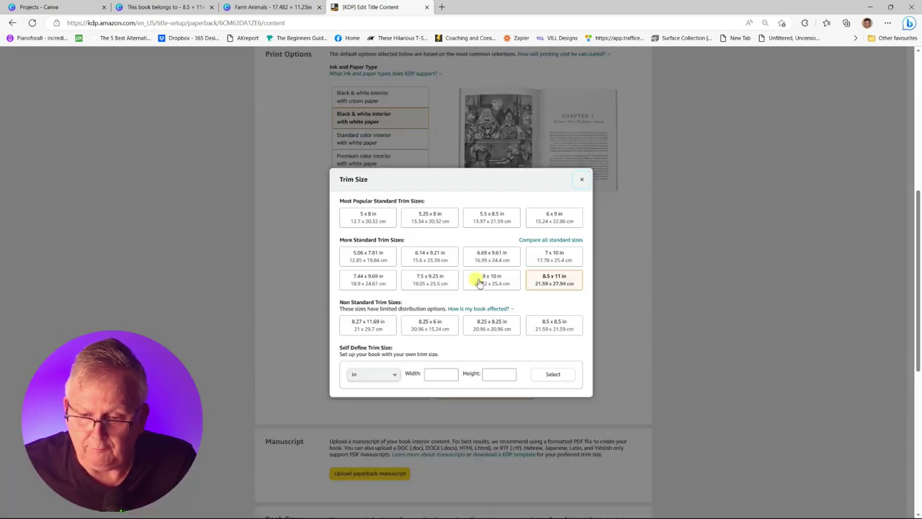
{"action": "left_click", "coordinate": [540, 279]}
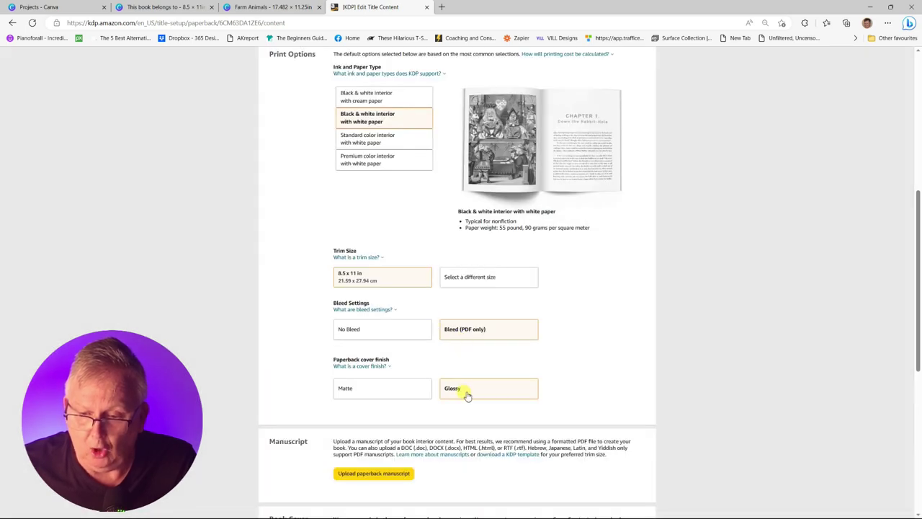
{"action": "scroll", "coordinate": [470, 360], "scroll_direction": "down", "scroll_amount": 3}
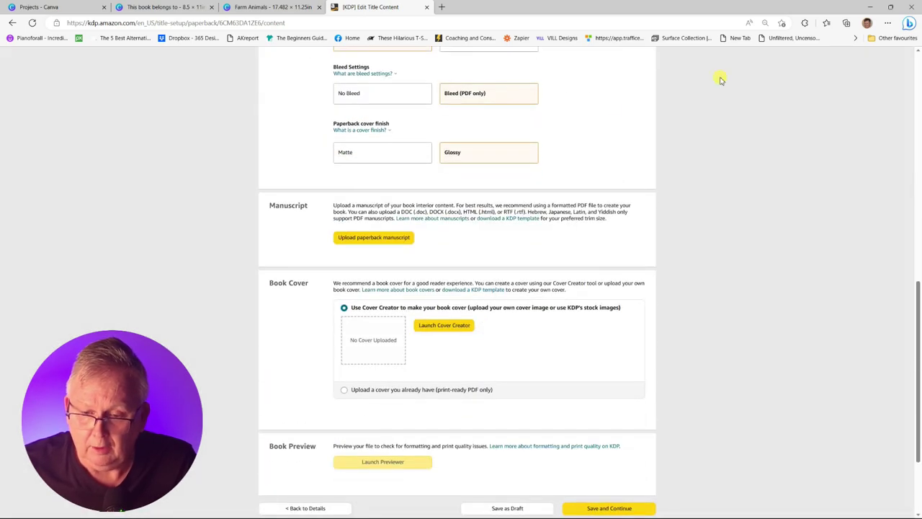
Upload 'fun at the farm.pdf' from Downloads as the paperback manuscript
{"action": "left_click", "coordinate": [366, 240]}
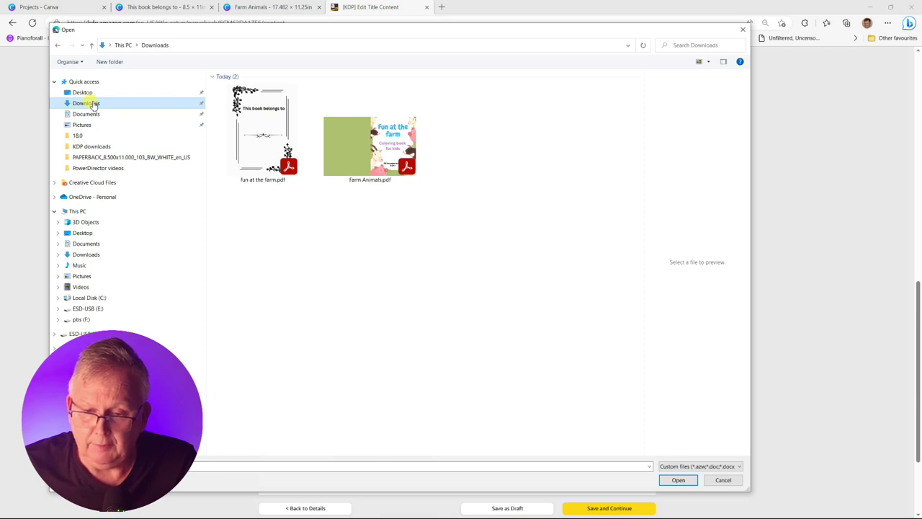
{"action": "left_click", "coordinate": [93, 103]}
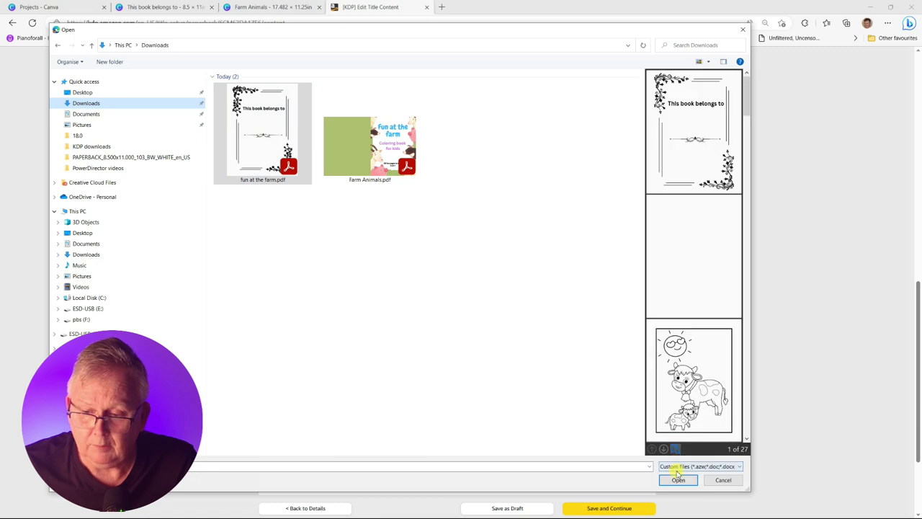
{"action": "left_click", "coordinate": [679, 479]}
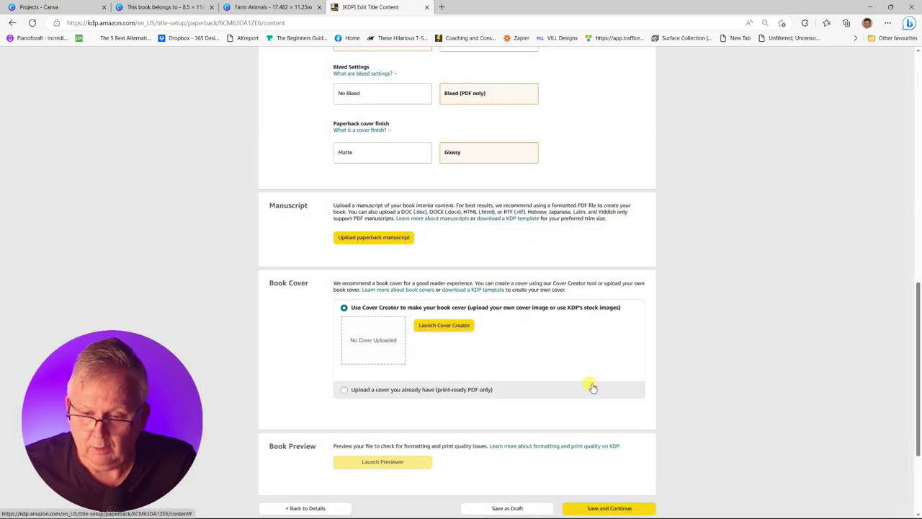
Choose to upload an existing cover and upload 'Farm Animals.pdf' as the cover file
{"action": "scroll", "coordinate": [569, 353], "scroll_direction": "down", "scroll_amount": 2}
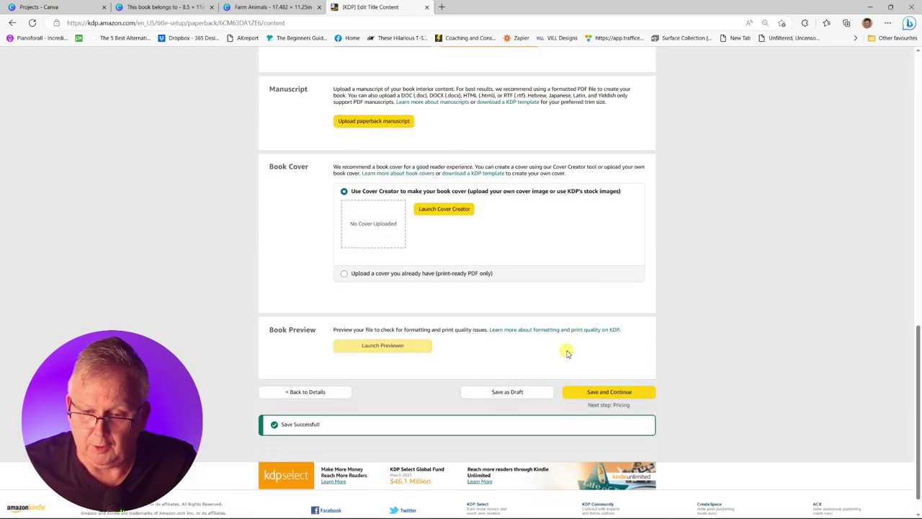
{"action": "left_click", "coordinate": [432, 272]}
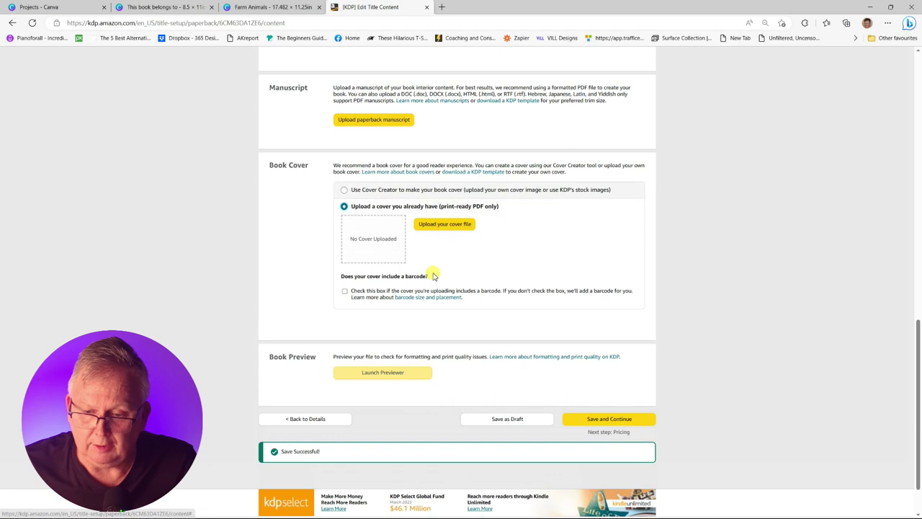
{"action": "left_click", "coordinate": [446, 225]}
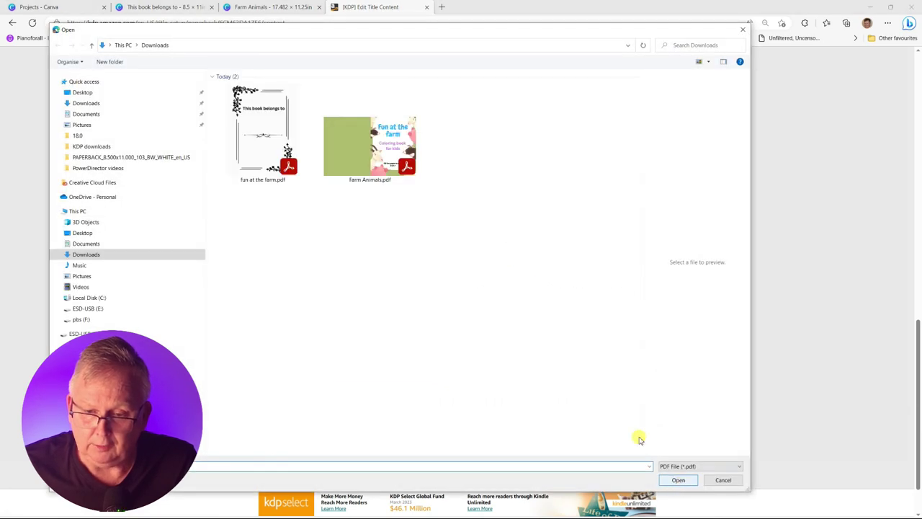
{"action": "left_click", "coordinate": [382, 163]}
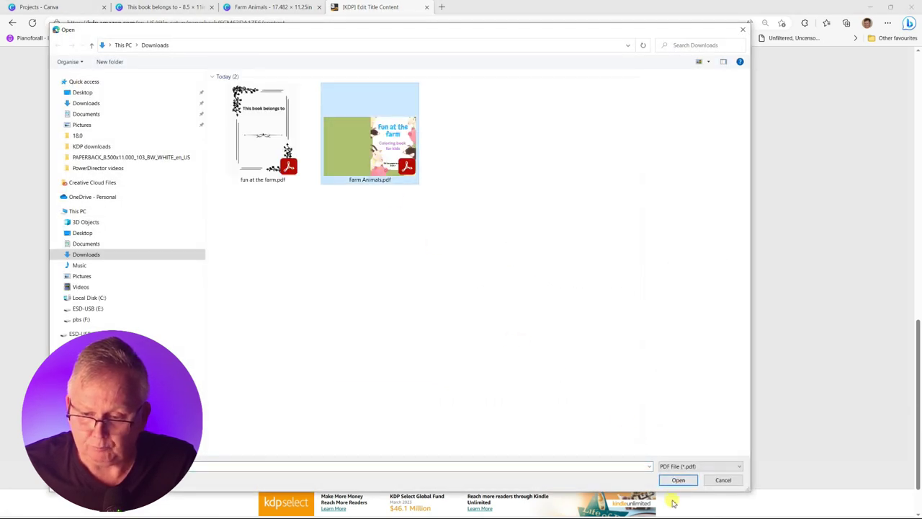
{"action": "left_click", "coordinate": [678, 480]}
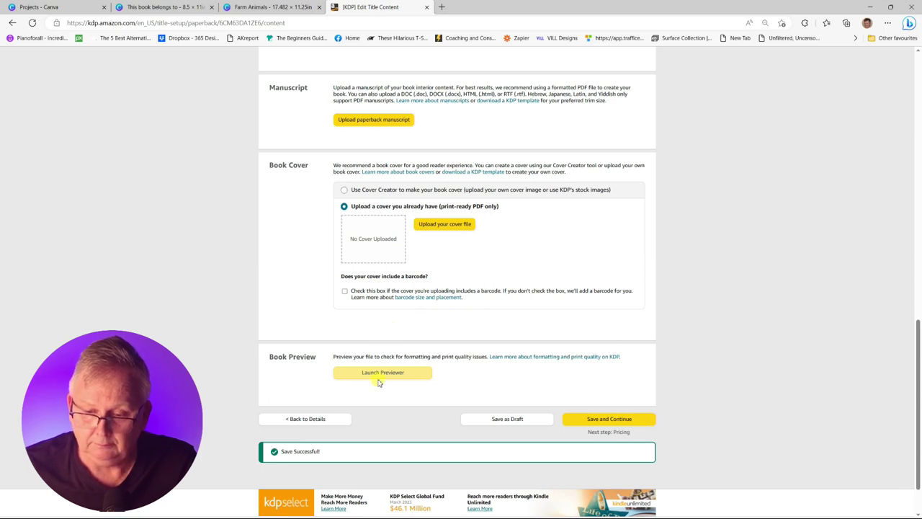
{"action": "scroll", "coordinate": [556, 320], "scroll_direction": "up", "scroll_amount": 5}
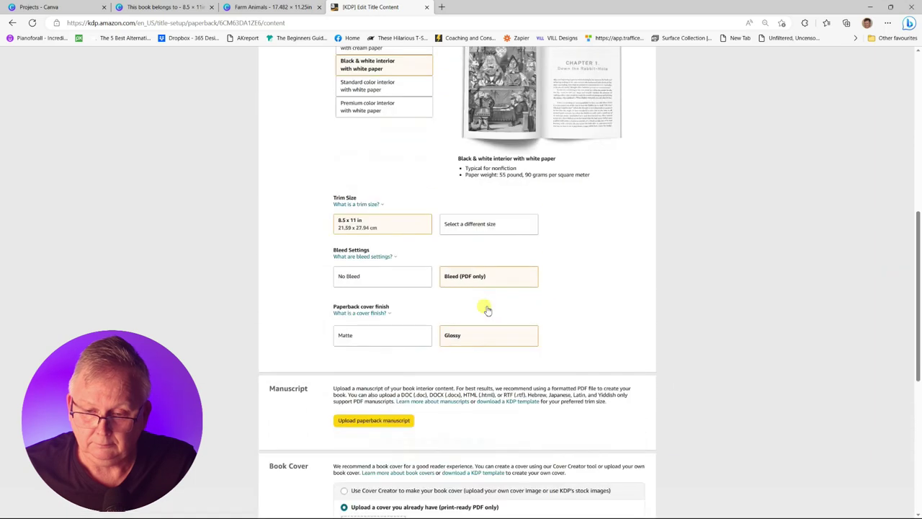
Preview the cover and pages 1–7 in the Print Previewer, then approve the book
{"action": "scroll", "coordinate": [463, 324], "scroll_direction": "down", "scroll_amount": 3}
{"action": "scroll", "coordinate": [463, 323], "scroll_direction": "down", "scroll_amount": 2}
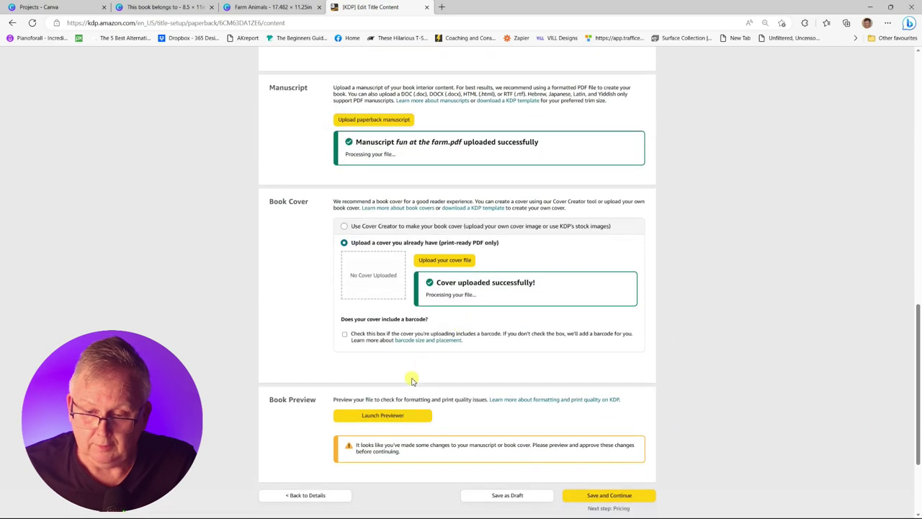
{"action": "left_click", "coordinate": [393, 422]}
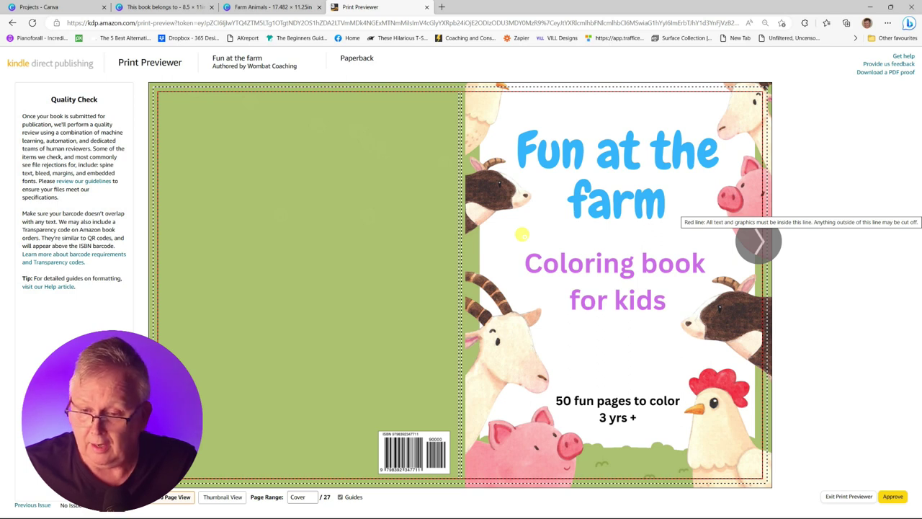
{"action": "left_click", "coordinate": [755, 243]}
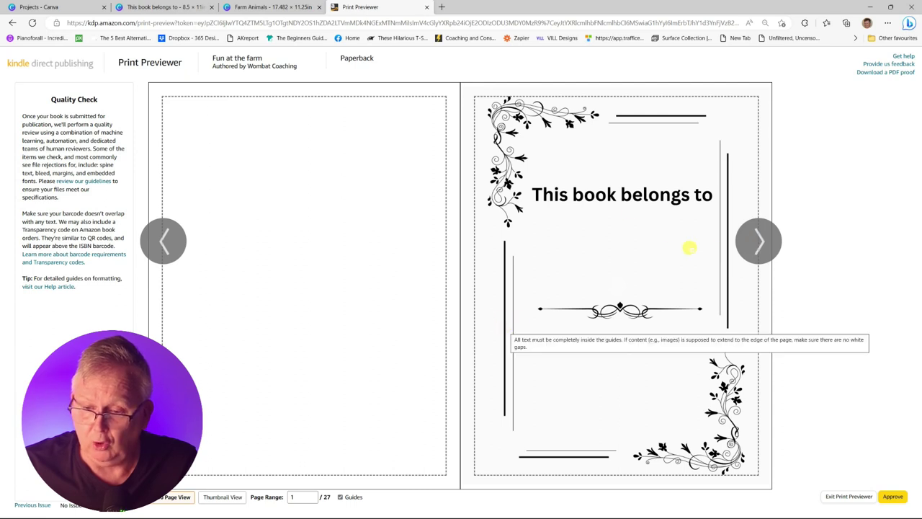
{"action": "left_click", "coordinate": [761, 250]}
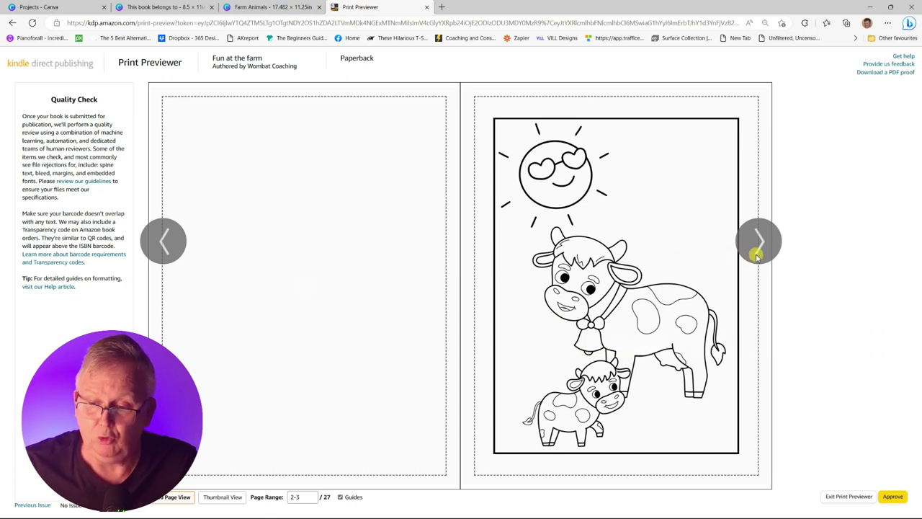
{"action": "left_click", "coordinate": [758, 256]}
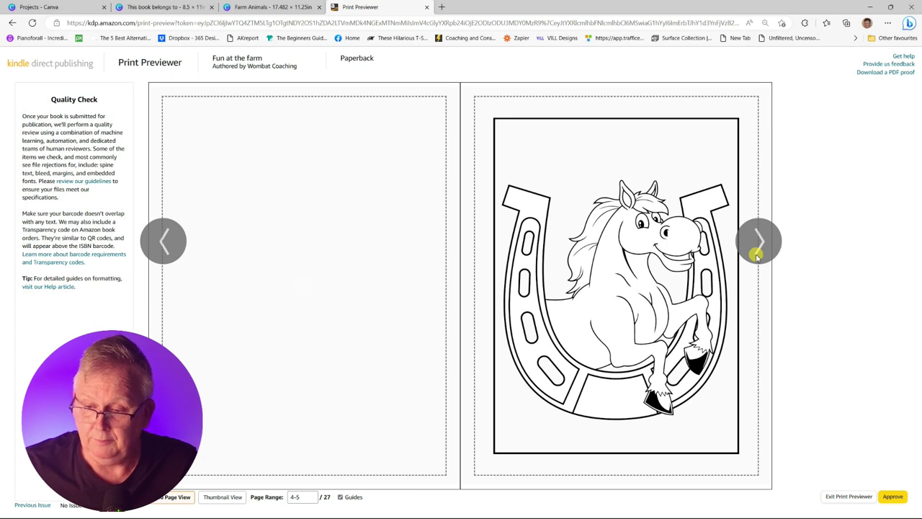
{"action": "left_click", "coordinate": [756, 256]}
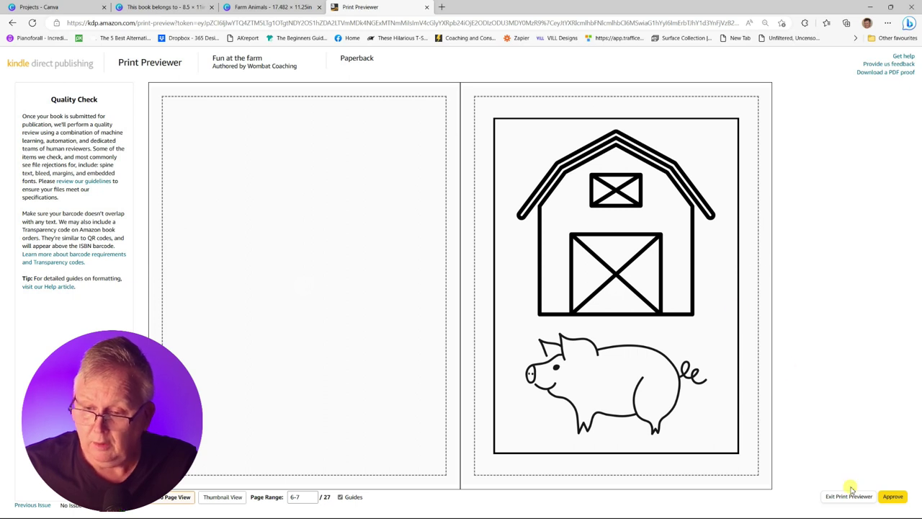
{"action": "left_click", "coordinate": [893, 497]}
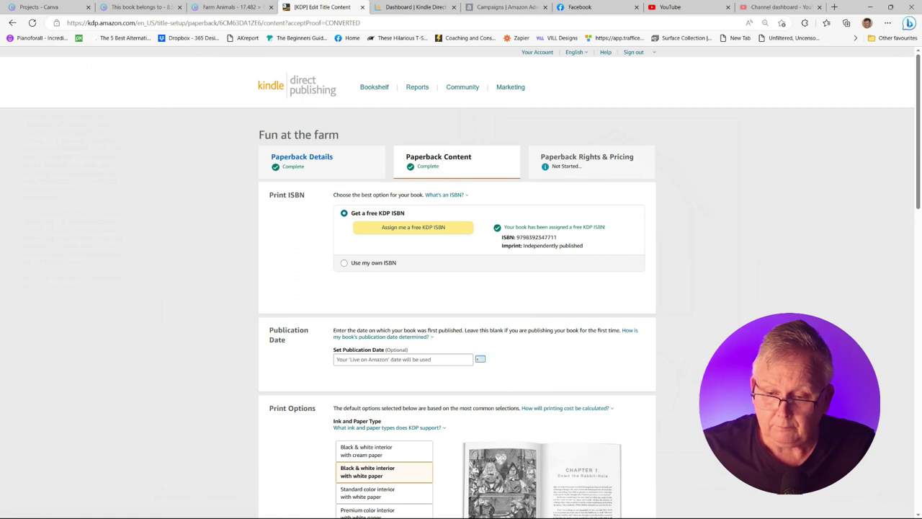
Save the Paperback Content page and continue to Rights & Pricing
{"action": "scroll", "coordinate": [461, 288], "scroll_direction": "down", "scroll_amount": 6}
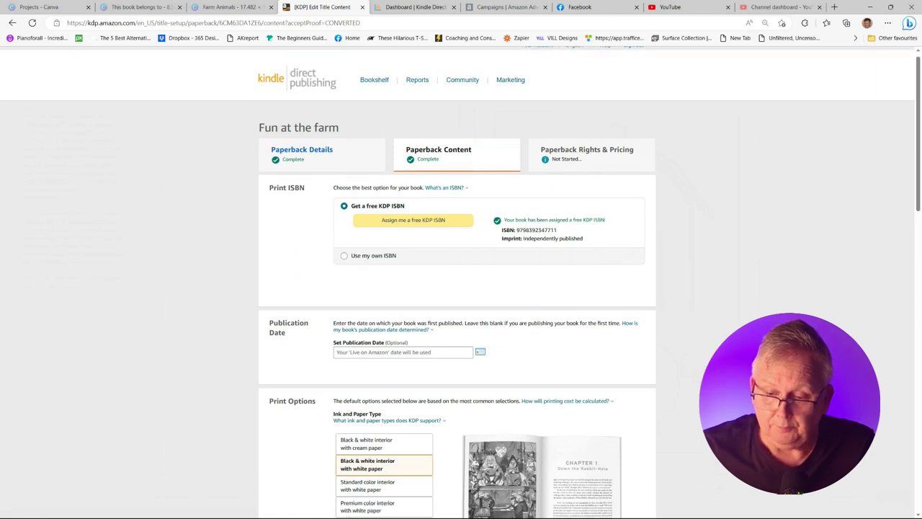
{"action": "scroll", "coordinate": [462, 288], "scroll_direction": "down", "scroll_amount": 5}
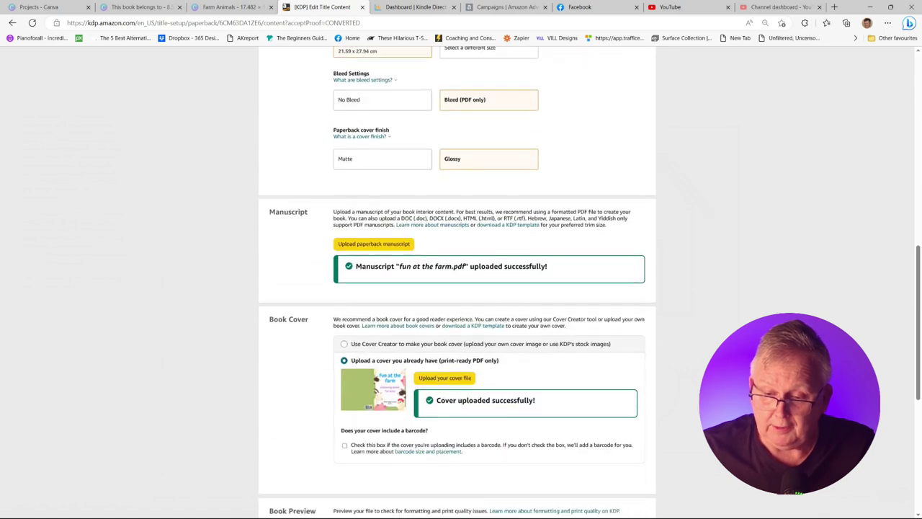
{"action": "scroll", "coordinate": [461, 288], "scroll_direction": "down", "scroll_amount": 1}
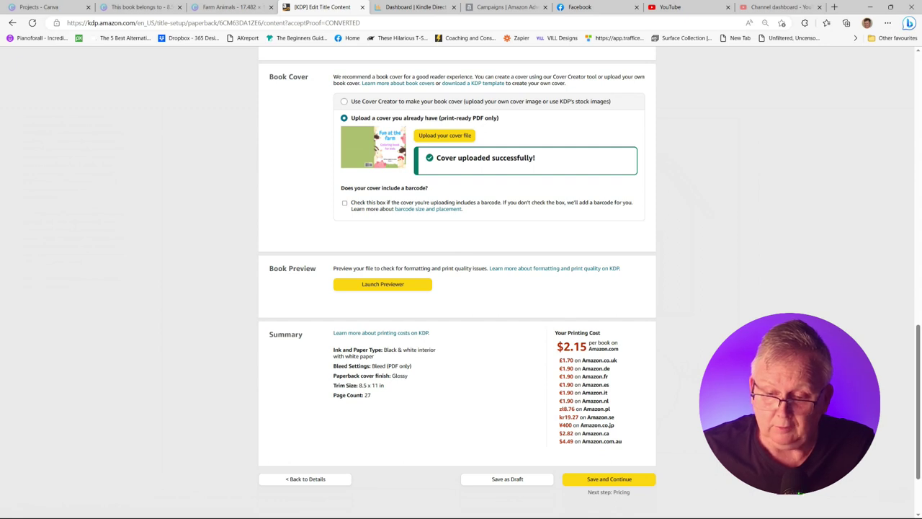
{"action": "left_click", "coordinate": [612, 480]}
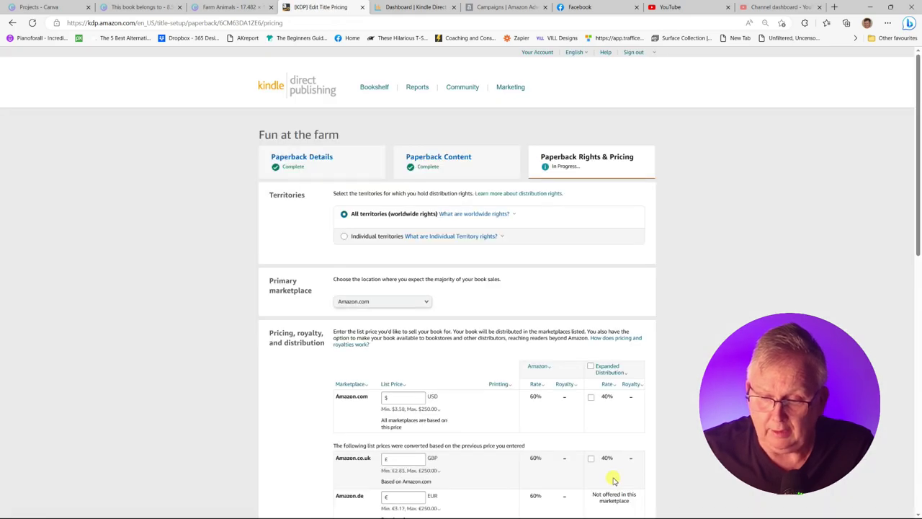
Set the Amazon.com list price to $6.45 and enable Expanded Distribution
{"action": "left_click", "coordinate": [404, 397]}
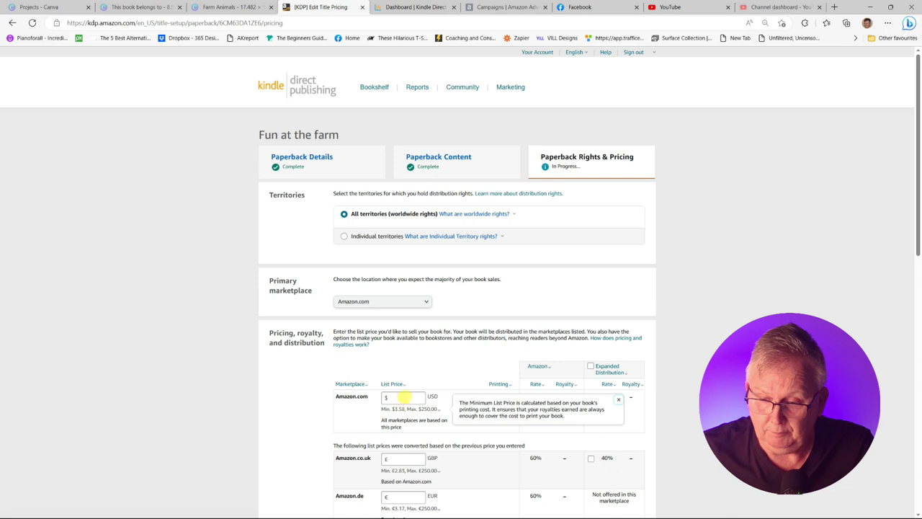
{"action": "left_click", "coordinate": [403, 397]}
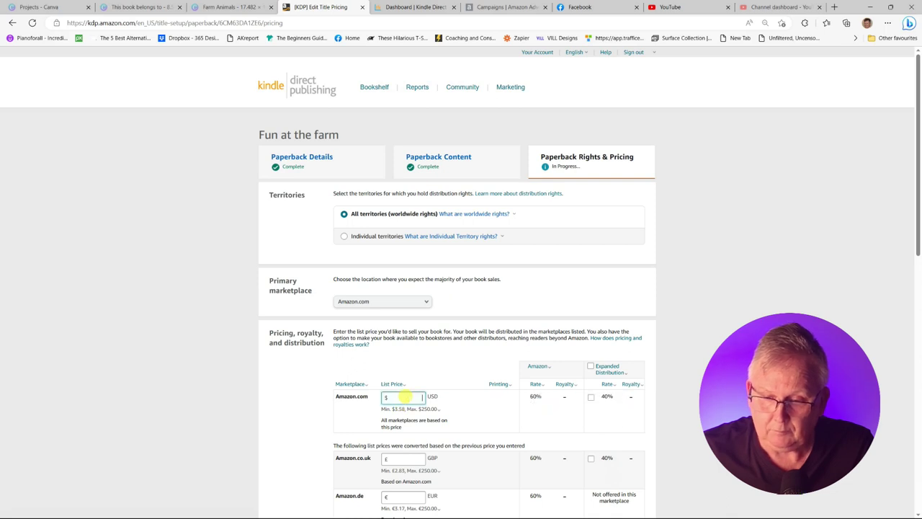
{"action": "type", "text": "6.45"}
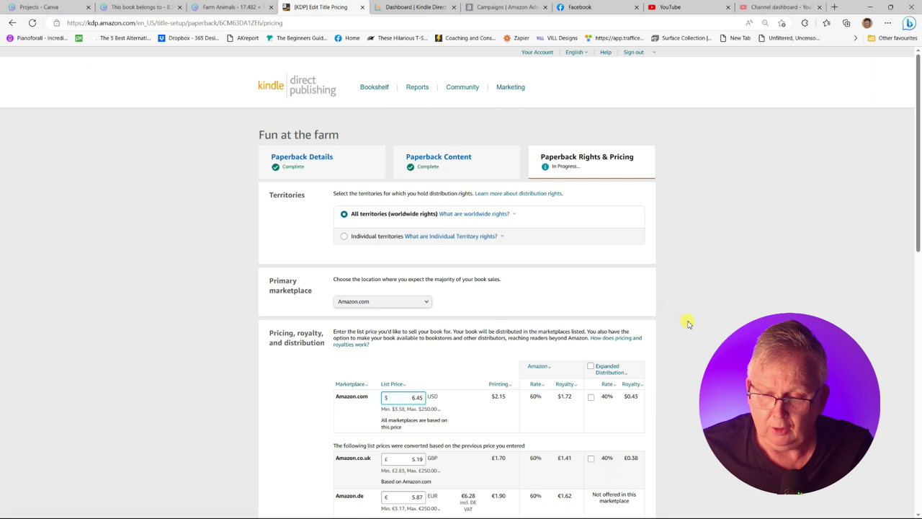
{"action": "left_click", "coordinate": [591, 366]}
{"action": "scroll", "coordinate": [641, 353], "scroll_direction": "down", "scroll_amount": 10}
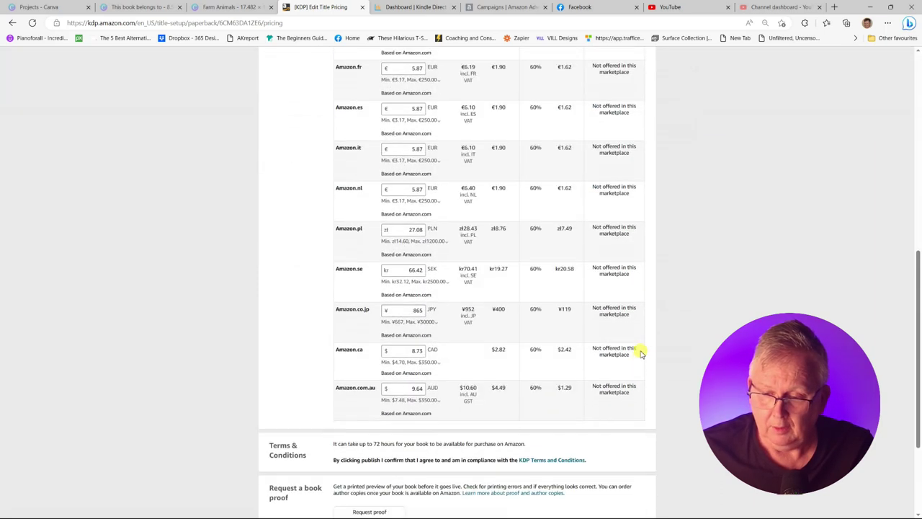
{"action": "scroll", "coordinate": [640, 351], "scroll_direction": "down", "scroll_amount": 2}
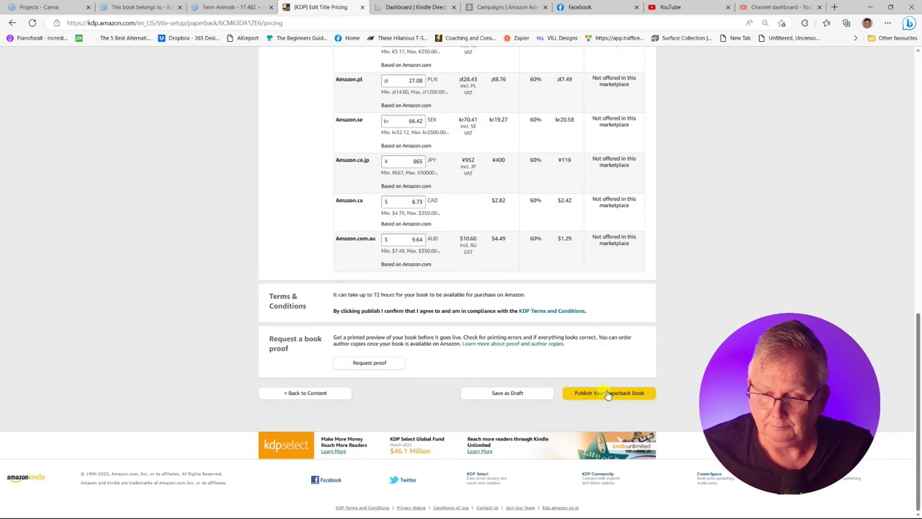